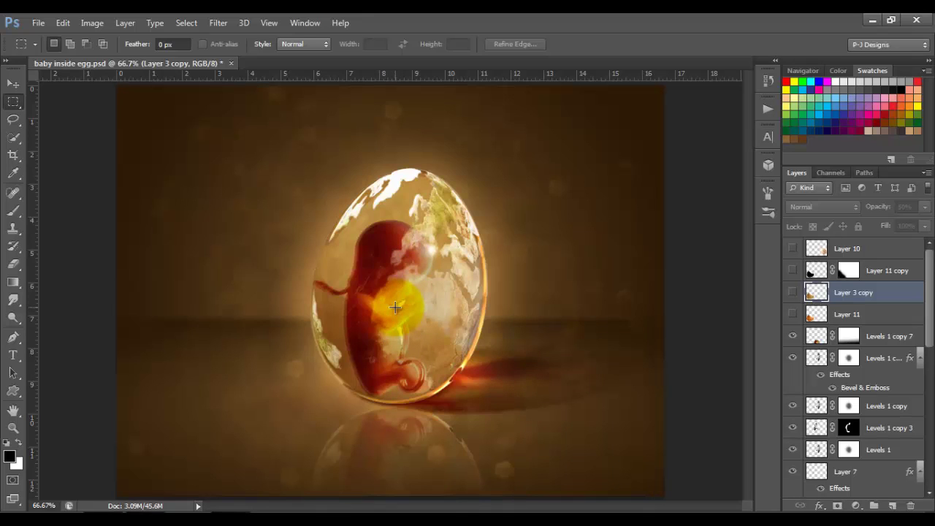
# Close baby inside egg.psd without saving and create a new 1200 by 900 pixel RGB document with a white background.
pyautogui.click(231, 64)
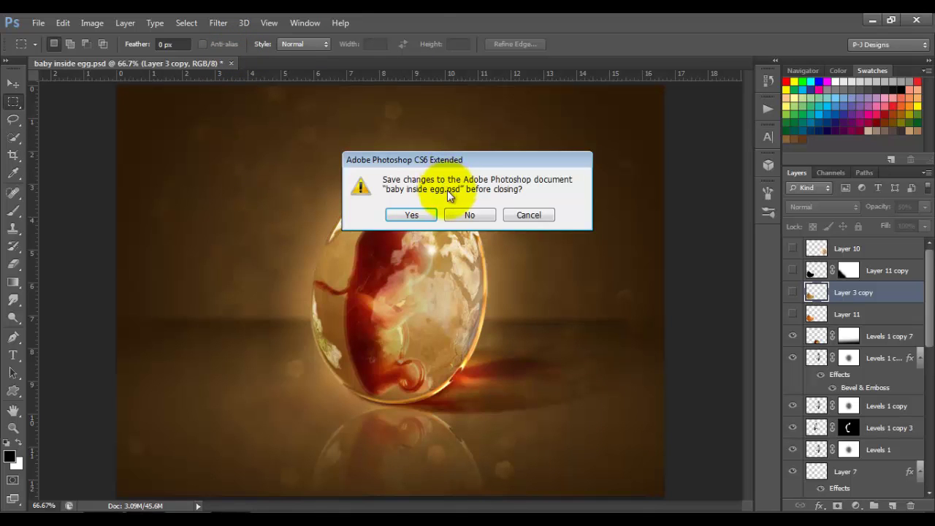
pyautogui.click(468, 217)
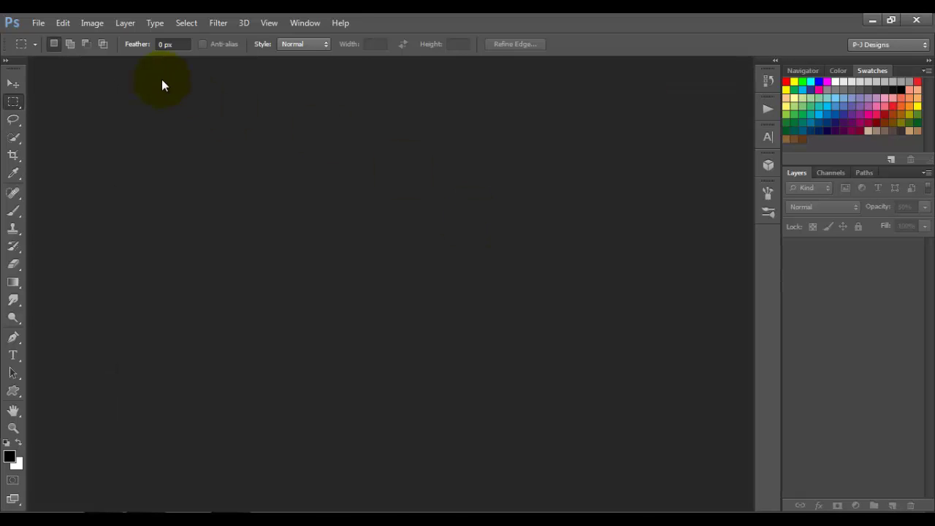
pyautogui.click(38, 23)
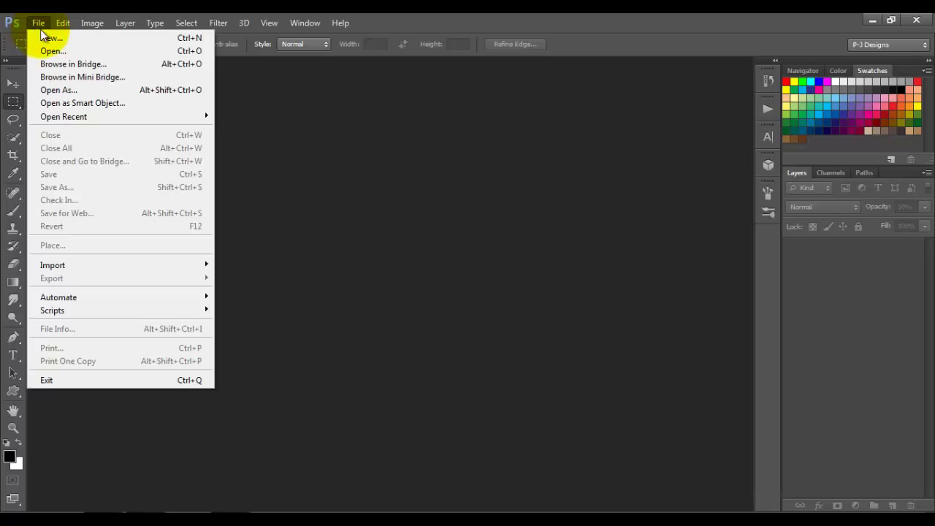
pyautogui.click(45, 38)
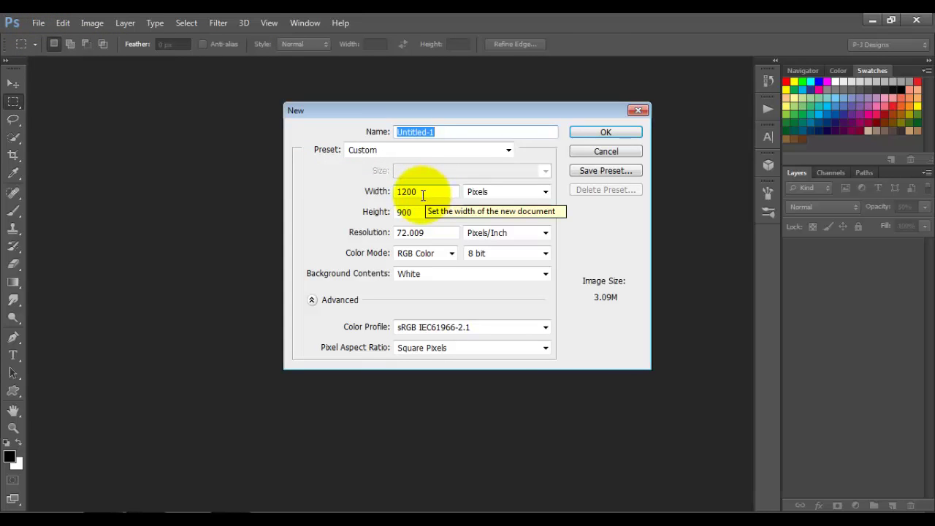
pyautogui.click(605, 133)
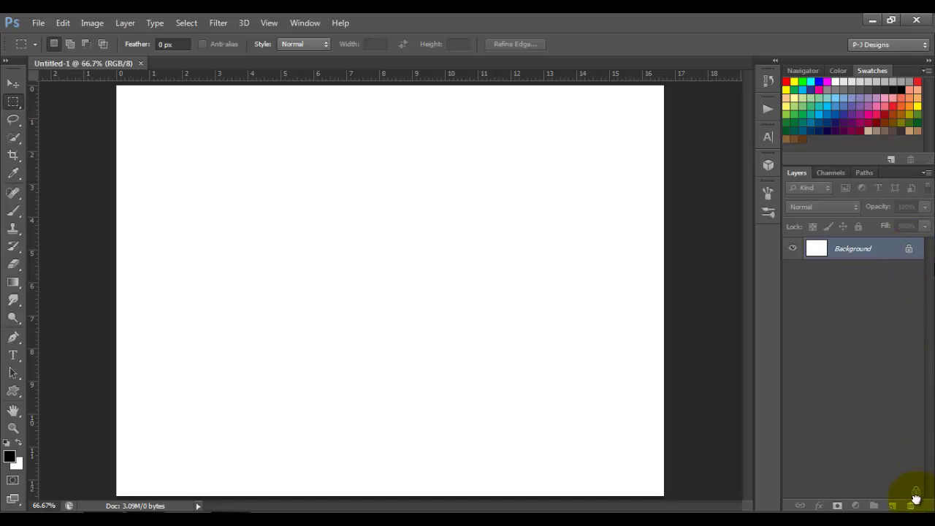
# Unlock the Background layer and give it a Gradient Overlay based on the Foreground to Background preset.
pyautogui.moveTo(916, 498); pyautogui.dragTo(913, 506)
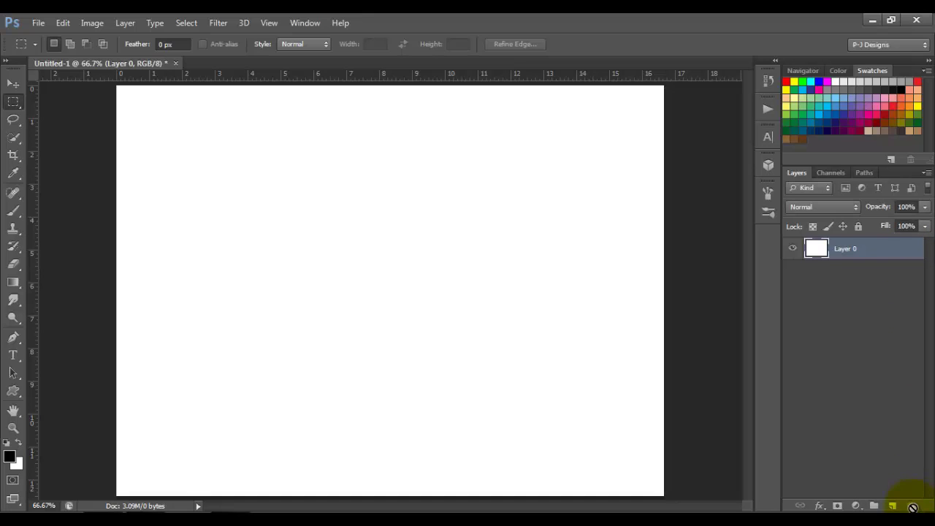
pyautogui.doubleClick(893, 252)
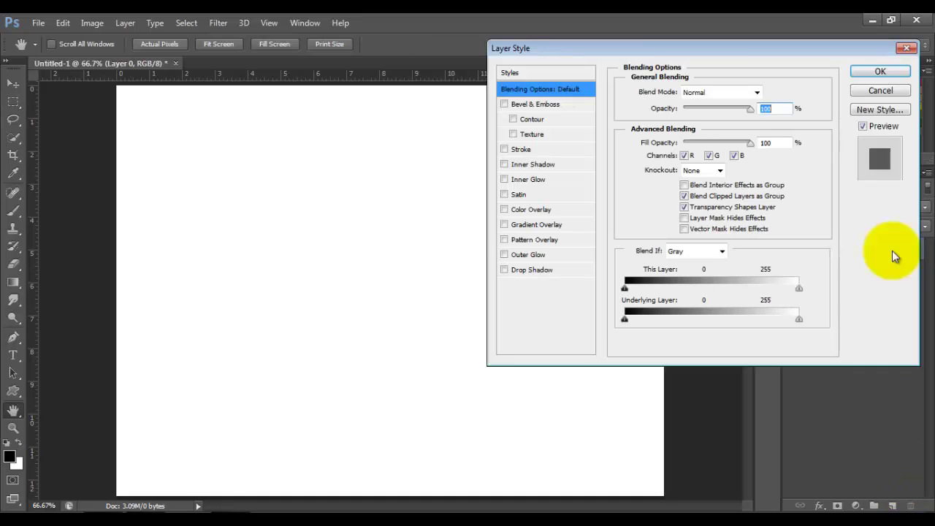
pyautogui.click(551, 227)
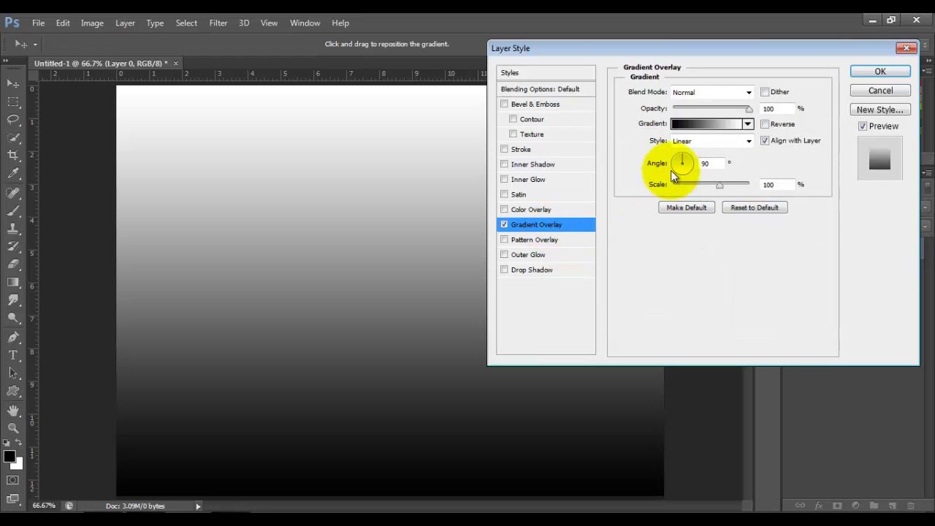
pyautogui.click(681, 124)
pyautogui.click(680, 128)
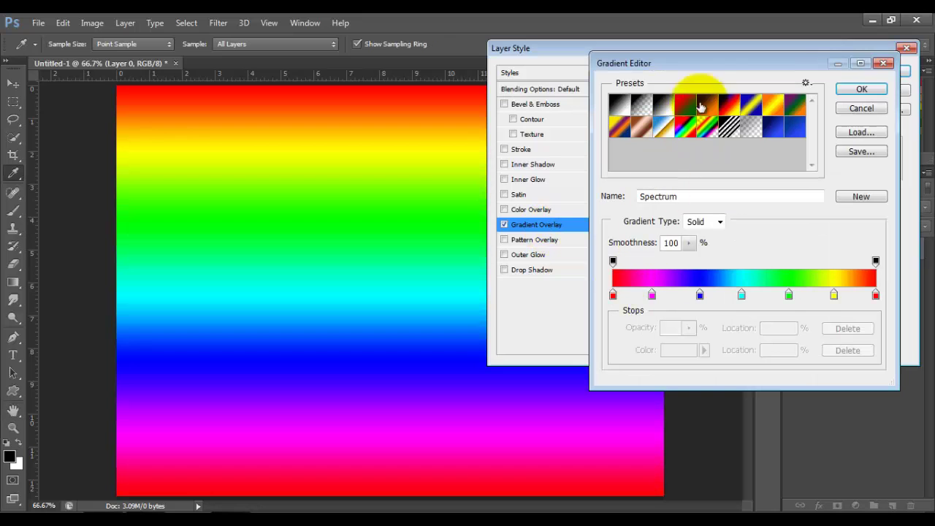
pyautogui.click(626, 106)
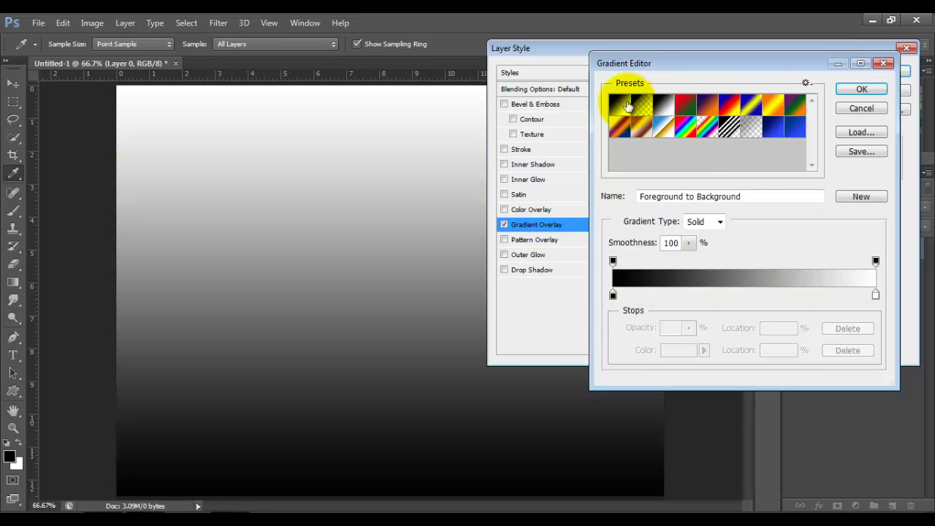
# Set the gradient's black start stop at location 0% to the dark brown colour #402508.
pyautogui.doubleClick(613, 296)
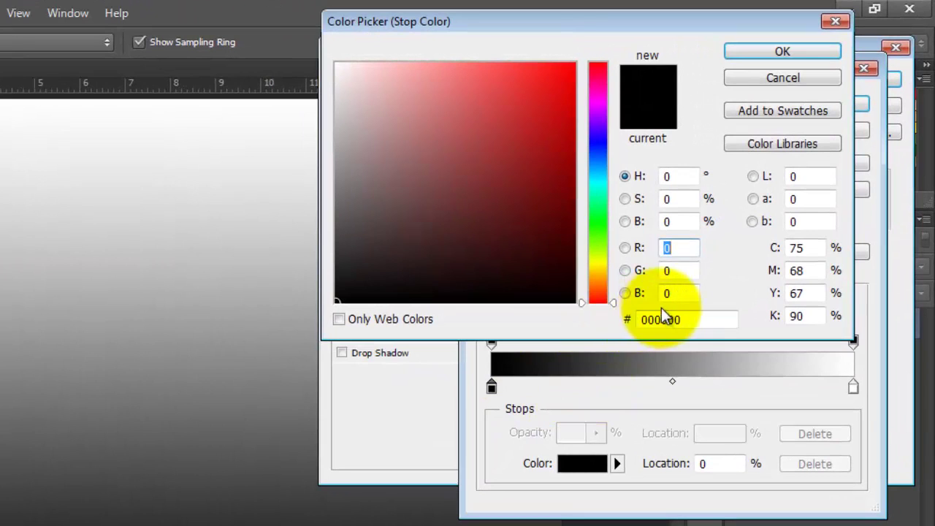
pyautogui.click(716, 246)
pyautogui.doubleClick(633, 320)
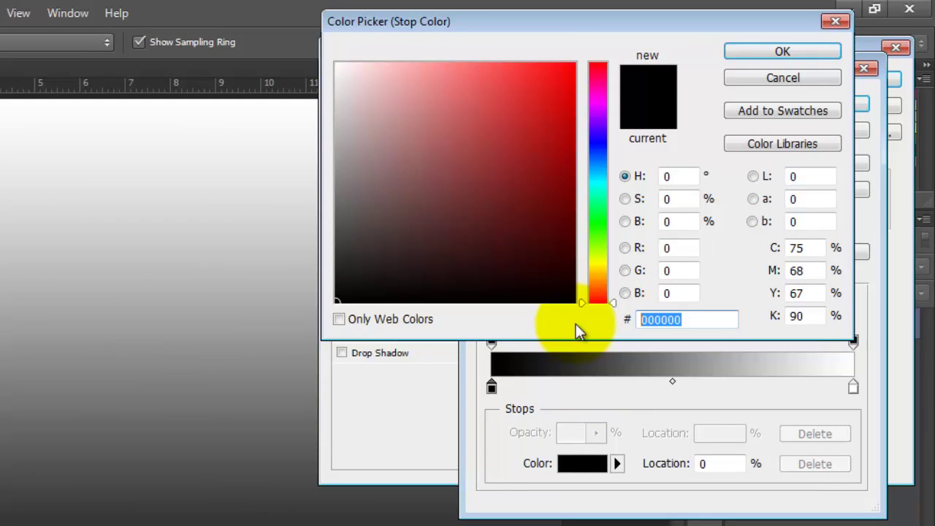
pyautogui.write('402')
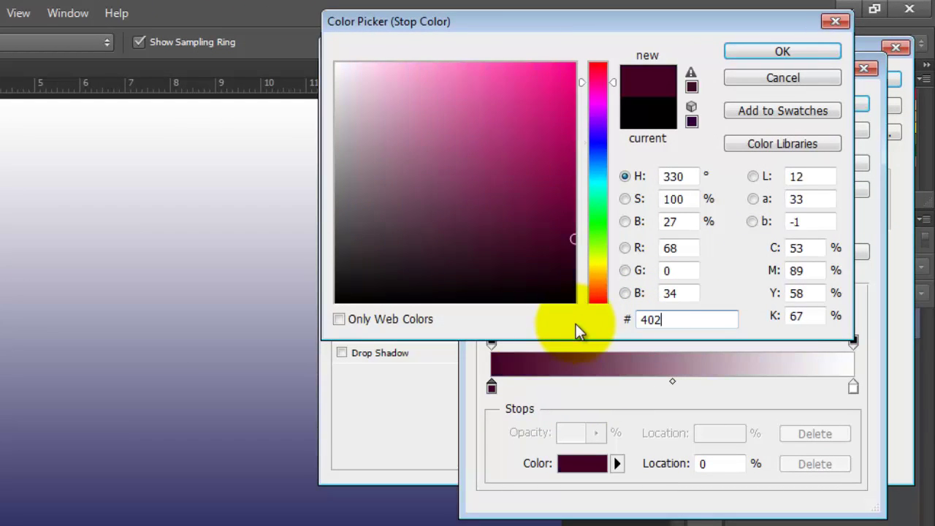
pyautogui.write('508')
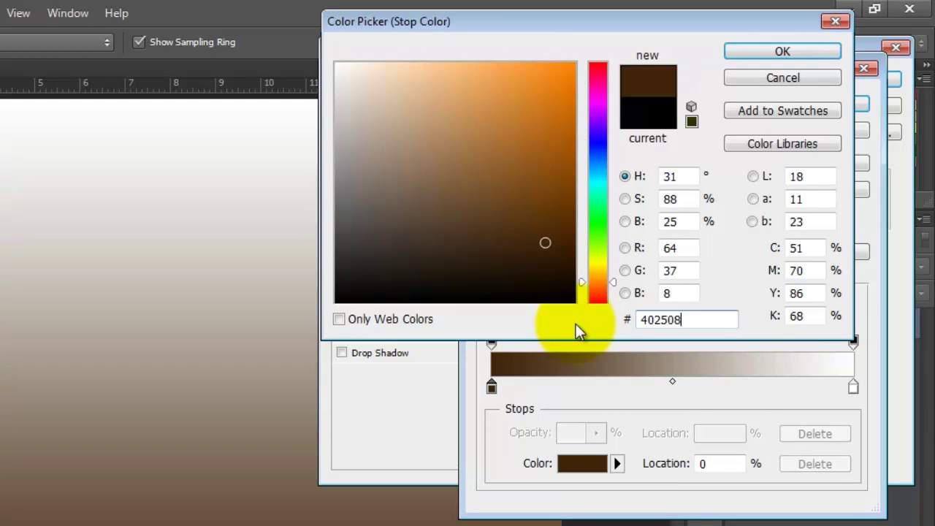
pyautogui.press('Return')
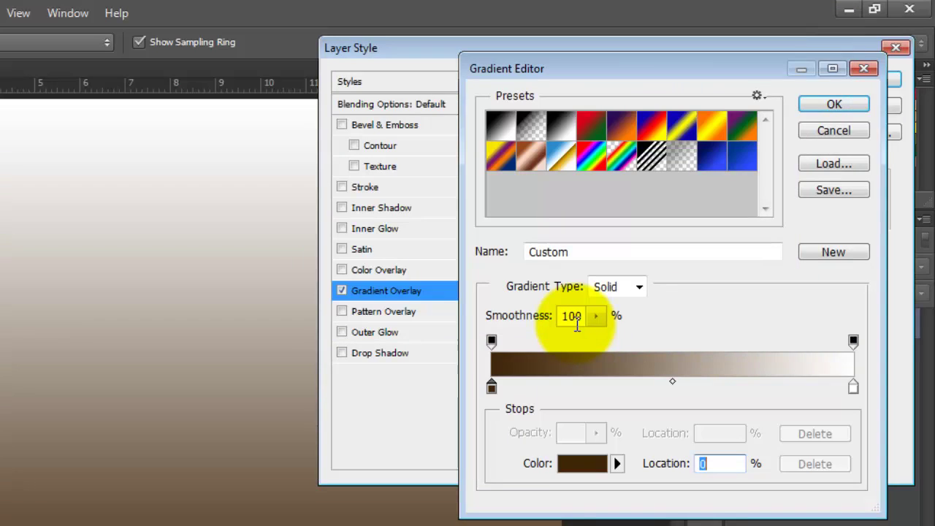
# Set the gradient's white end stop at location 100% to the light brown colour #a17337 and accept the gradient.
pyautogui.doubleClick(853, 388)
pyautogui.click(683, 319)
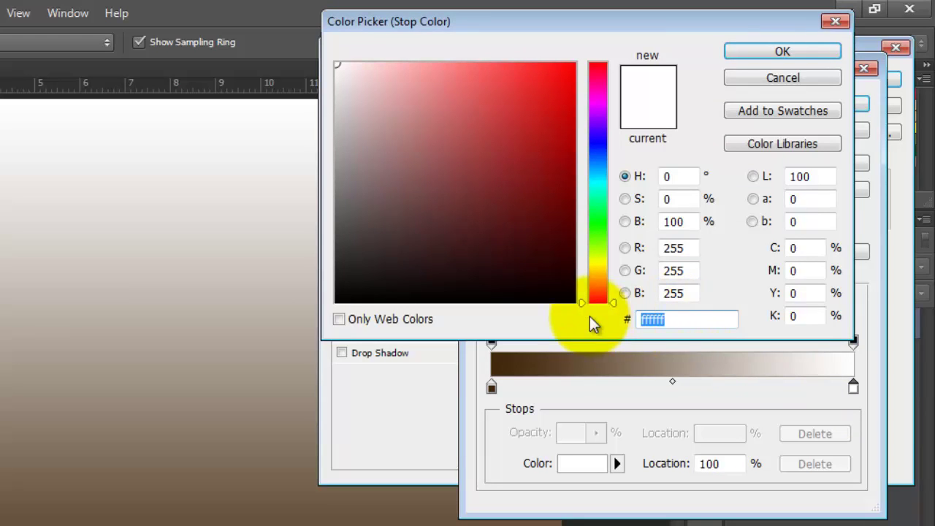
pyautogui.write('a17')
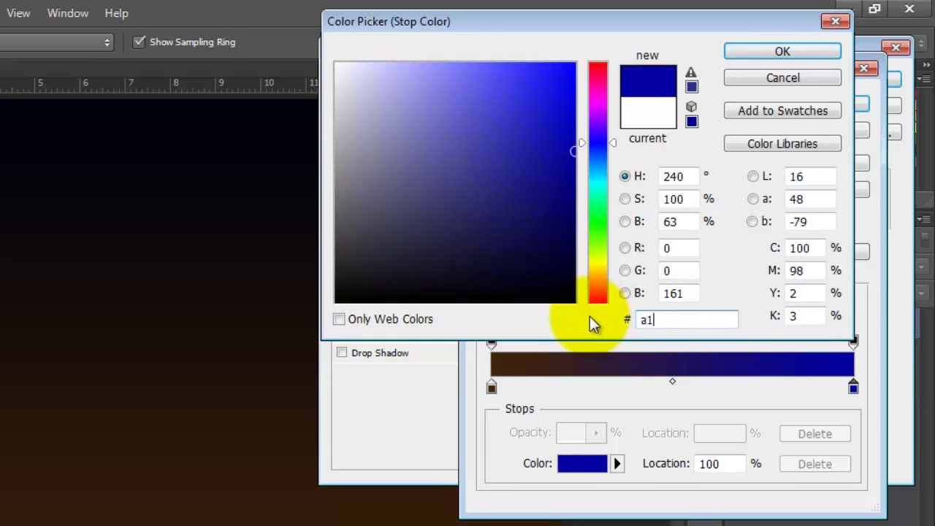
pyautogui.write('337')
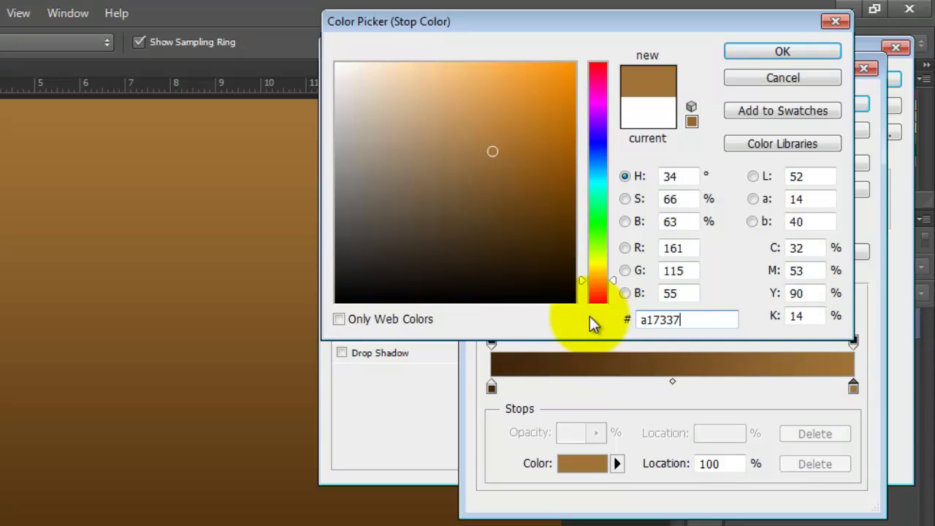
pyautogui.press('Return')
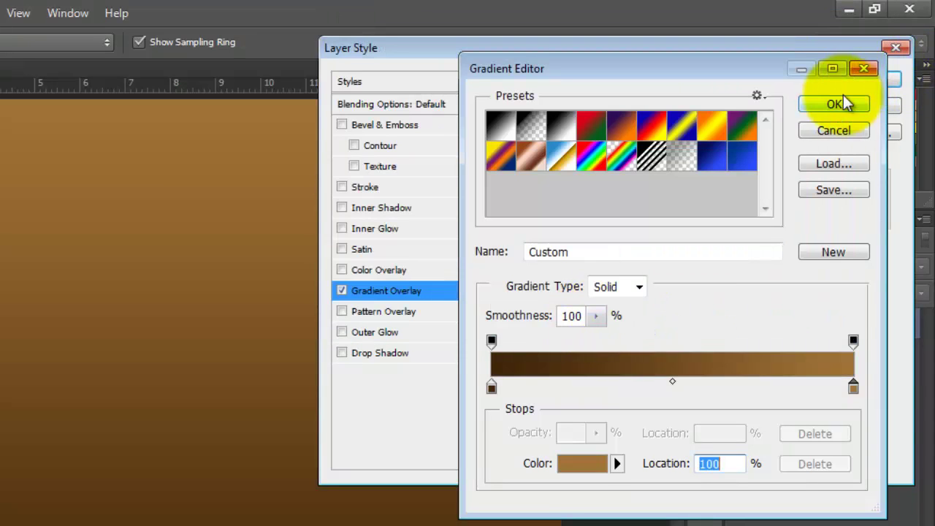
pyautogui.click(836, 104)
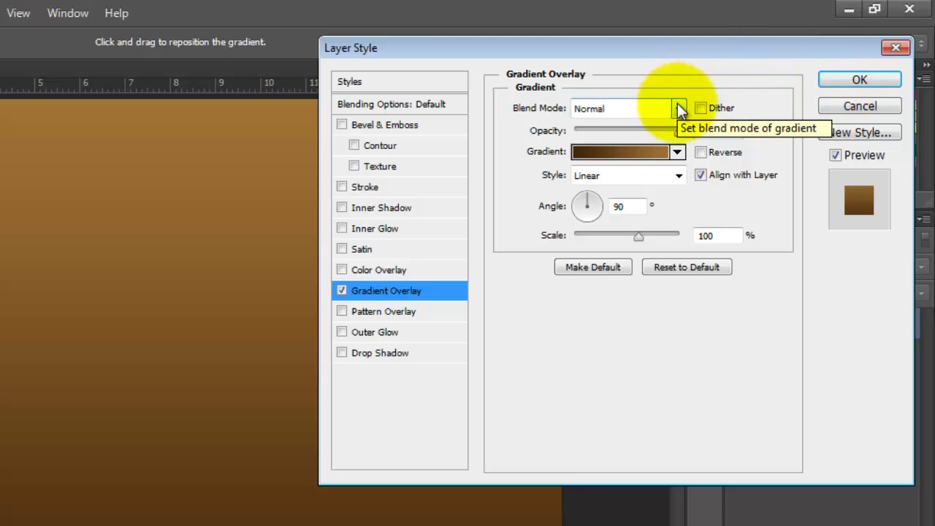
# Reverse the gradient overlay, set its style to Radial and its angle to 45 degrees, and apply the layer style.
pyautogui.click(700, 153)
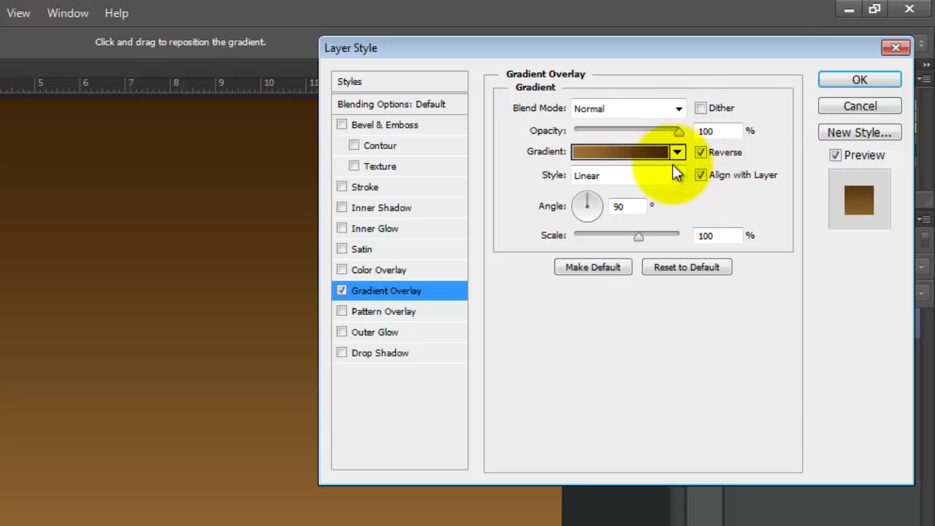
pyautogui.click(677, 177)
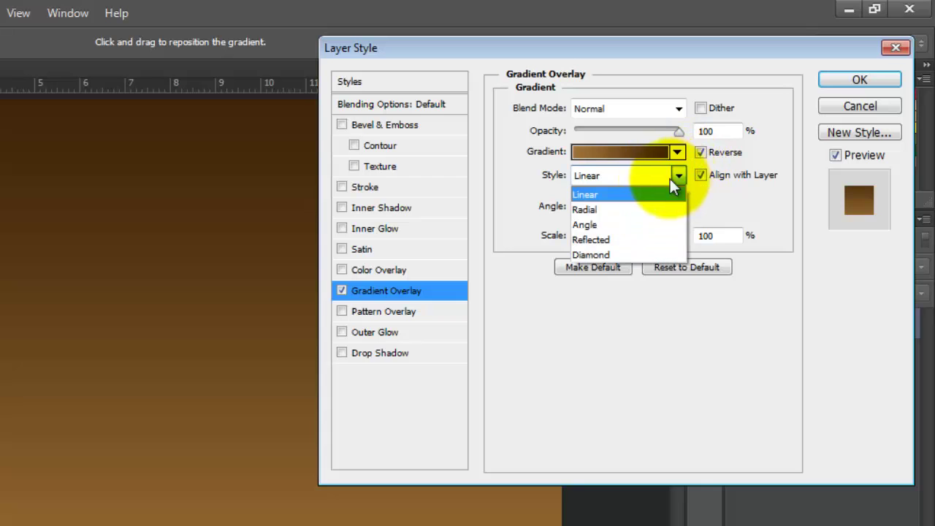
pyautogui.click(626, 209)
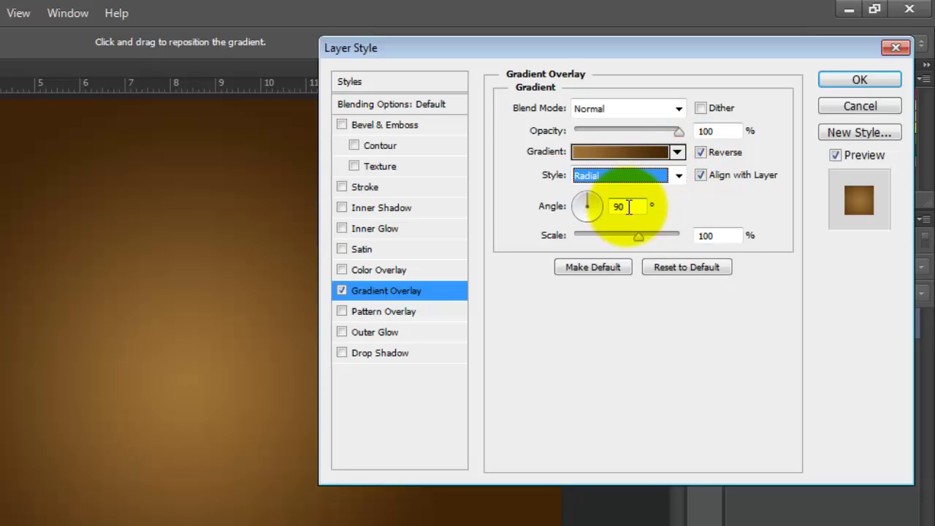
pyautogui.doubleClick(629, 207)
pyautogui.write('45')
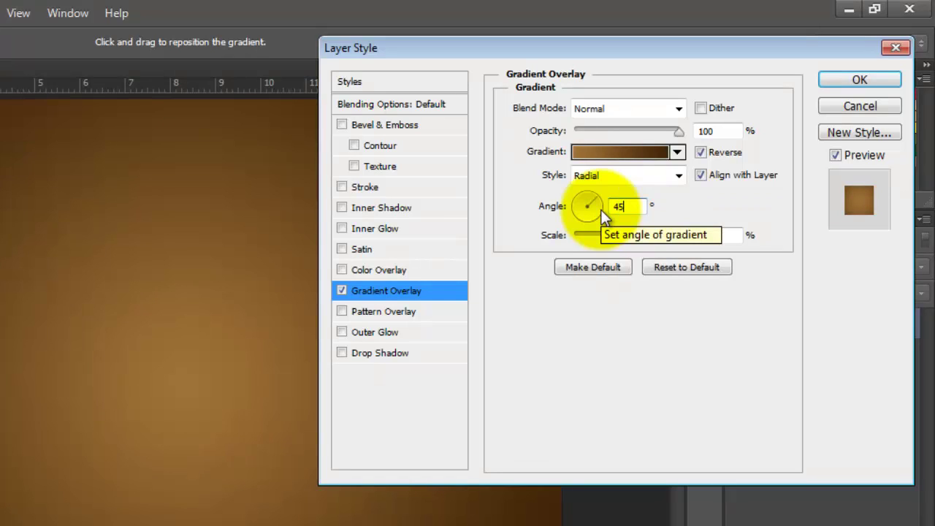
pyautogui.click(849, 80)
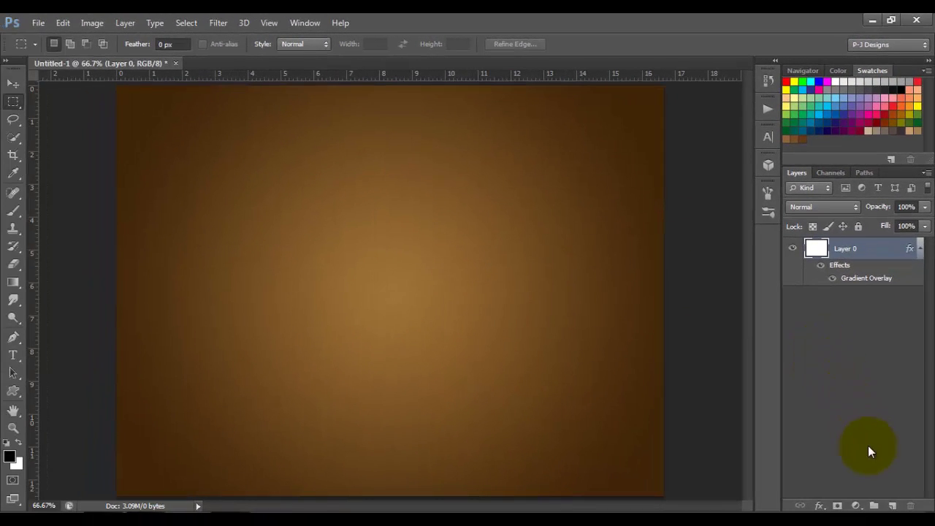
# Add a new layer above Layer 0 and fill it with the merged image using Apply Image with Multiply blending at 100% opacity.
pyautogui.click(892, 505)
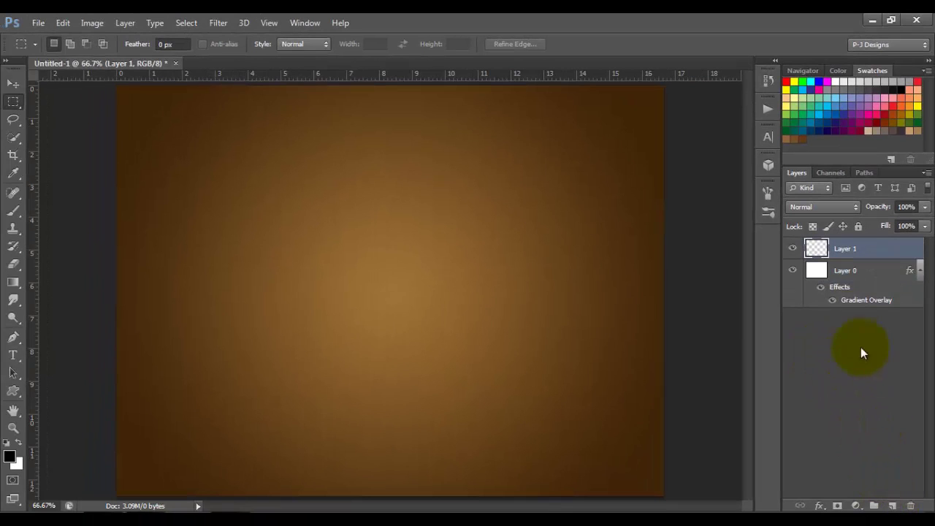
pyautogui.click(92, 23)
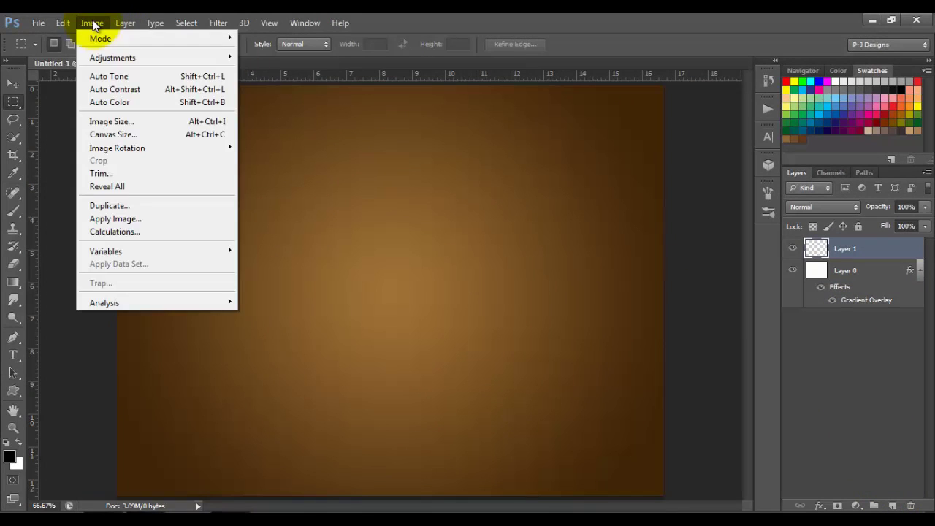
pyautogui.click(121, 219)
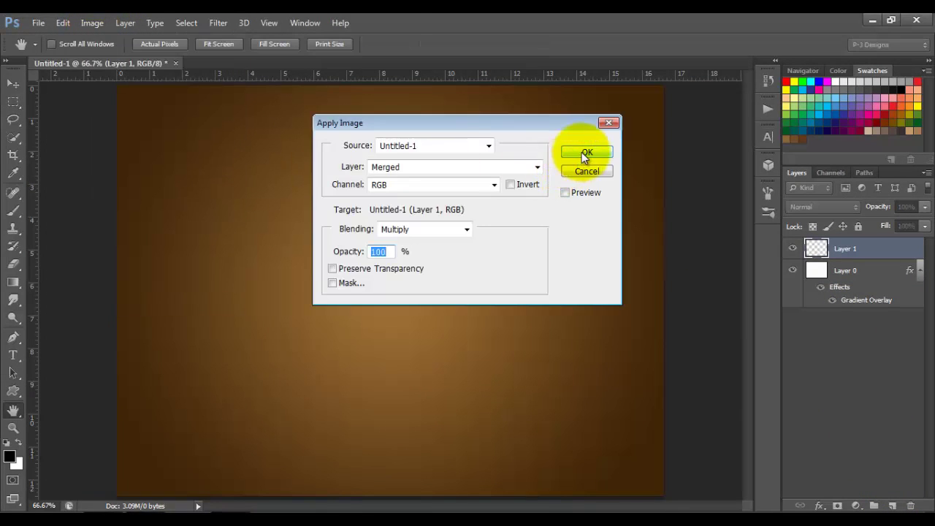
pyautogui.click(585, 153)
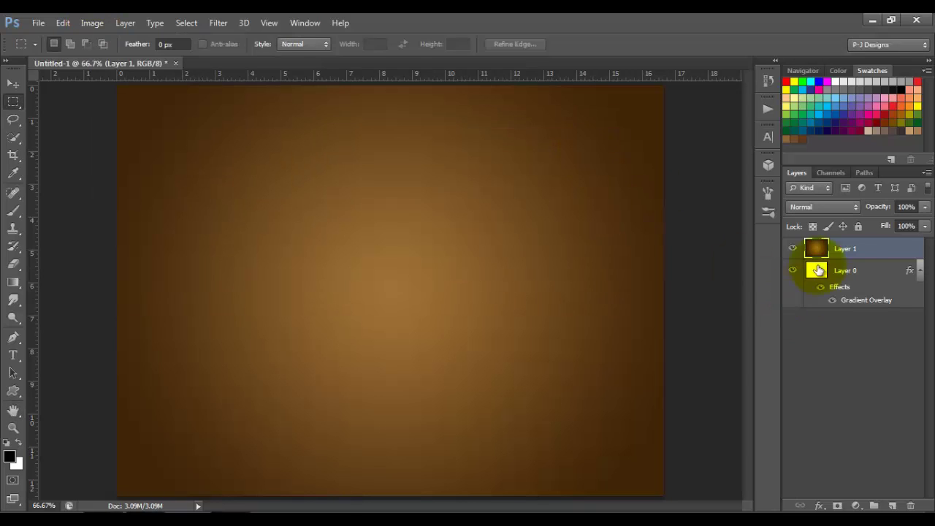
# Rename Layer 1 as background.
pyautogui.doubleClick(852, 249)
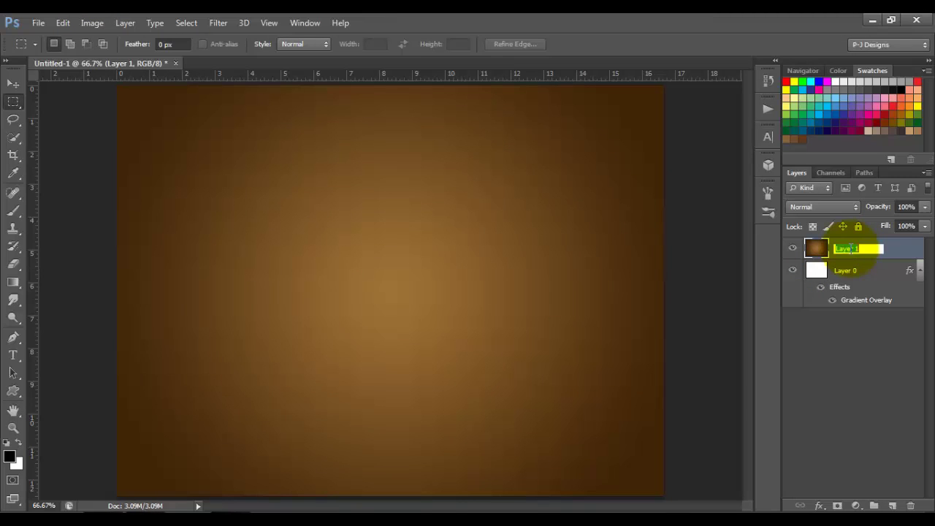
pyautogui.write('background')
pyautogui.press('Return')
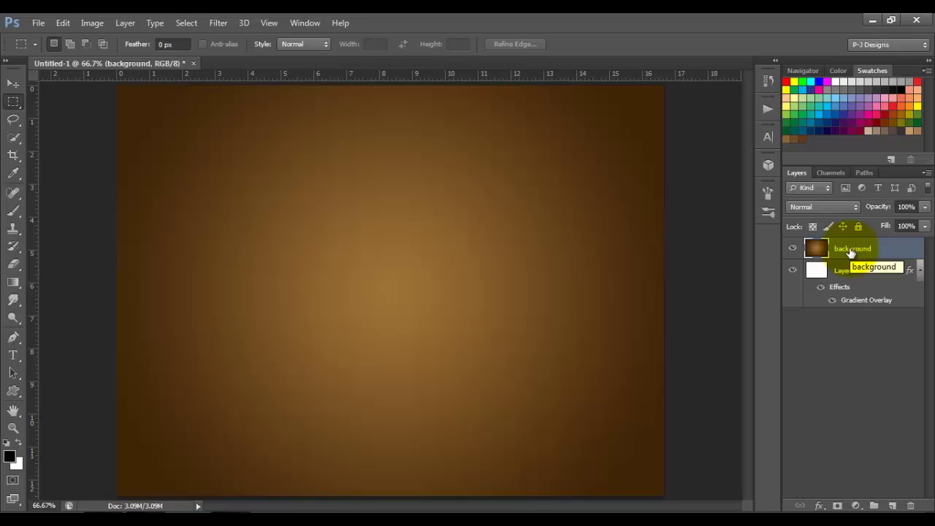
# Apply the Add Noise filter to the background layer with a 4% amount and Uniform distribution, and duplicate the layer.
pyautogui.click(219, 22)
pyautogui.moveTo(244, 184)
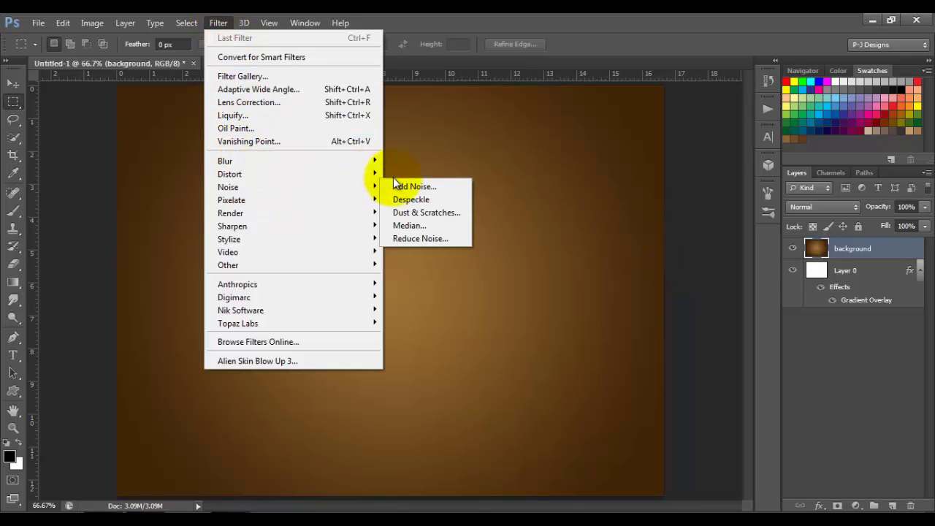
pyautogui.click(395, 186)
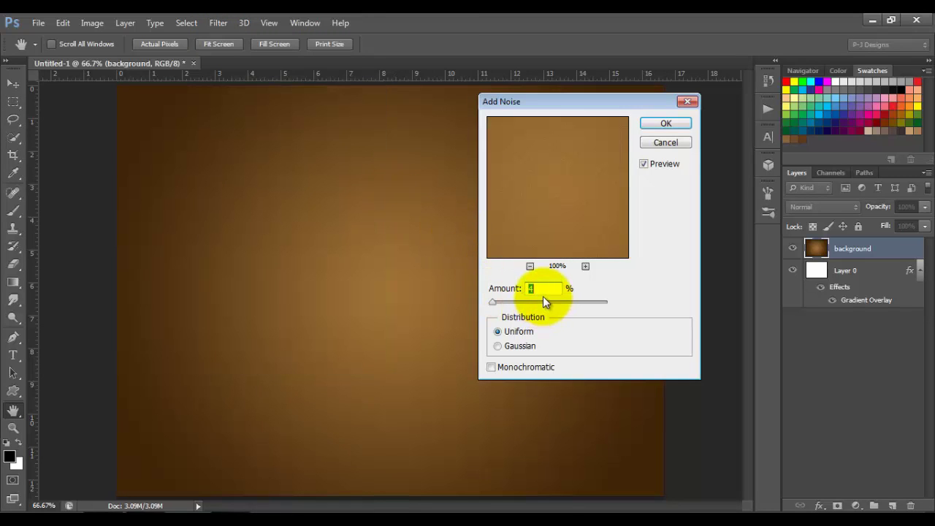
pyautogui.click(670, 123)
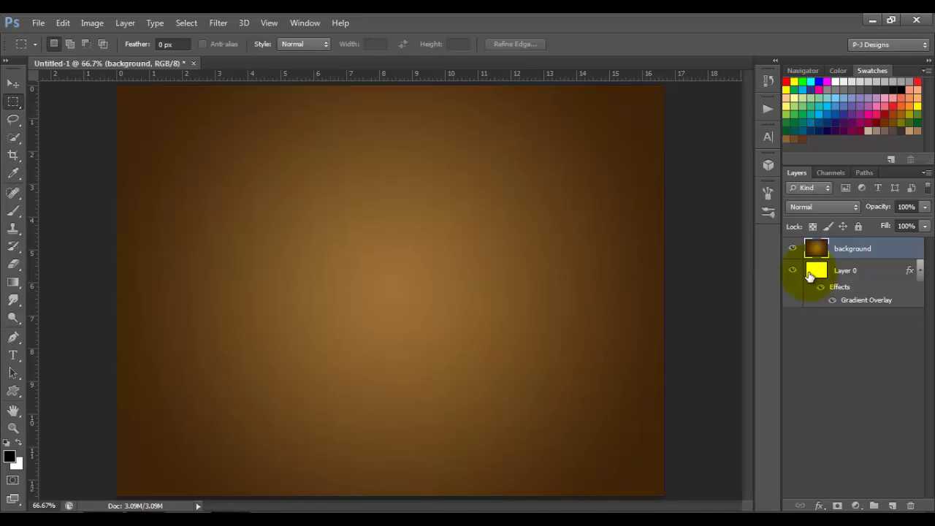
pyautogui.hotkey('ctrl', 'j')
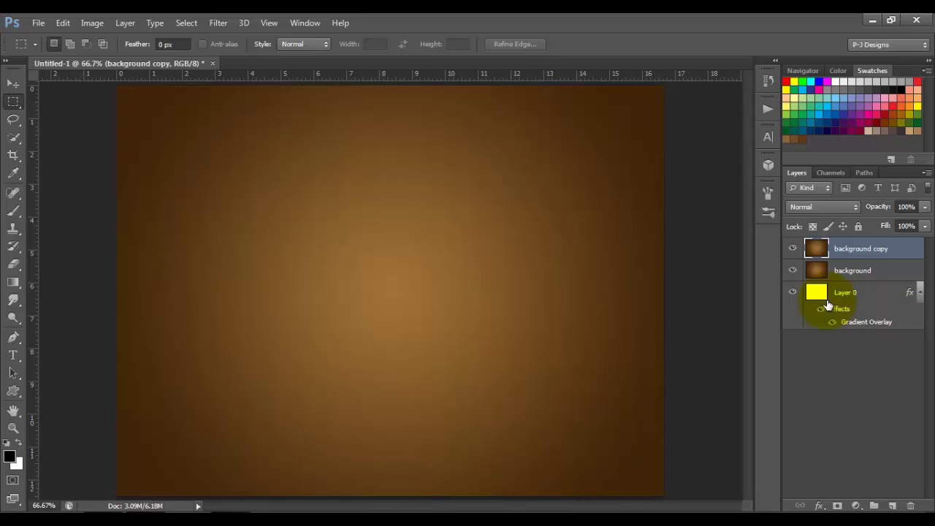
# Squash the background copy layer to about 42% height at the canvas bottom and widen its lower edge in perspective to form a floor.
pyautogui.hotkey('ctrl', 't')
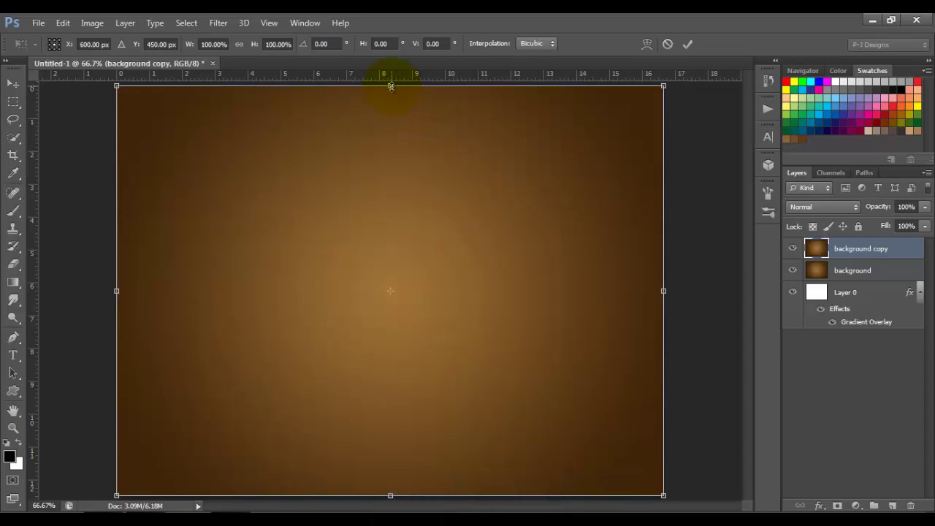
pyautogui.moveTo(391, 87); pyautogui.dragTo(399, 327)
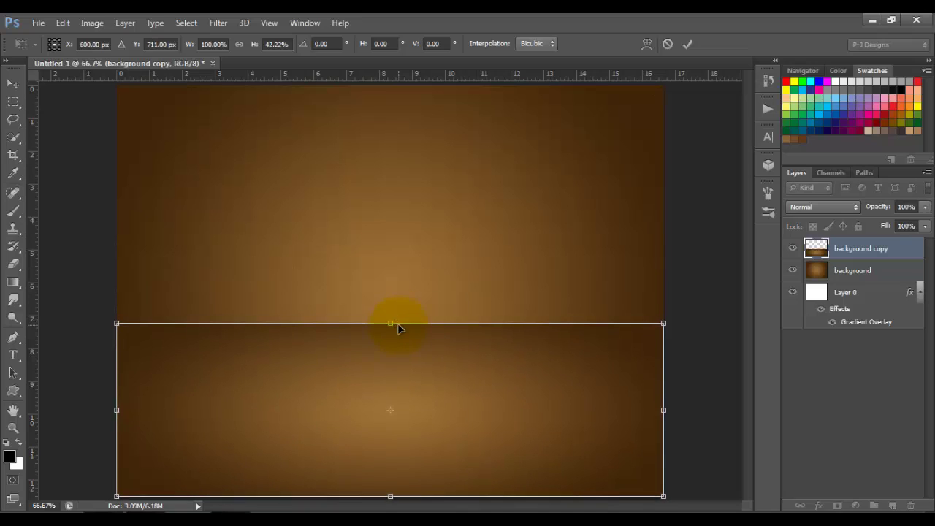
pyautogui.rightClick(423, 358)
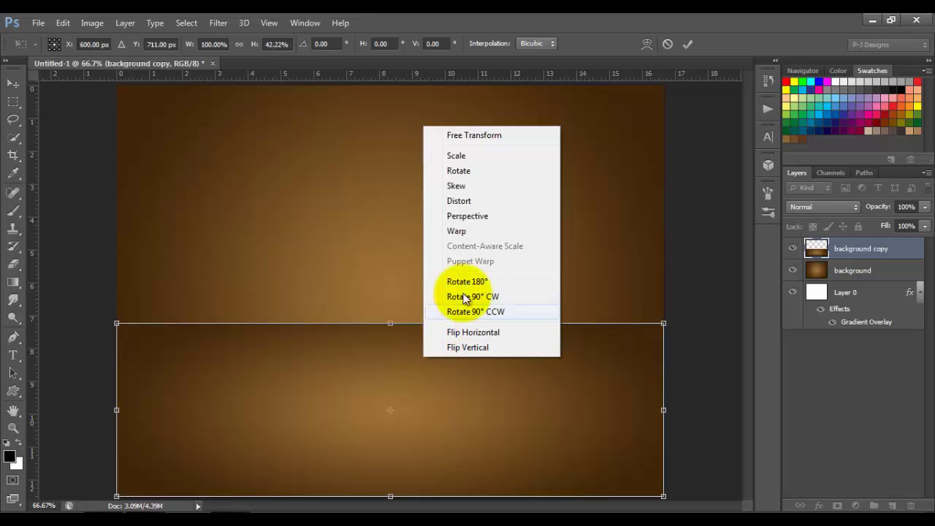
pyautogui.click(480, 219)
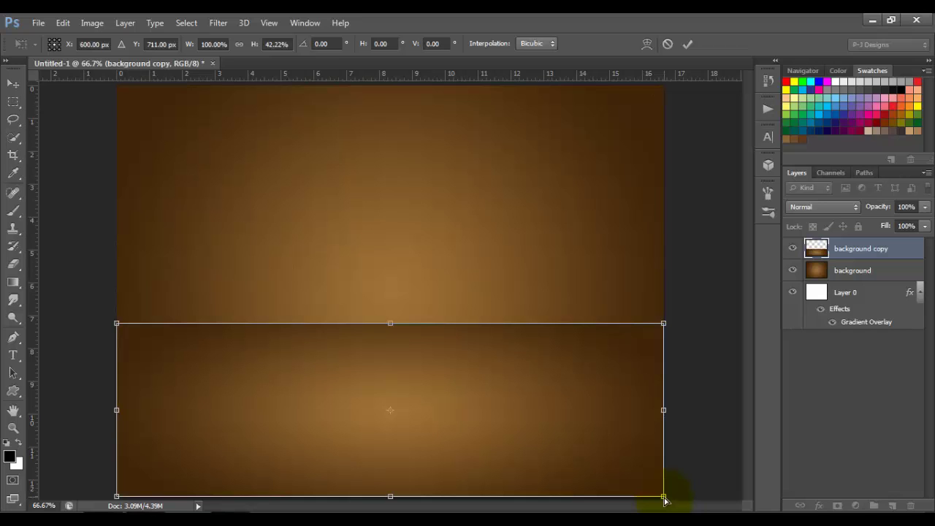
pyautogui.moveTo(664, 499); pyautogui.dragTo(766, 475)
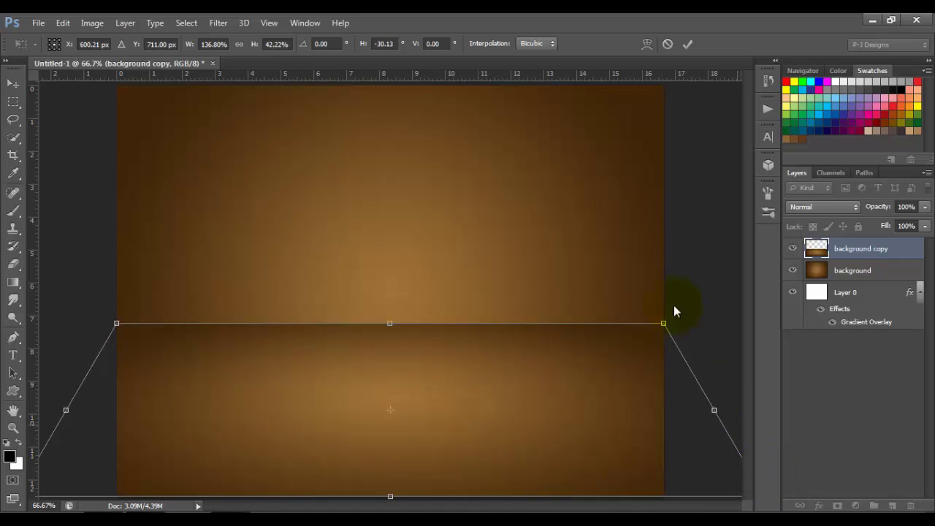
pyautogui.click(688, 45)
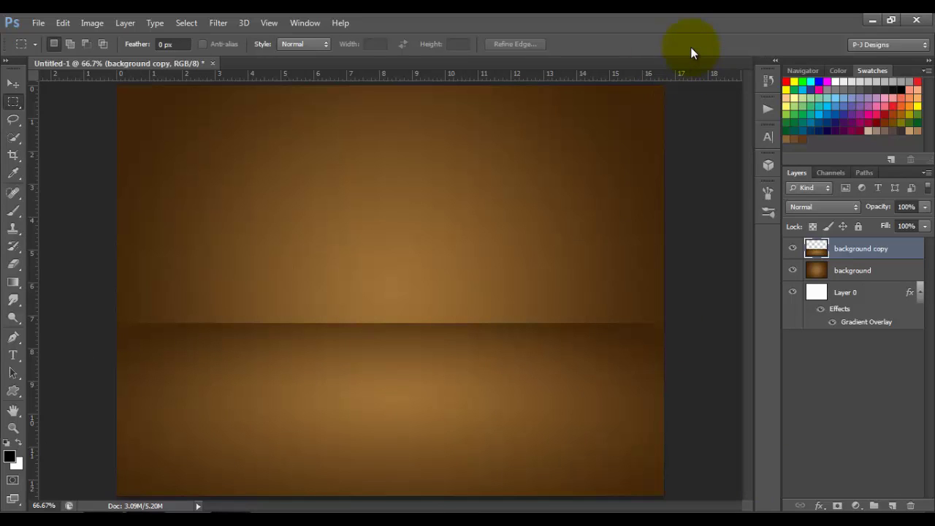
# Apply a Gaussian Blur with a 5.0-pixel radius to the background copy layer.
pyautogui.click(218, 24)
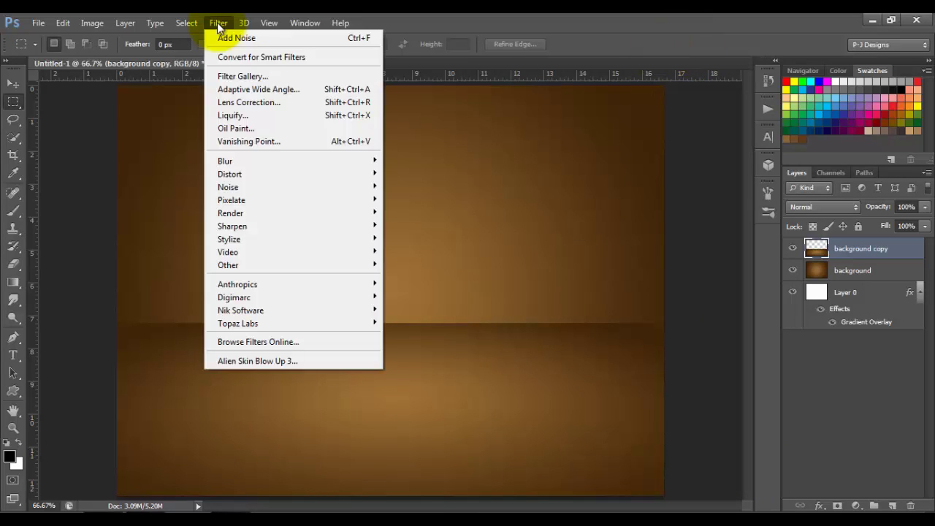
pyautogui.moveTo(267, 174)
pyautogui.moveTo(313, 165)
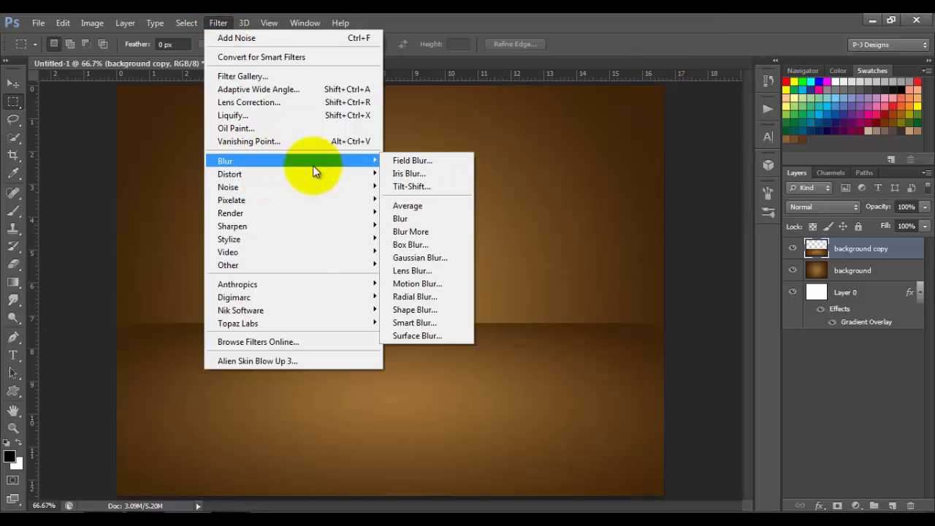
pyautogui.click(420, 257)
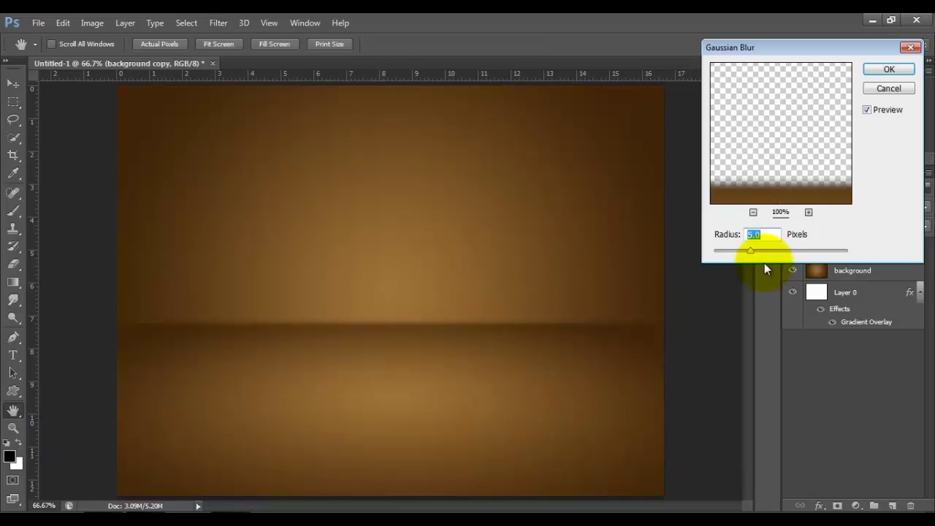
pyautogui.click(880, 70)
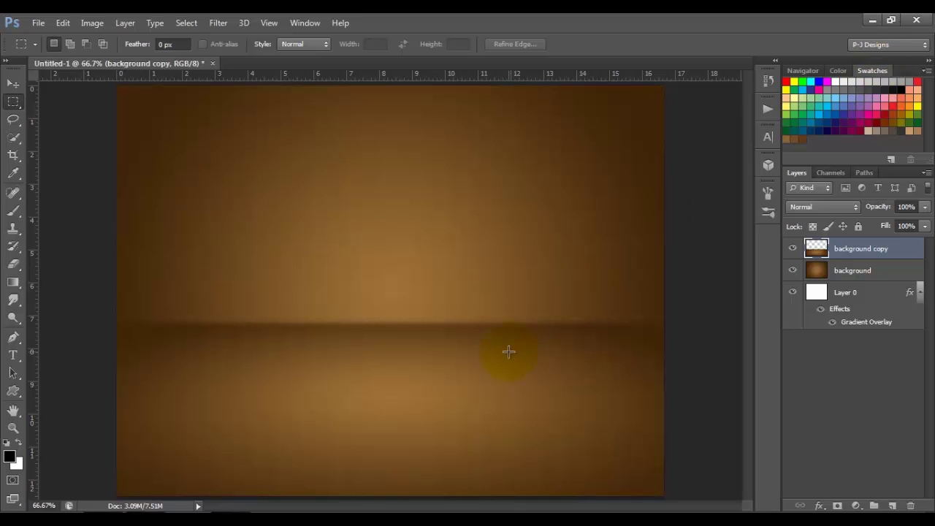
# Bring the green glitter bokeh image from the tutorial folder into the Untitled-1 document and position it to cover the whole canvas.
pyautogui.moveTo(146, 520)
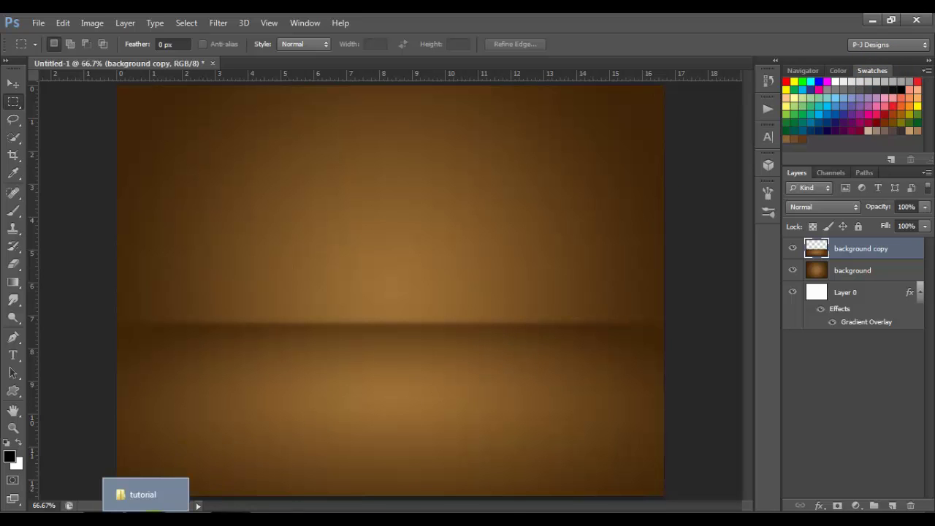
pyautogui.click(145, 494)
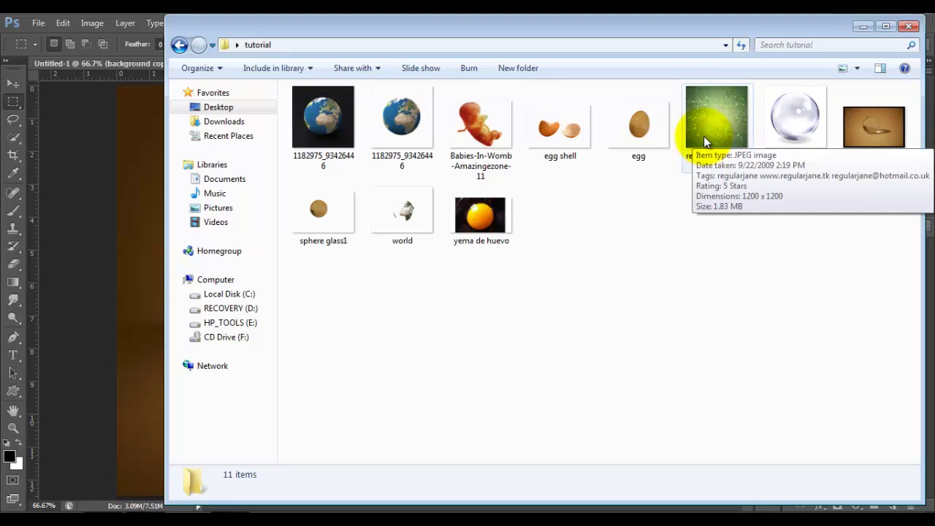
pyautogui.click(703, 136)
pyautogui.moveTo(704, 136); pyautogui.dragTo(383, 310)
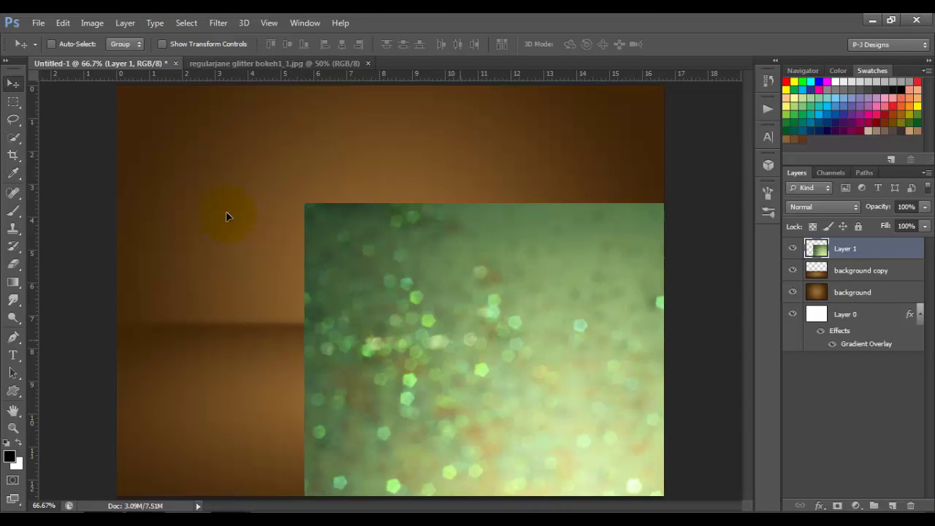
pyautogui.moveTo(471, 336); pyautogui.dragTo(276, 178)
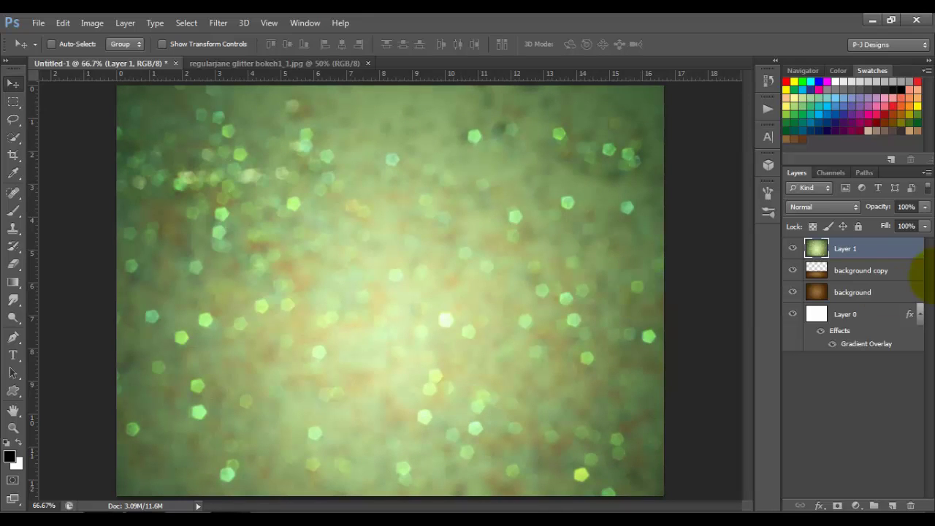
# Rename the new green glitter layer as bokeh.
pyautogui.doubleClick(847, 250)
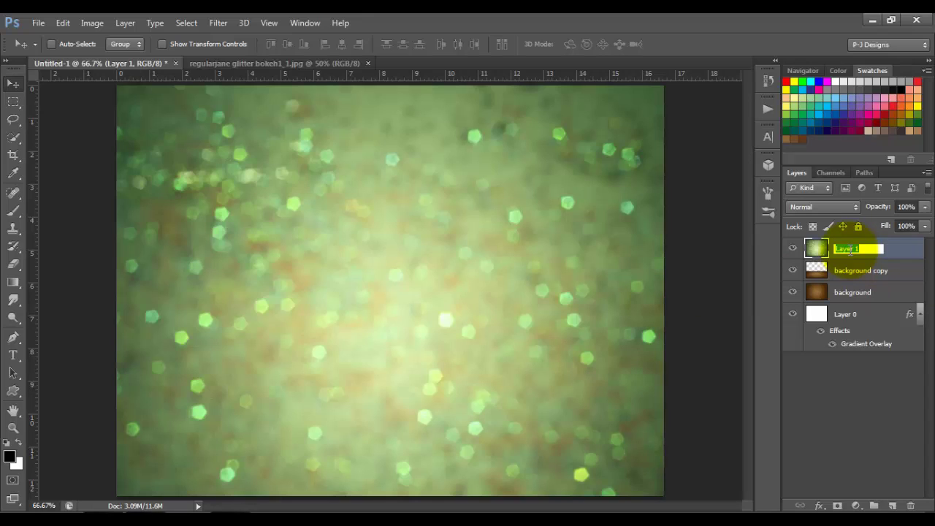
pyautogui.write('bokeh')
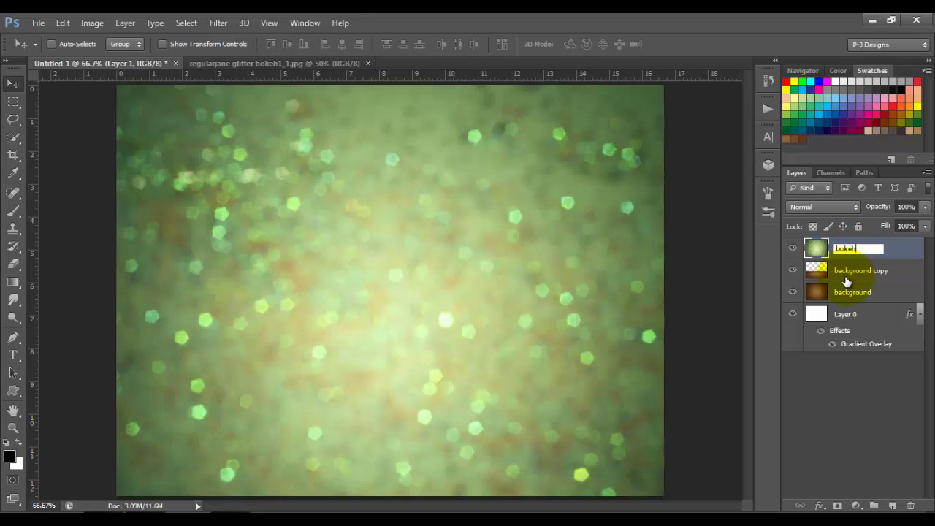
pyautogui.press('Return')
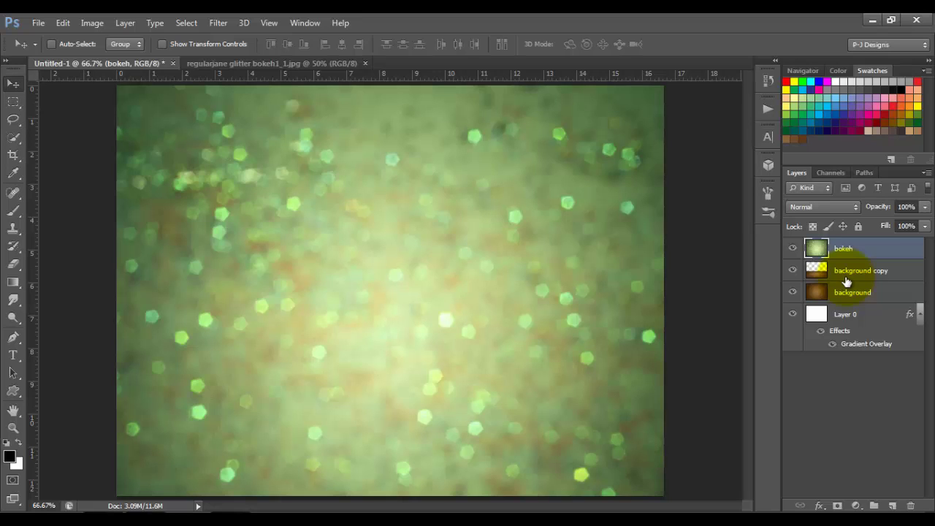
# Convert the bokeh layer to grayscale with a Black & White adjustment using the Maximum Black preset.
pyautogui.click(100, 25)
pyautogui.moveTo(117, 58)
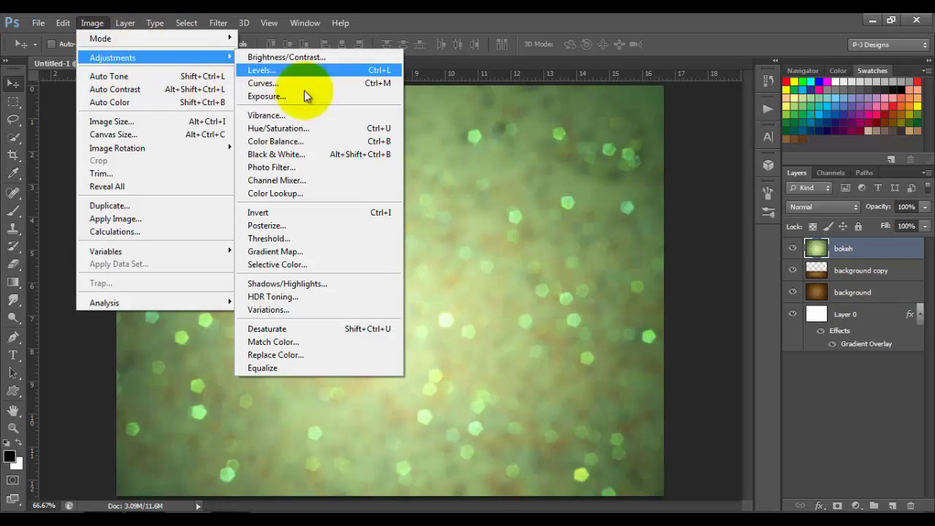
pyautogui.click(315, 153)
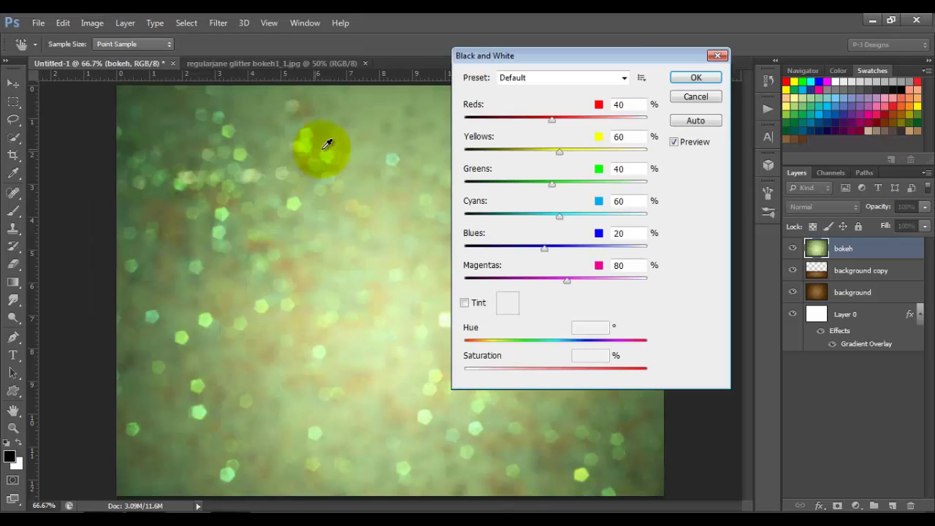
pyautogui.click(624, 77)
pyautogui.click(557, 211)
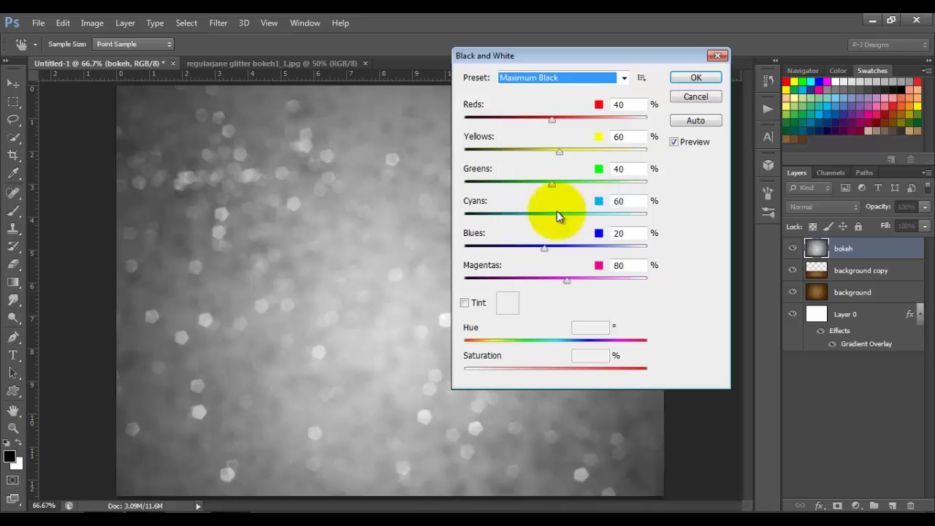
pyautogui.click(698, 78)
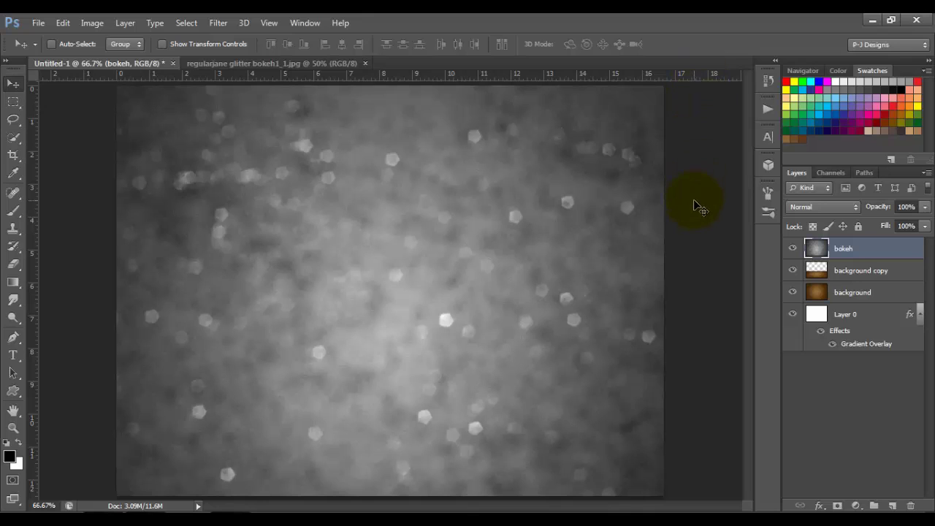
# Darken the bokeh layer with a Levels adjustment, setting the black input to 110 and the midtones to 0.80.
pyautogui.hotkey('ctrl', 'l')
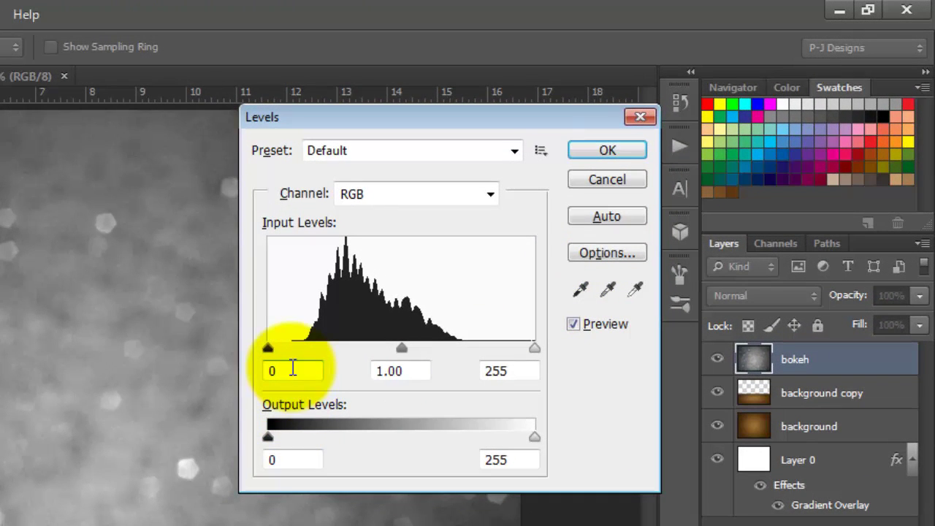
pyautogui.moveTo(290, 370); pyautogui.dragTo(247, 365)
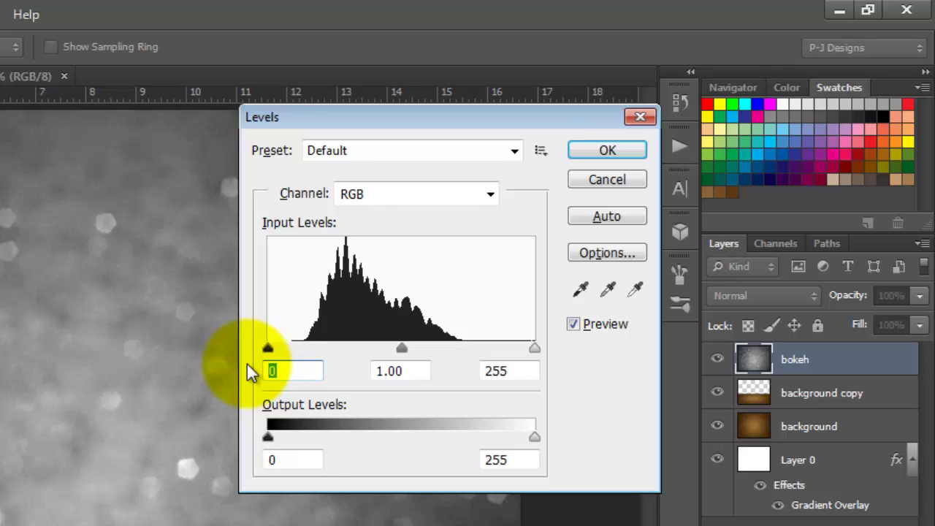
pyautogui.write('110')
pyautogui.moveTo(419, 371); pyautogui.dragTo(346, 371)
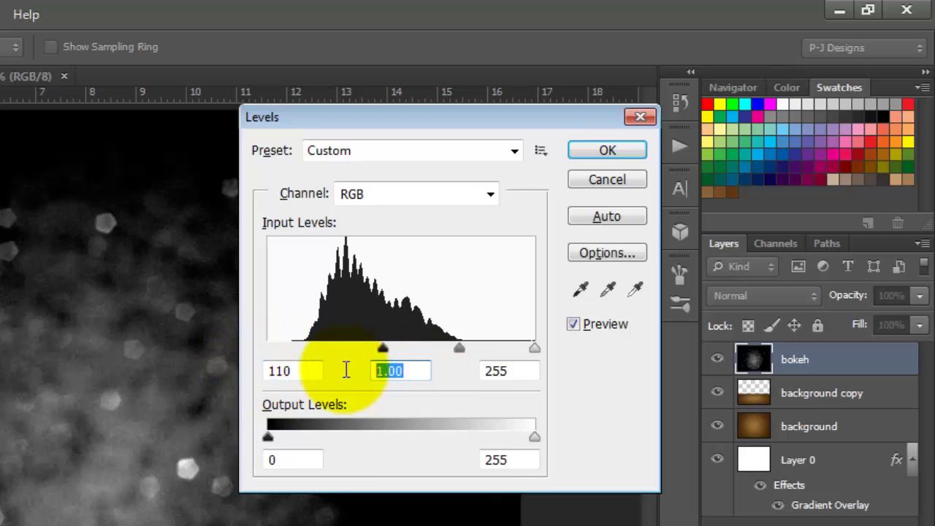
pyautogui.write('0.80')
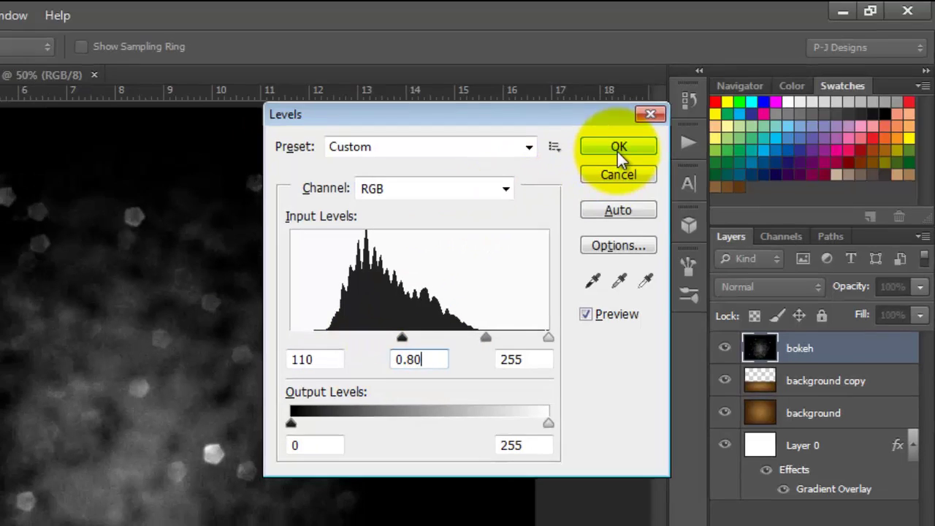
pyautogui.click(614, 152)
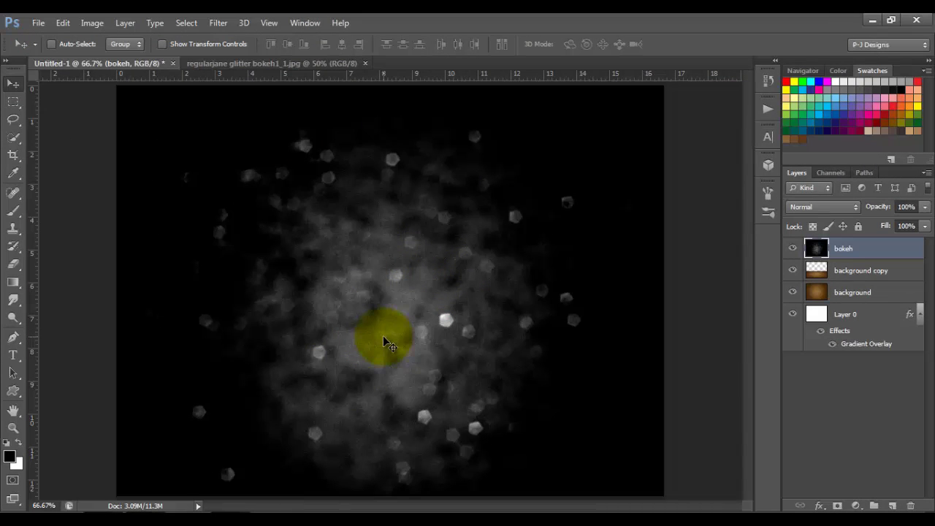
# Enlarge the bokeh layer proportionally to about 139.5% and reposition it so the lights spread across the canvas.
pyautogui.scroll(-2, 388, 341)
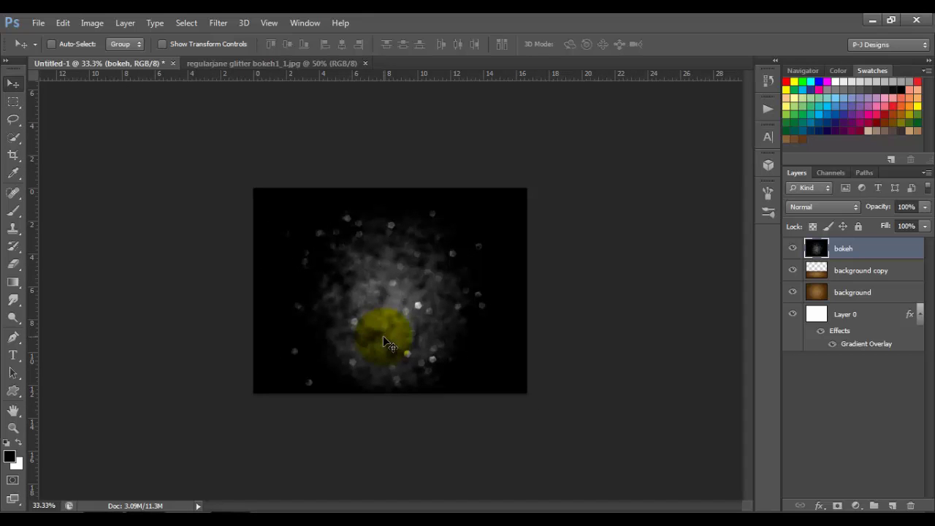
pyautogui.hotkey('ctrl', 't')
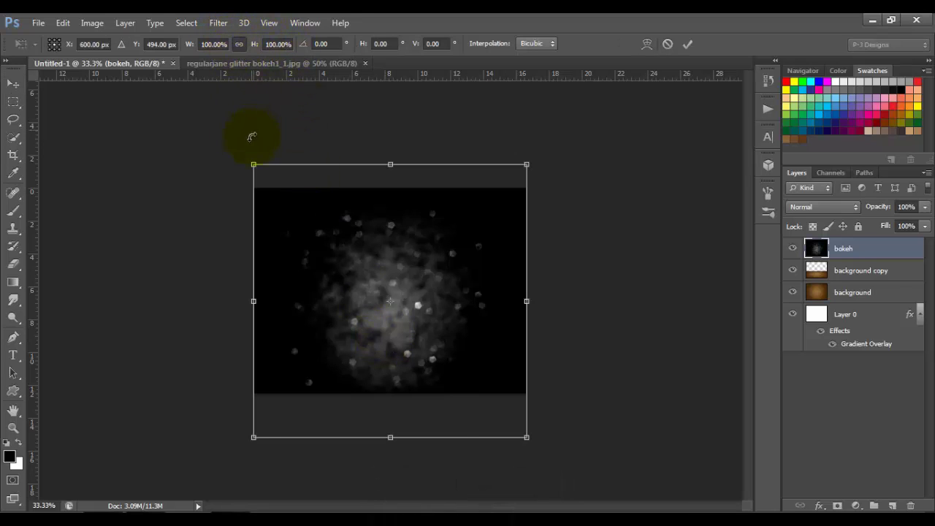
pyautogui.moveTo(253, 164); pyautogui.dragTo(196, 112)
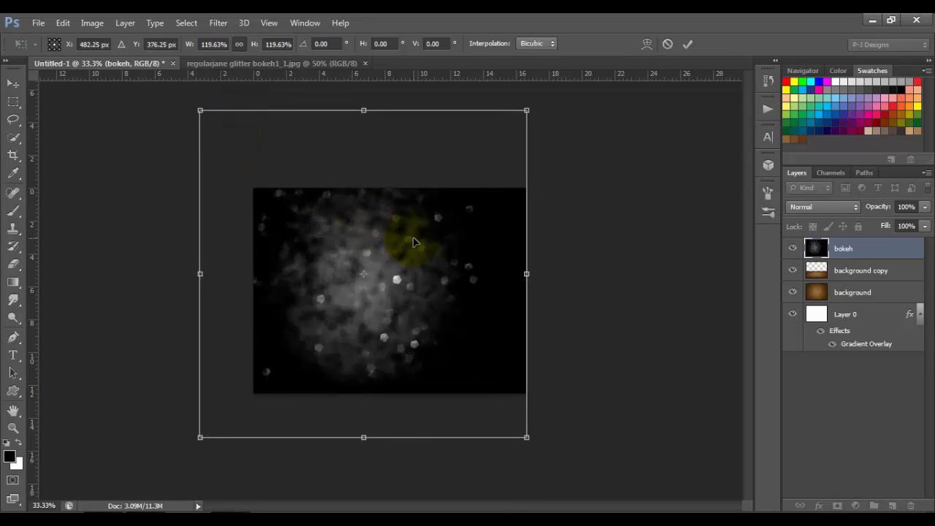
pyautogui.moveTo(411, 240); pyautogui.dragTo(438, 255)
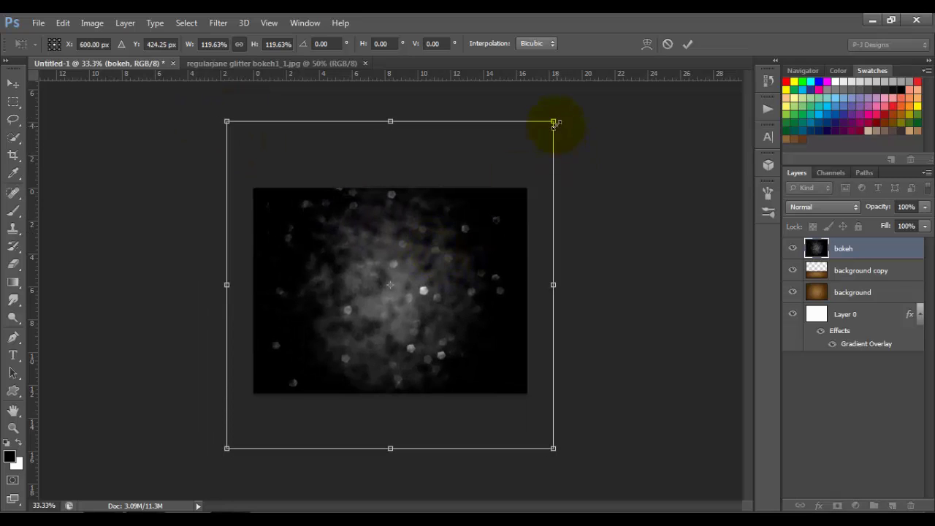
pyautogui.moveTo(553, 125); pyautogui.dragTo(594, 80)
pyautogui.moveTo(529, 215); pyautogui.dragTo(507, 226)
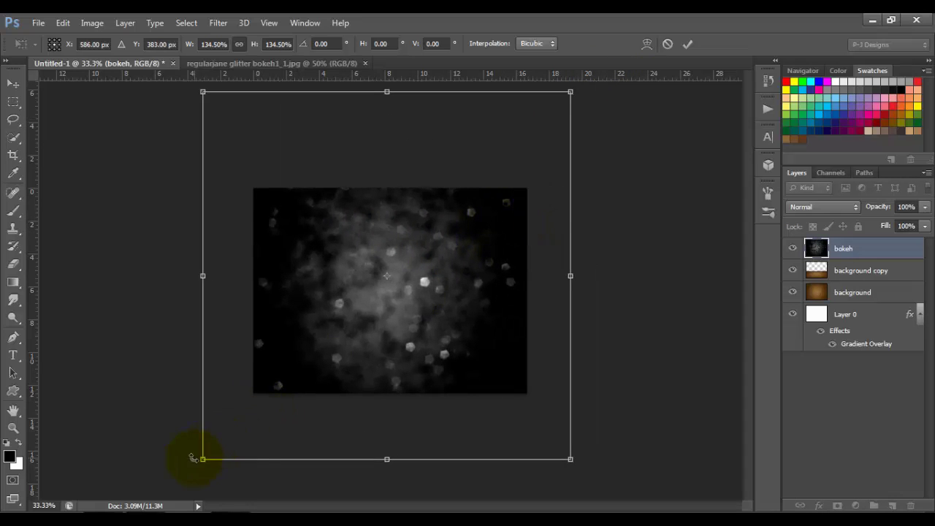
pyautogui.moveTo(203, 459); pyautogui.dragTo(187, 476)
pyautogui.moveTo(277, 417); pyautogui.dragTo(292, 414)
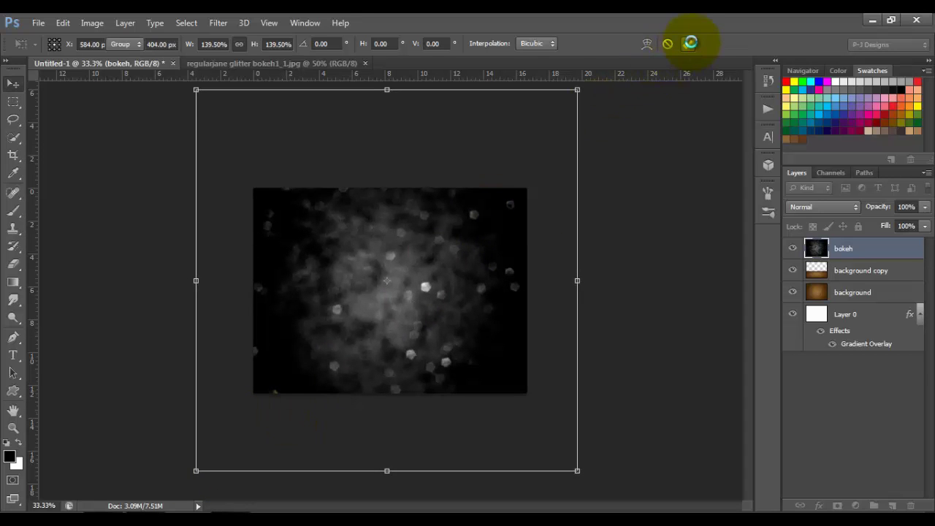
pyautogui.click(687, 44)
pyautogui.hotkey('ctrl', '0')
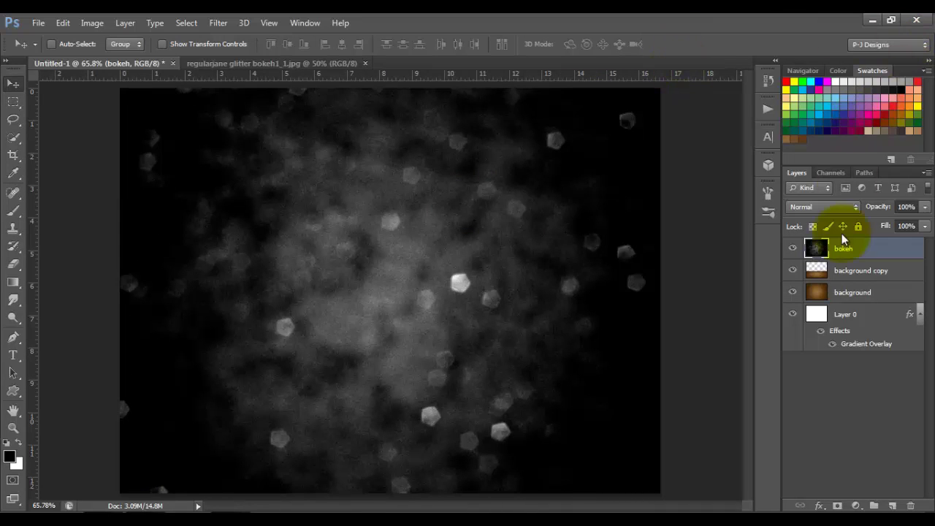
# Blend the bokeh layer into the background using Overlay mode at 20% opacity.
pyautogui.click(853, 209)
pyautogui.click(840, 183)
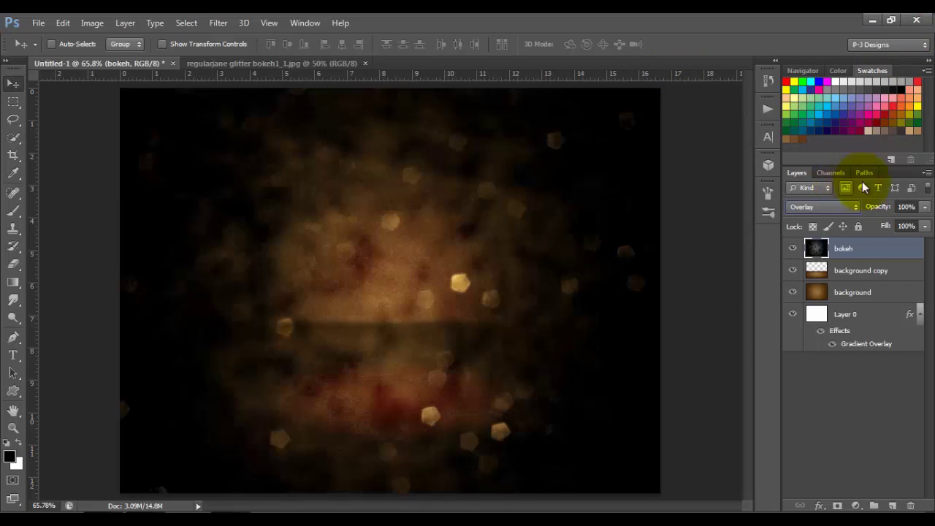
pyautogui.click(880, 210)
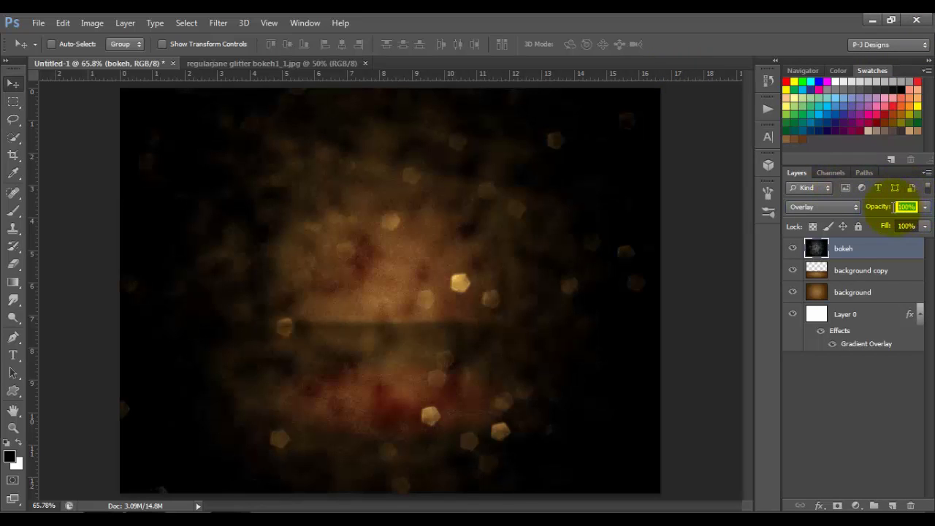
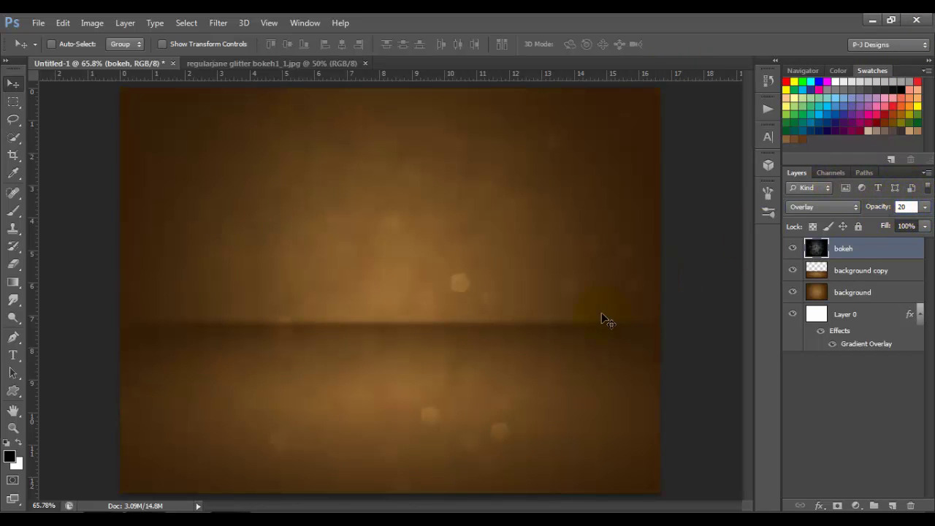
# Bring the egg image from the tutorial folder into the composition and rename its layer as cristal.
pyautogui.click(161, 518)
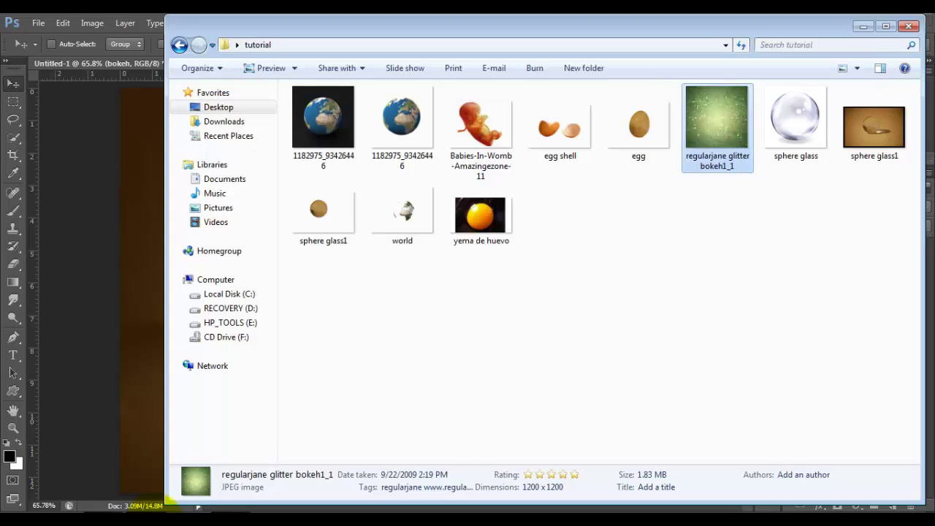
pyautogui.click(645, 122)
pyautogui.moveTo(646, 116); pyautogui.dragTo(422, 254)
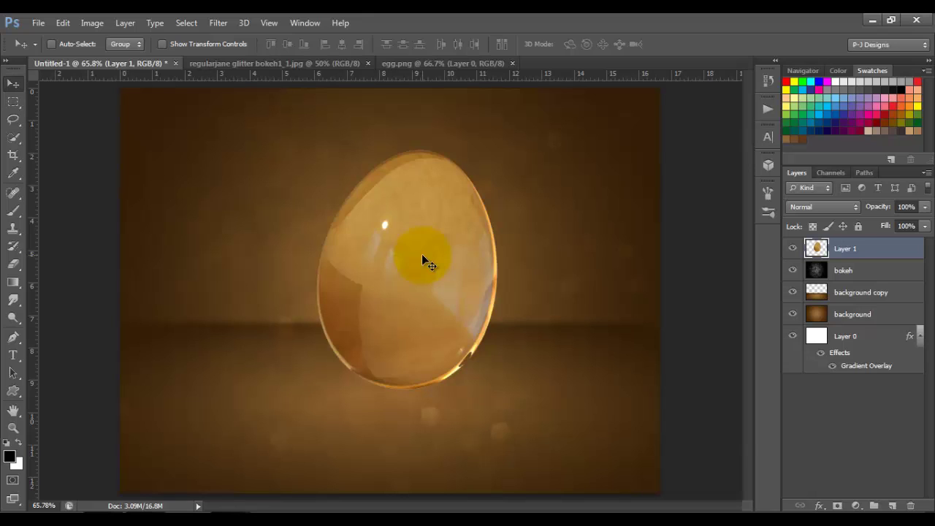
pyautogui.doubleClick(845, 248)
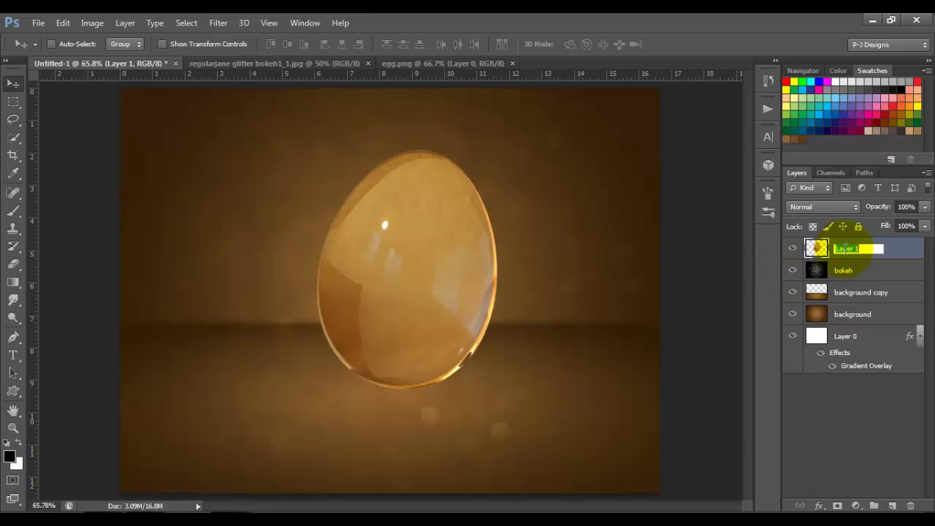
pyautogui.write('cristal')
pyautogui.press('Return')
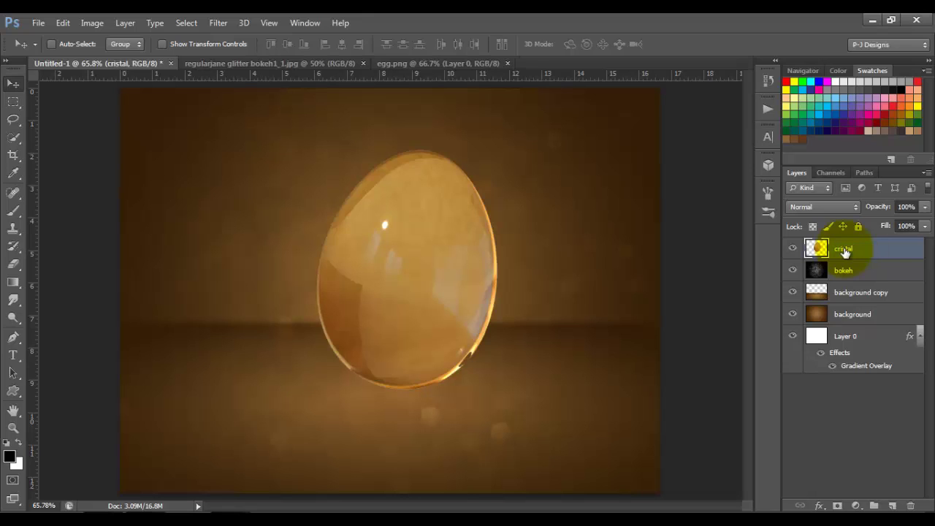
# Scale the cristal egg proportionally to about 90% and reposition it near the centre of the canvas.
pyautogui.hotkey('ctrl', 't')
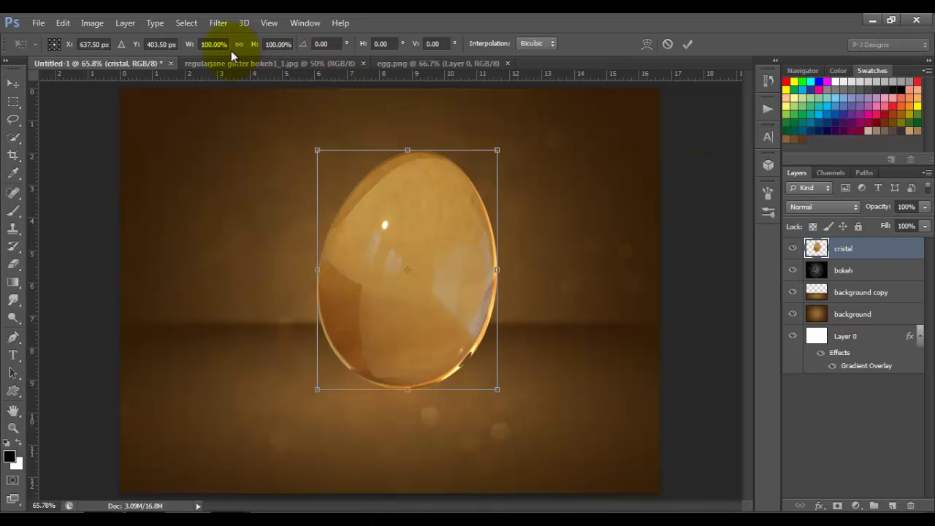
pyautogui.click(239, 45)
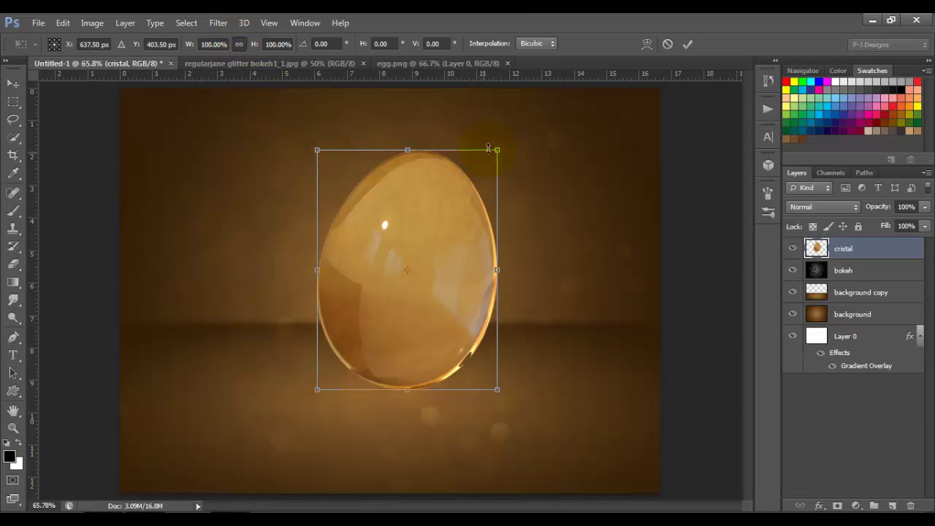
pyautogui.moveTo(495, 150); pyautogui.dragTo(479, 174)
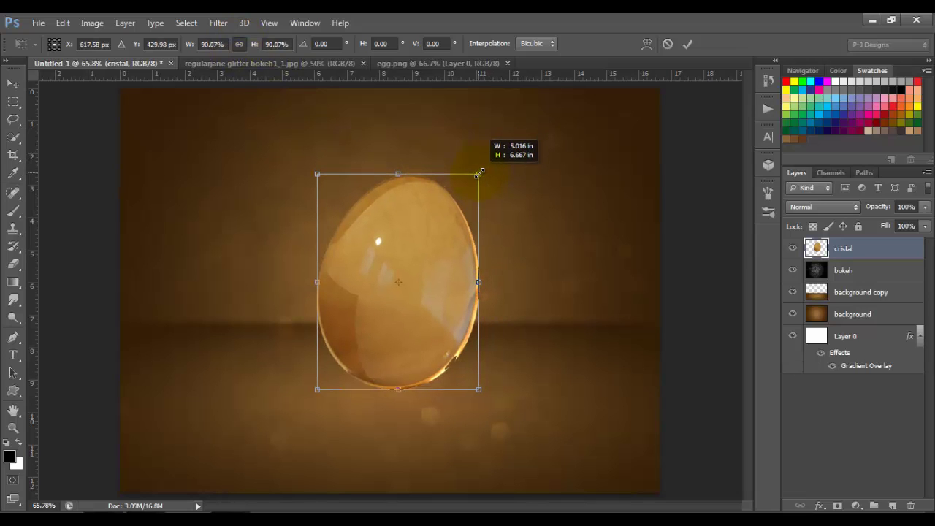
pyautogui.moveTo(446, 234); pyautogui.dragTo(455, 229)
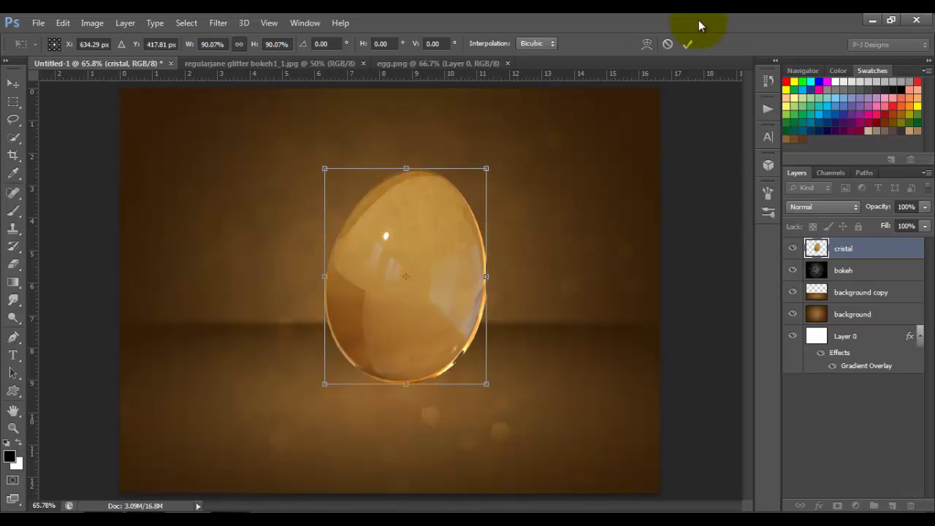
pyautogui.click(691, 43)
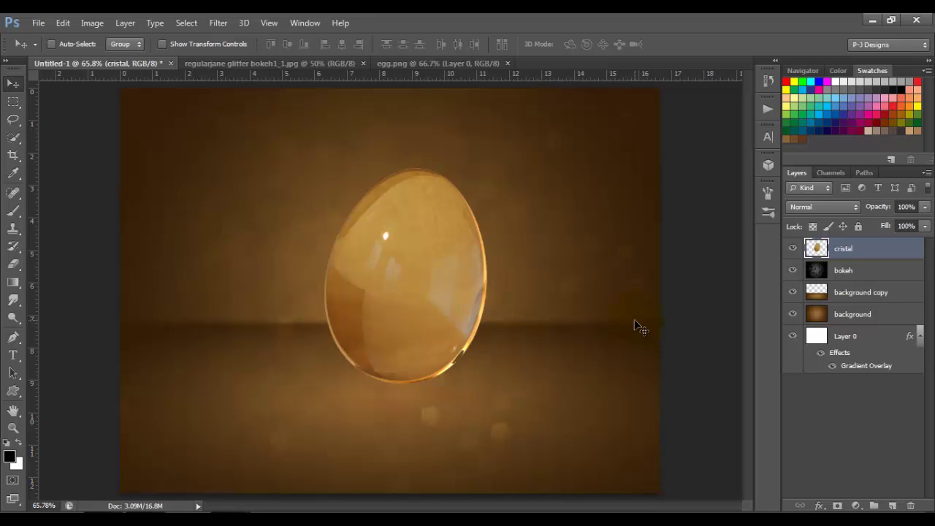
# Create a layer named glow beneath the cristal layer, holding a filled shape made from the egg's outline selection.
pyautogui.keyDown('ctrl'); pyautogui.click(816, 250); pyautogui.keyUp('ctrl')
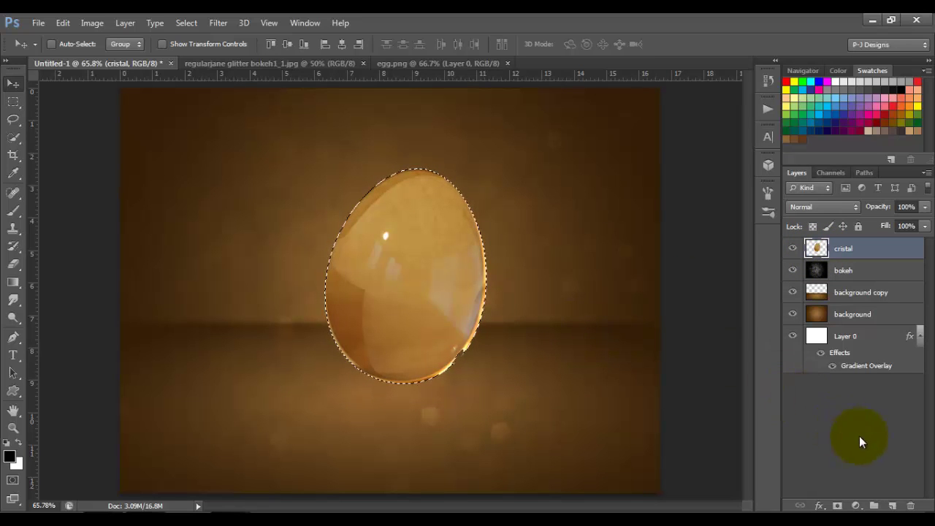
pyautogui.click(893, 506)
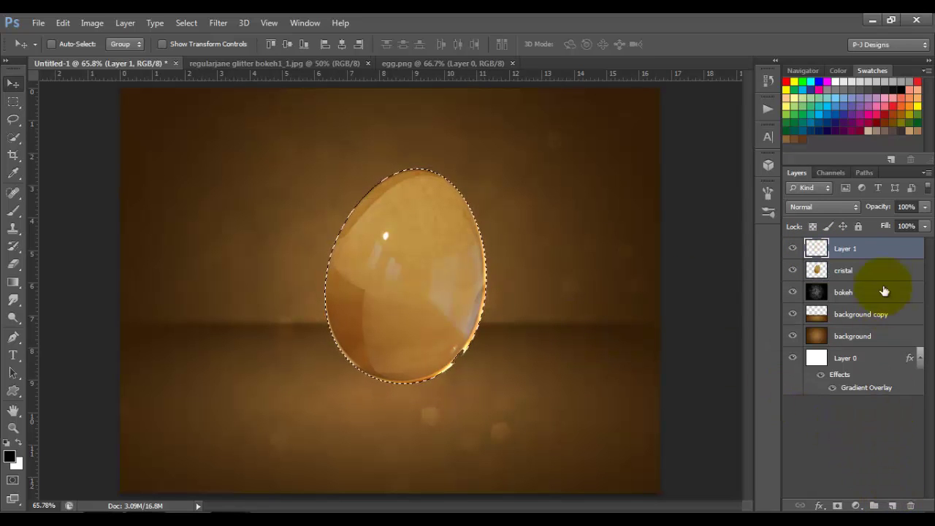
pyautogui.moveTo(884, 252); pyautogui.dragTo(884, 283)
pyautogui.doubleClick(846, 270)
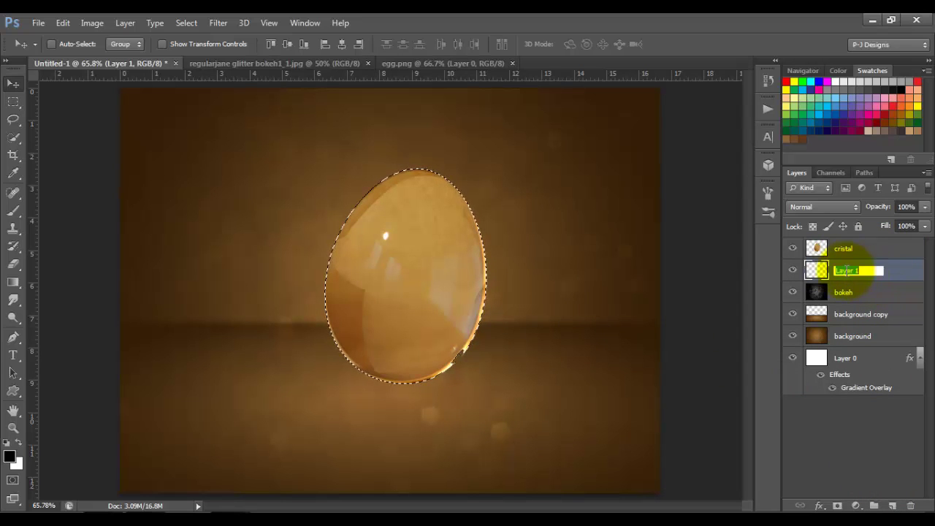
pyautogui.write('glow')
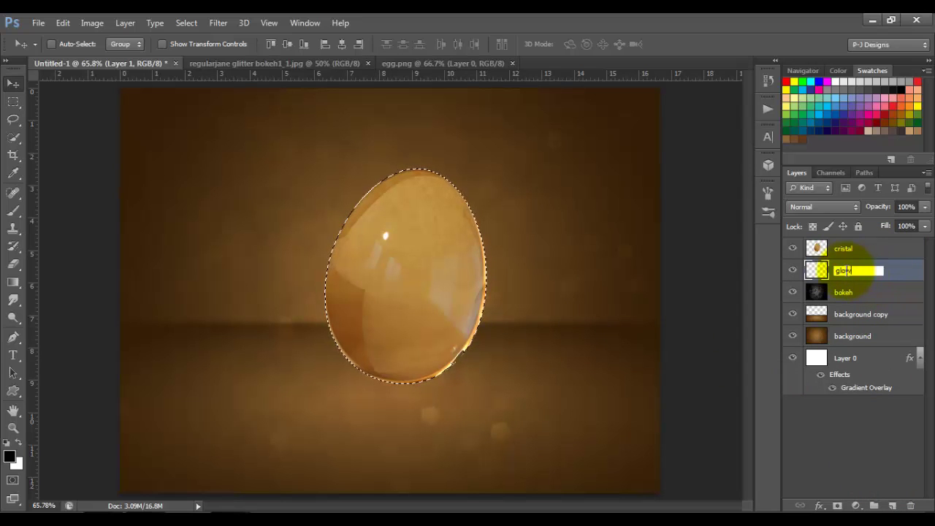
pyautogui.press('Return')
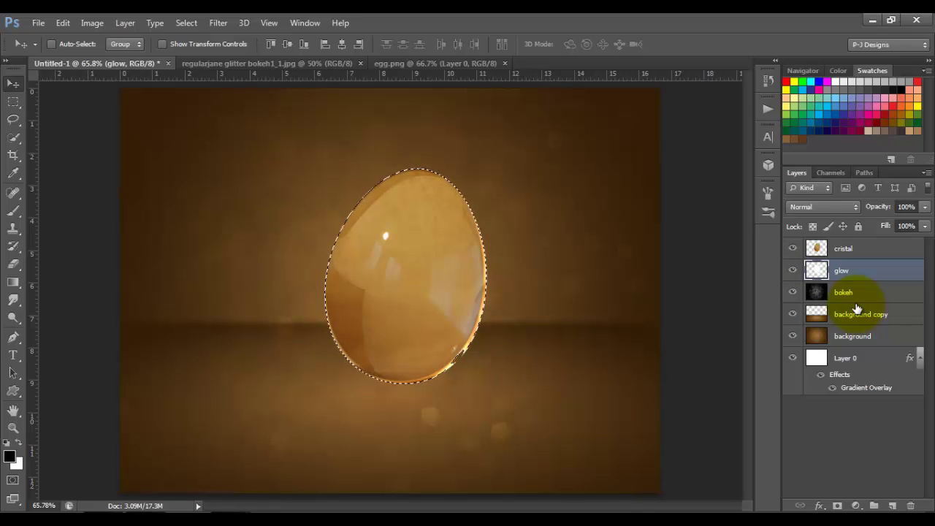
pyautogui.hotkey('ctrl', 'd')
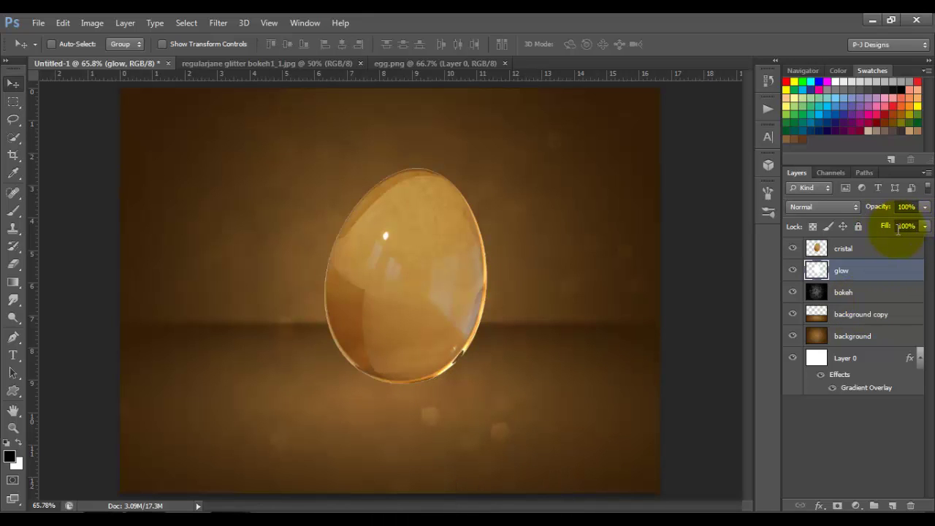
# Set the glow layer's fill to 0% and add an Outer Glow in Linear Dodge (Add) mode at 20% opacity.
pyautogui.click(924, 227)
pyautogui.moveTo(926, 244); pyautogui.dragTo(804, 246)
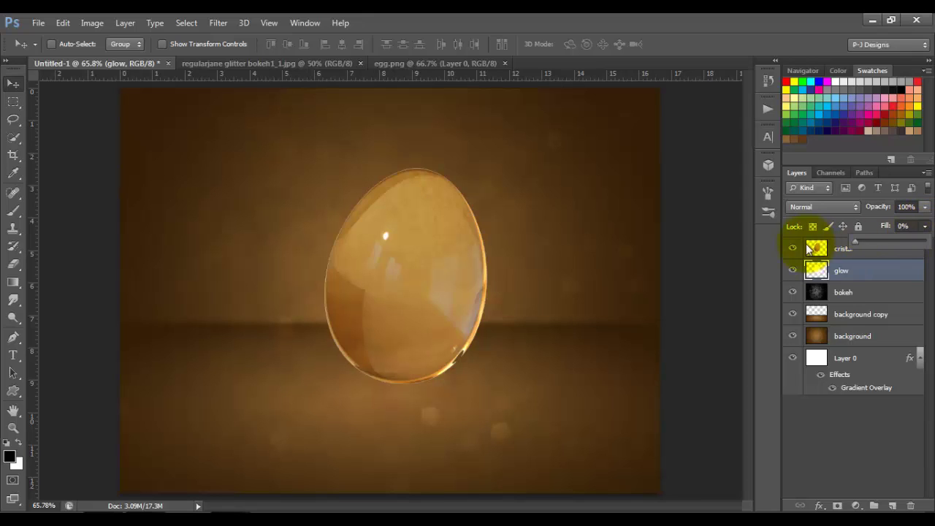
pyautogui.doubleClick(910, 273)
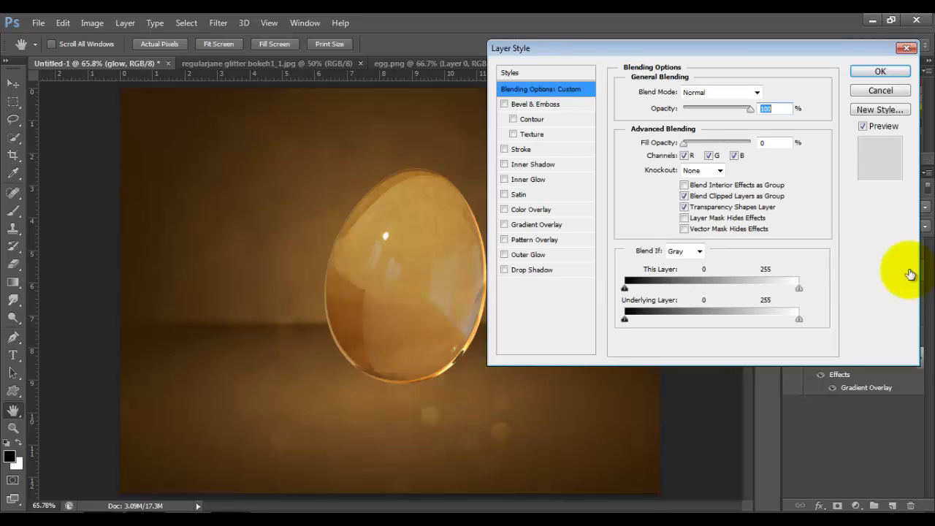
pyautogui.click(542, 256)
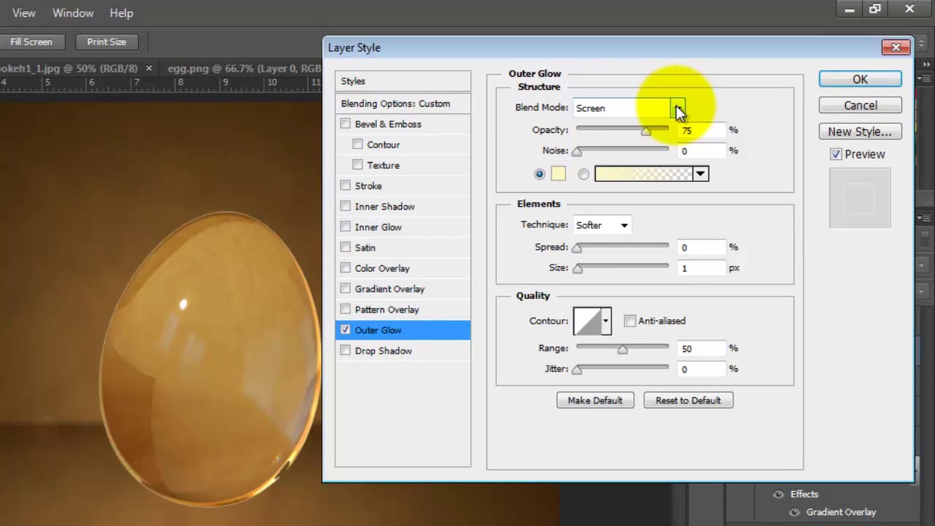
pyautogui.click(677, 108)
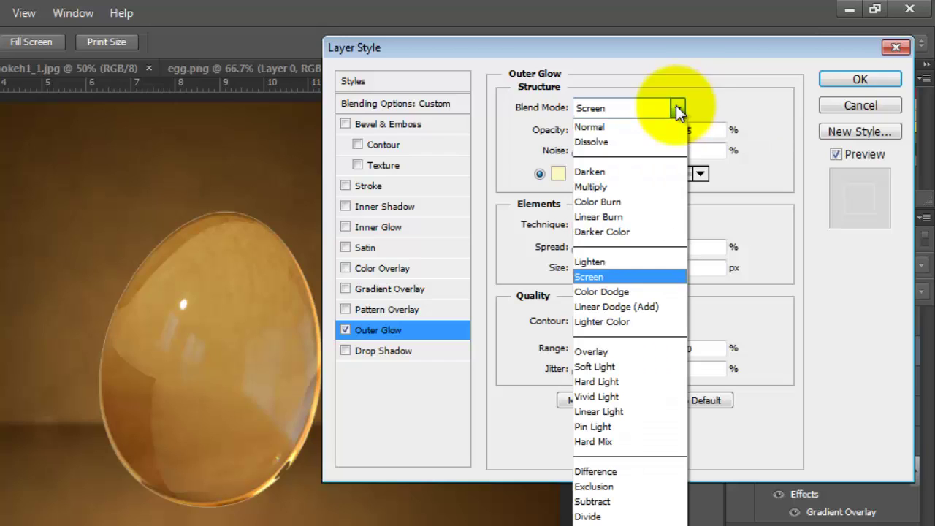
pyautogui.click(612, 309)
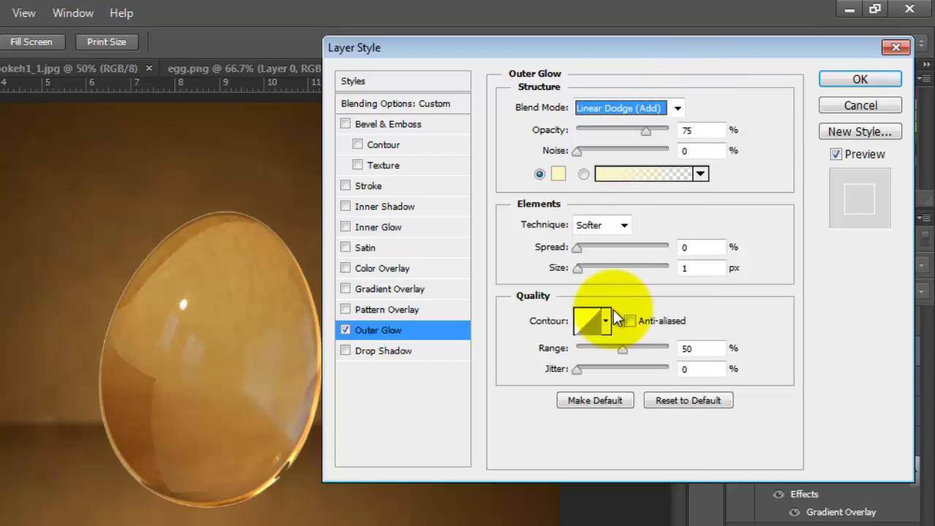
pyautogui.doubleClick(703, 130)
pyautogui.write('20')
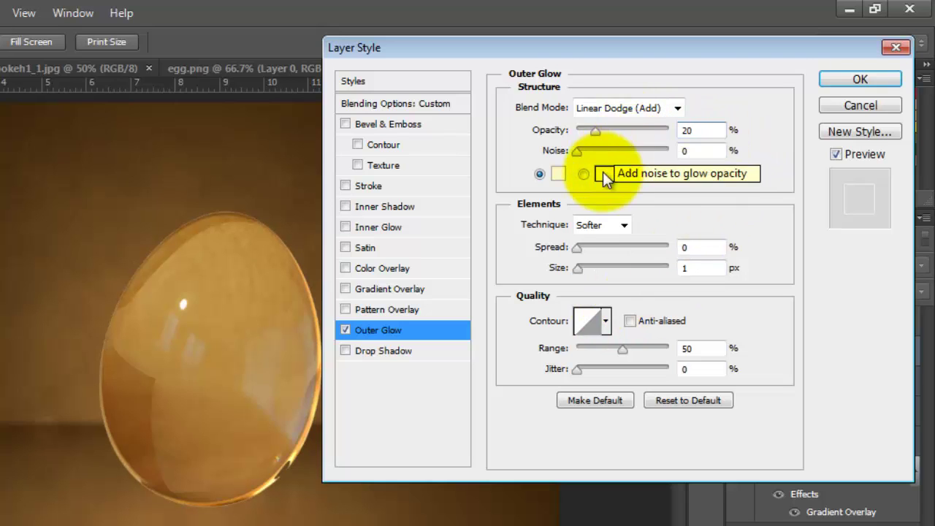
# Set the Outer Glow colour to ffce7d and its size to 115 px, then apply the layer style.
pyautogui.click(558, 173)
pyautogui.click(556, 172)
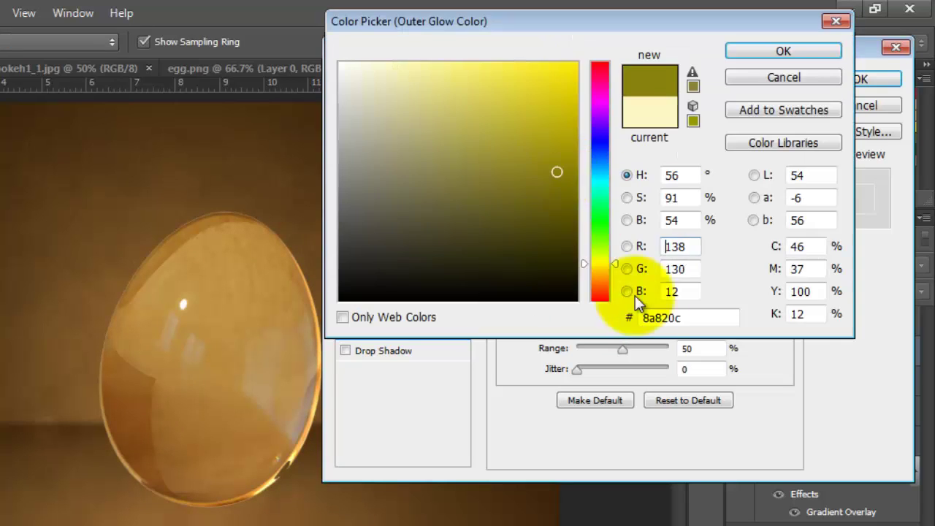
pyautogui.click(697, 318)
pyautogui.write('ff')
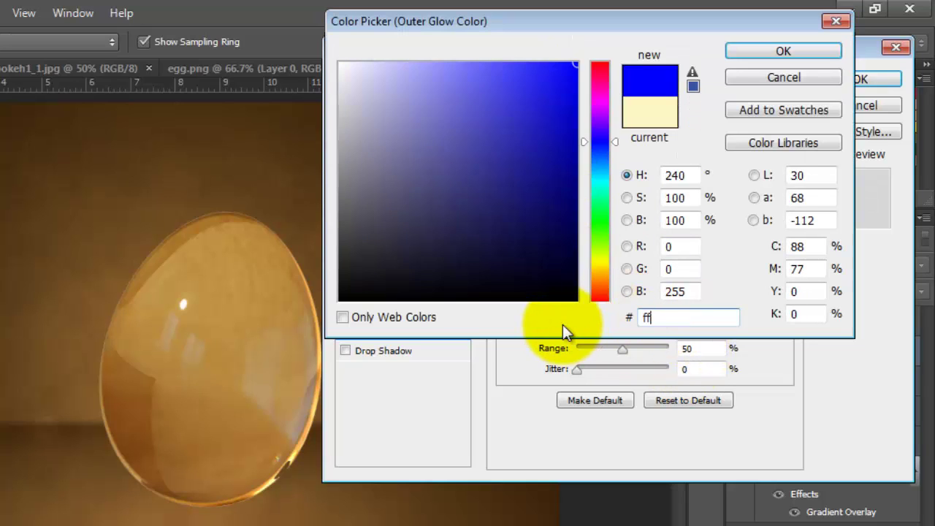
pyautogui.write('ce7d')
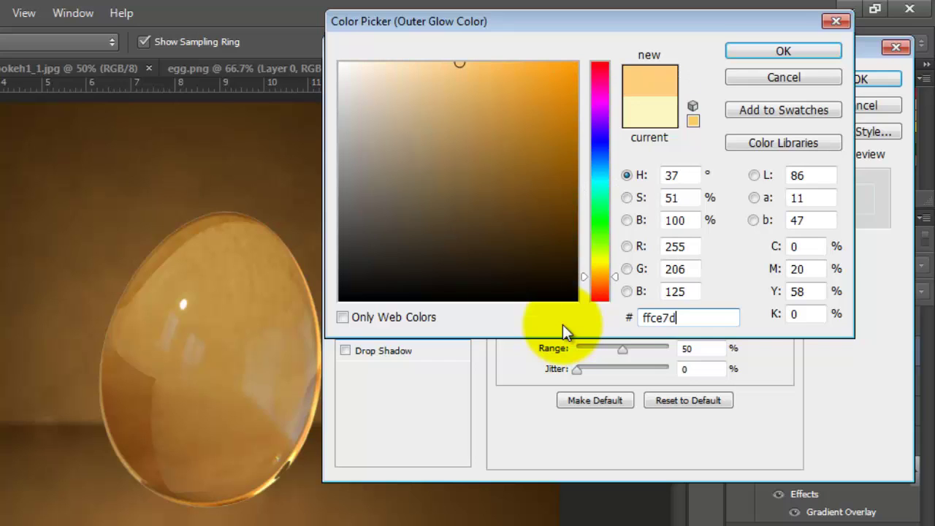
pyautogui.press('Return')
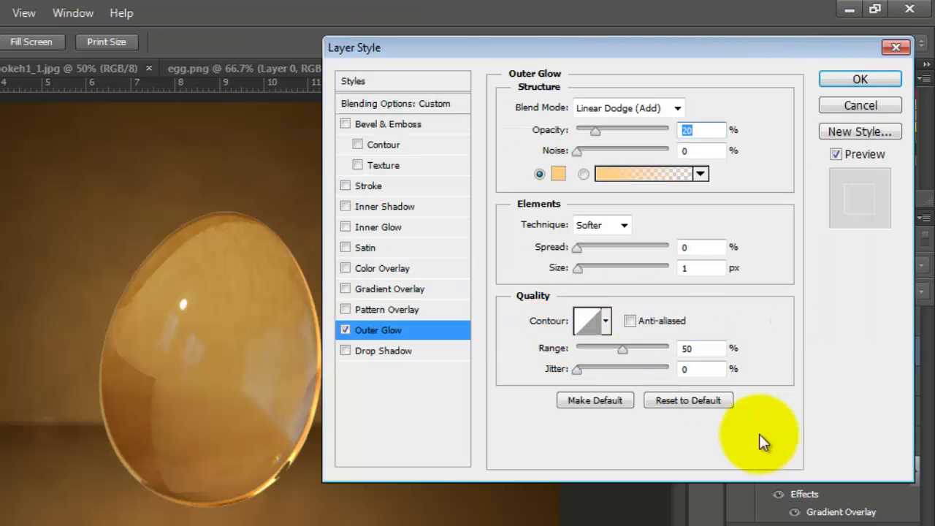
pyautogui.doubleClick(712, 270)
pyautogui.write('115')
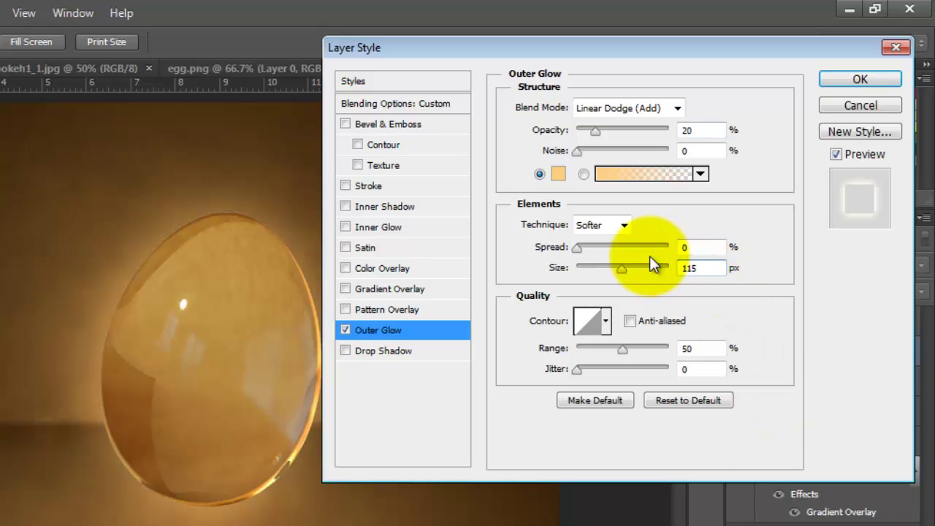
pyautogui.press('Return')
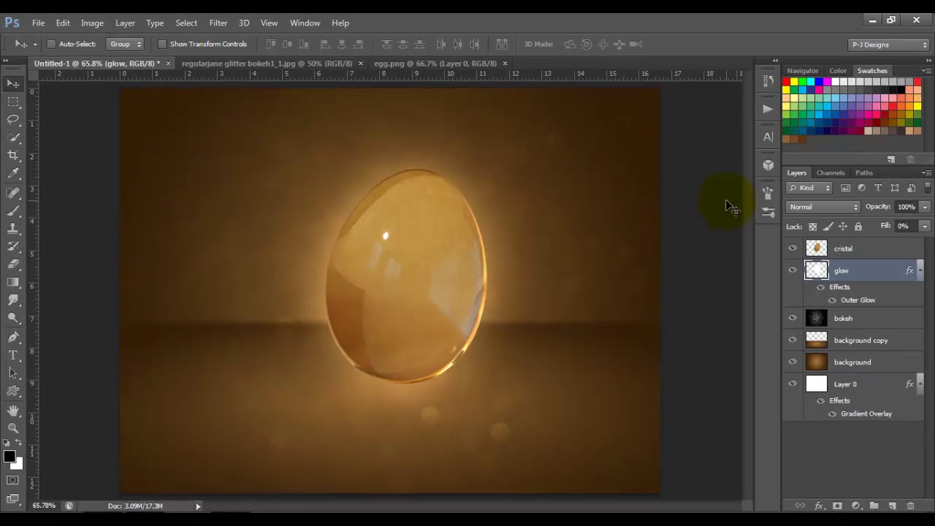
# Bring the Babies-In-Womb image from the tutorial folder into the composition above the cristal layer.
pyautogui.click(882, 251)
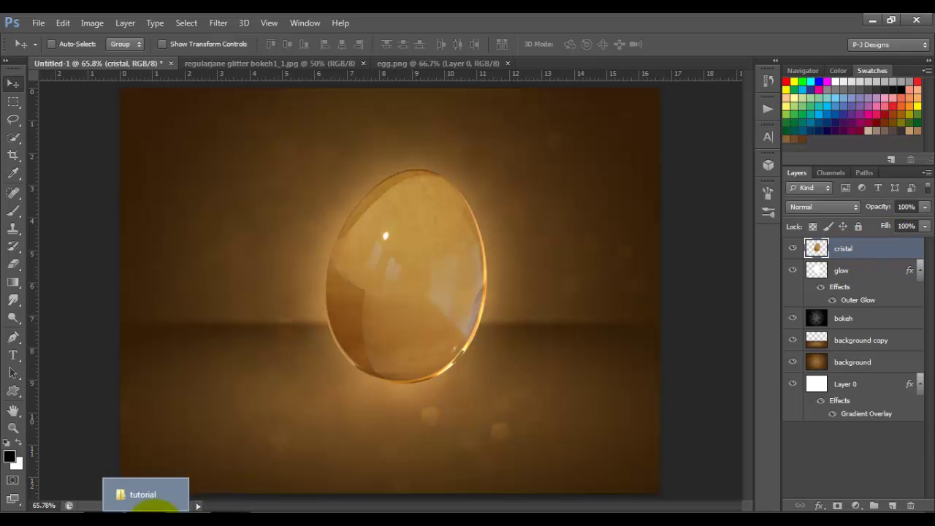
pyautogui.click(145, 495)
pyautogui.moveTo(480, 127); pyautogui.dragTo(149, 41)
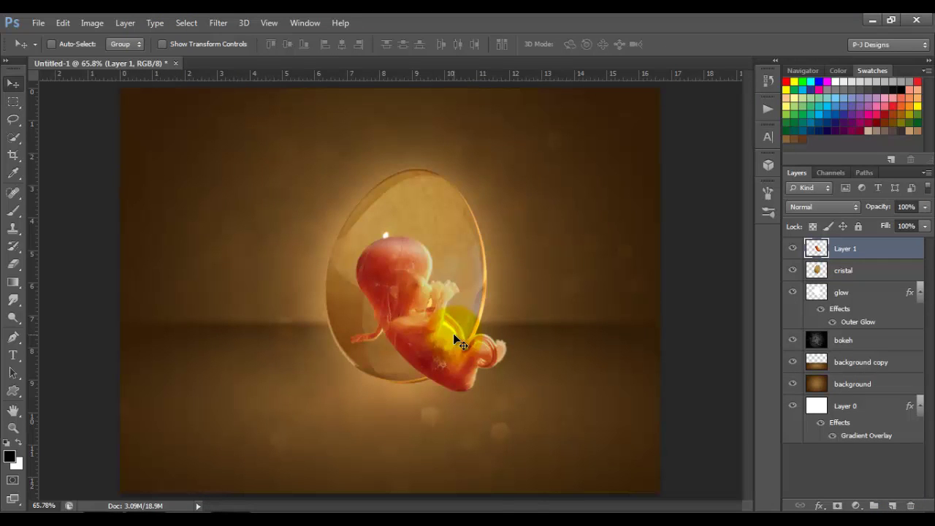
# Rotate the baby layer about 34° clockwise, move it inside the egg, scale it down slightly to fit, and apply the transform.
pyautogui.hotkey('ctrl', 't')
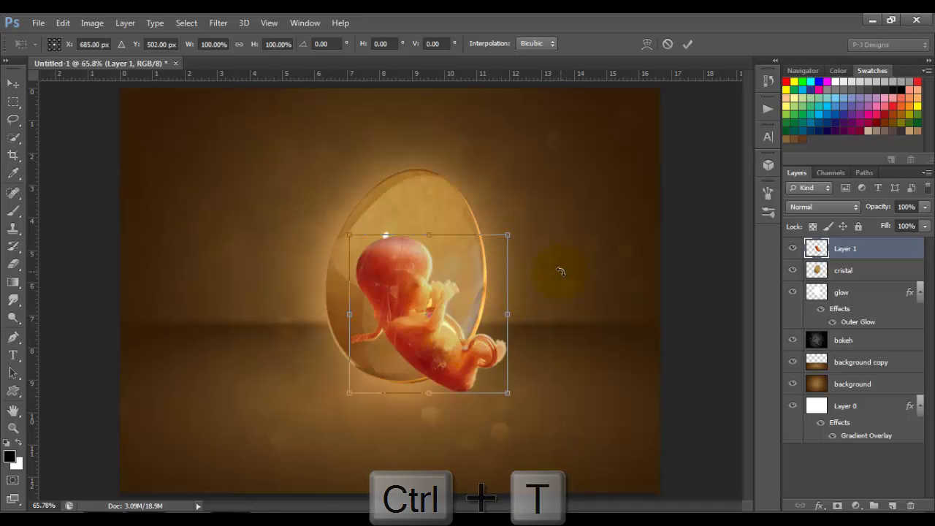
pyautogui.moveTo(546, 283); pyautogui.dragTo(542, 350)
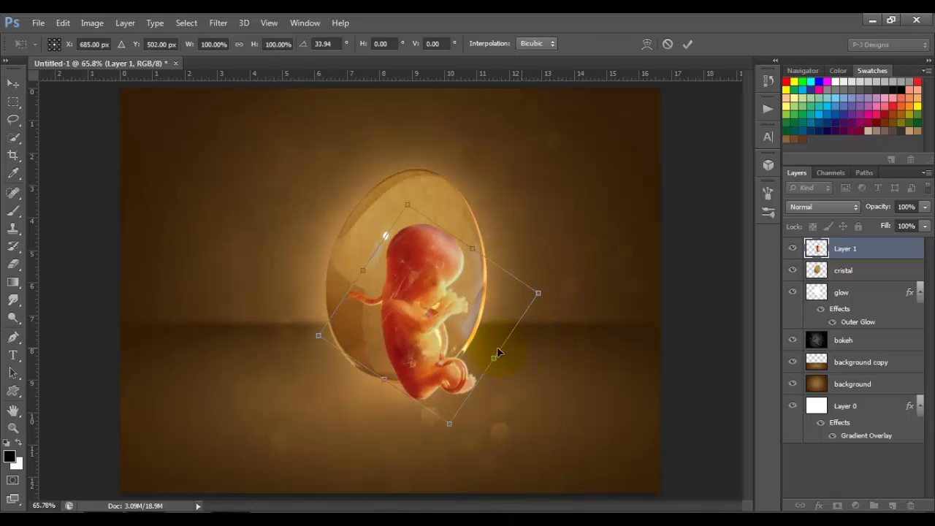
pyautogui.moveTo(453, 328); pyautogui.dragTo(436, 334)
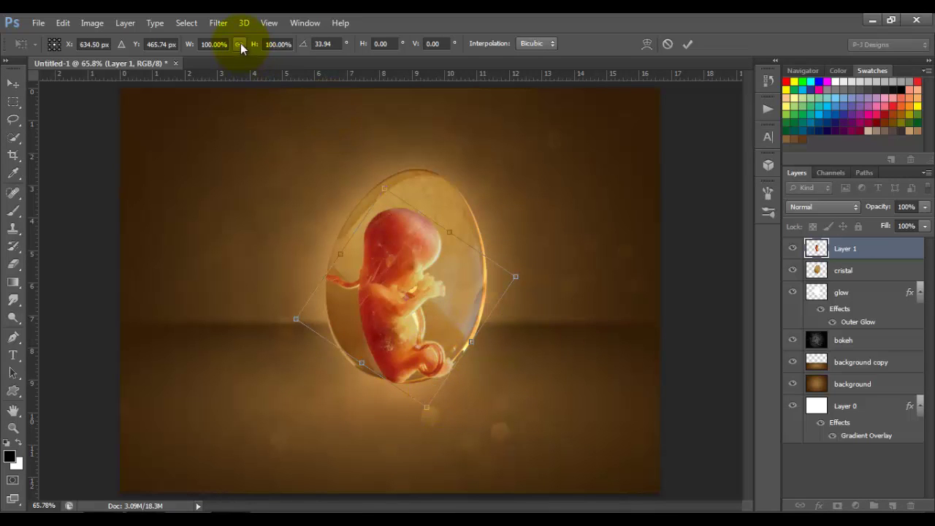
pyautogui.moveTo(425, 406); pyautogui.dragTo(428, 402)
pyautogui.click(688, 44)
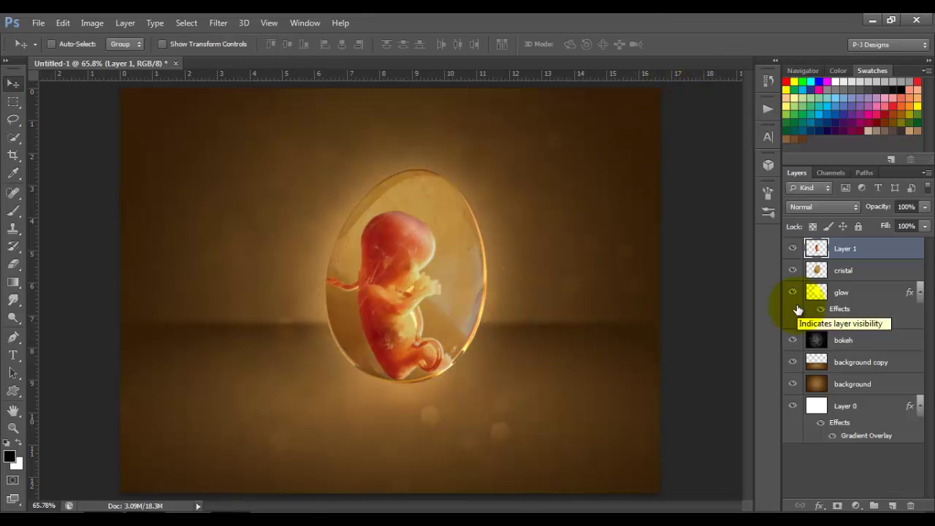
# Rename the fetus image's layer as baby.
pyautogui.doubleClick(845, 250)
pyautogui.write('ba')
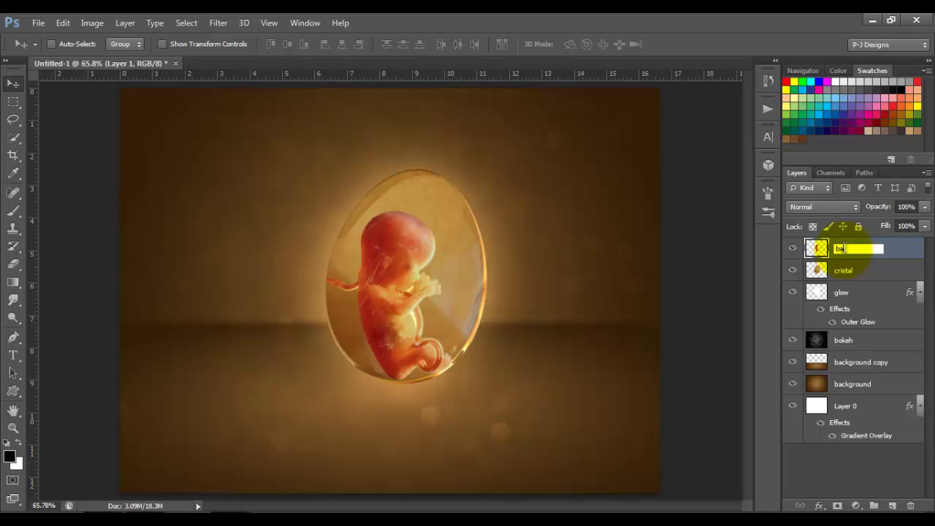
pyautogui.write('by')
pyautogui.press('Return')
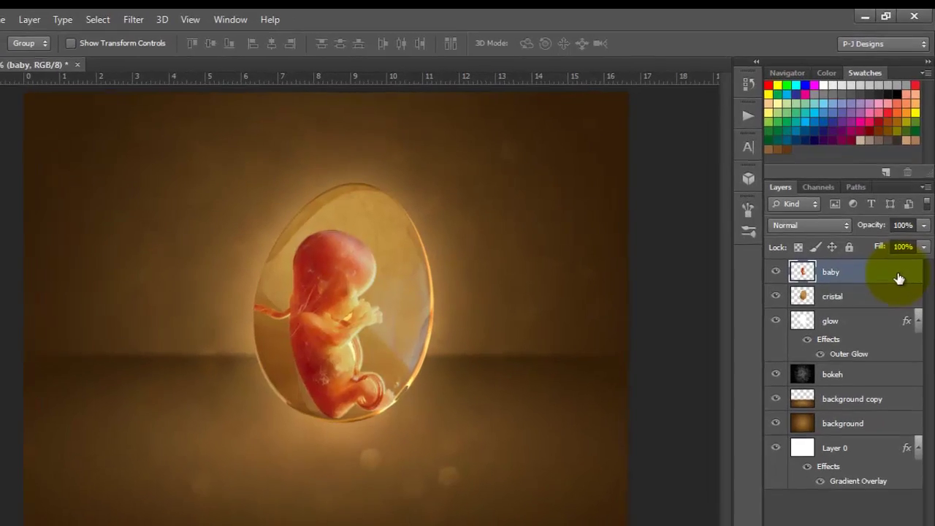
# Add a Gradient Overlay to the baby layer using the Foreground to Transparent gradient preset.
pyautogui.doubleClick(903, 252)
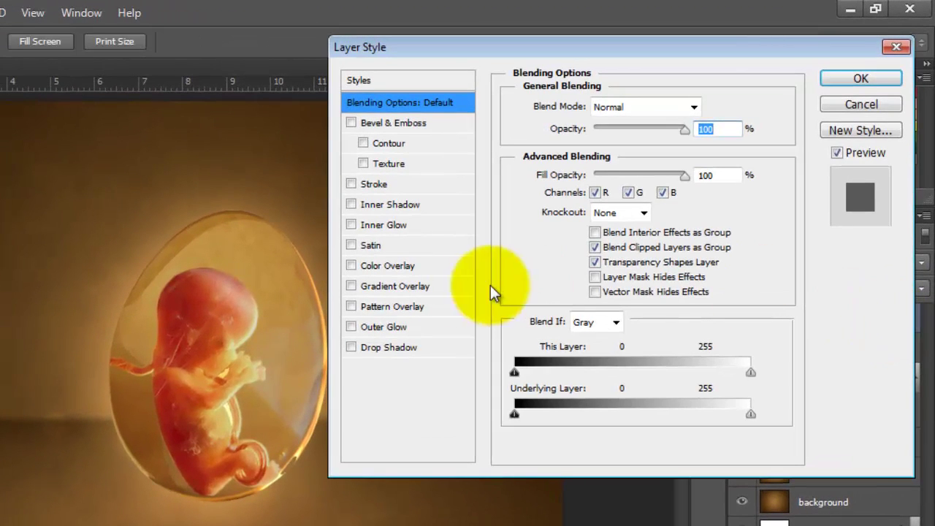
pyautogui.click(408, 285)
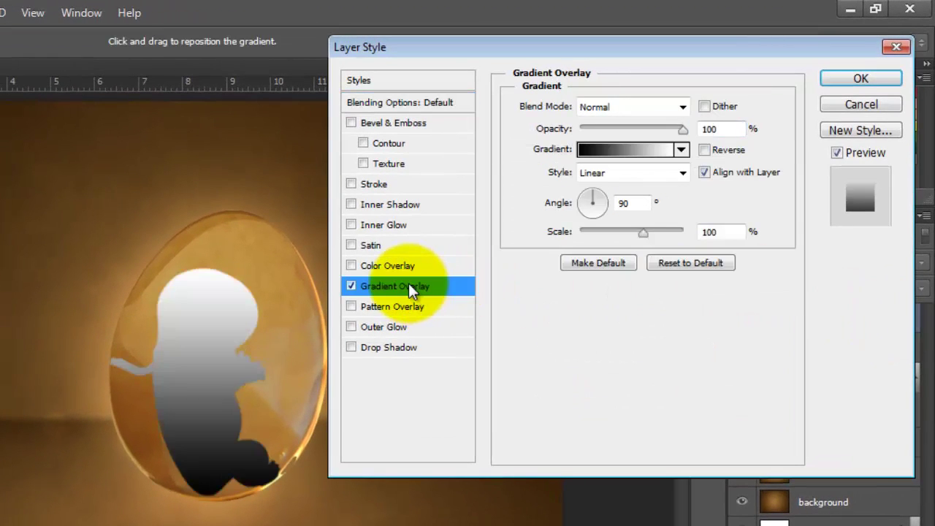
pyautogui.click(583, 152)
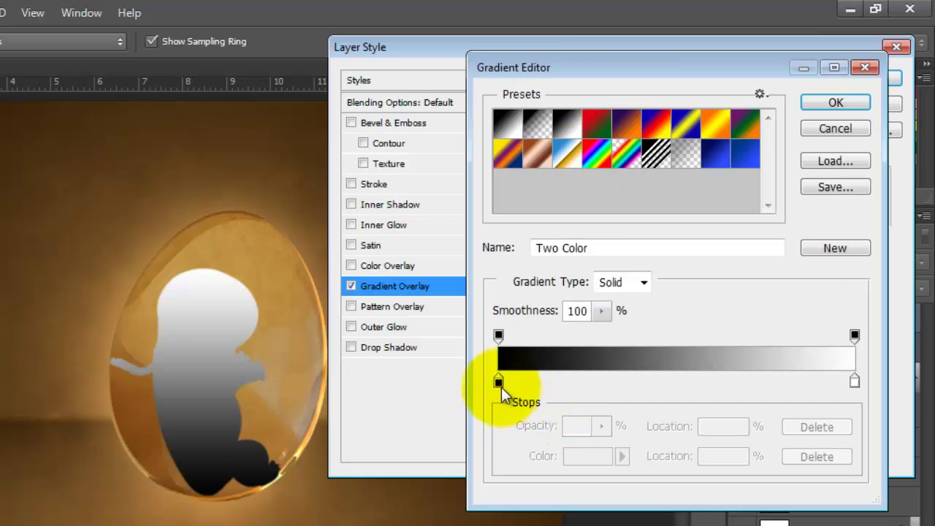
pyautogui.click(532, 137)
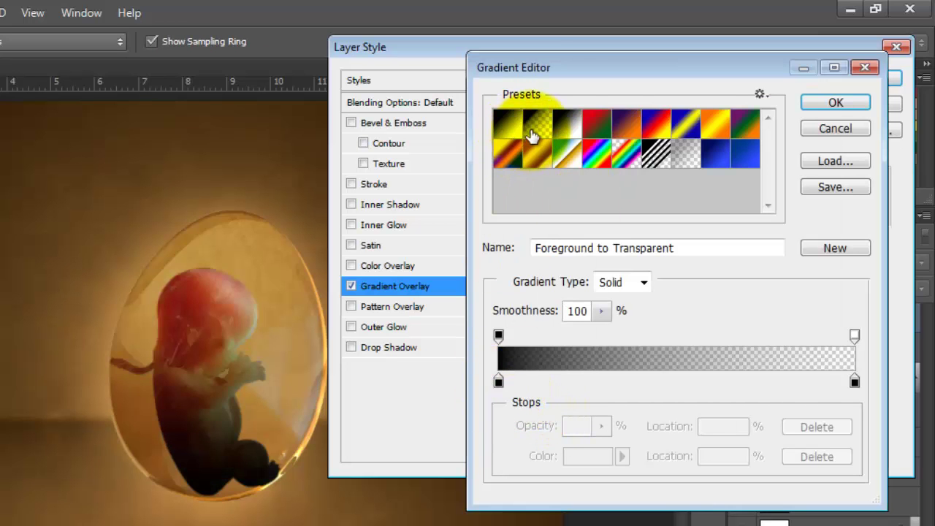
# Set the gradient's starting colour stop to ffebc6 and accept the edited gradient.
pyautogui.click(497, 382)
pyautogui.doubleClick(498, 381)
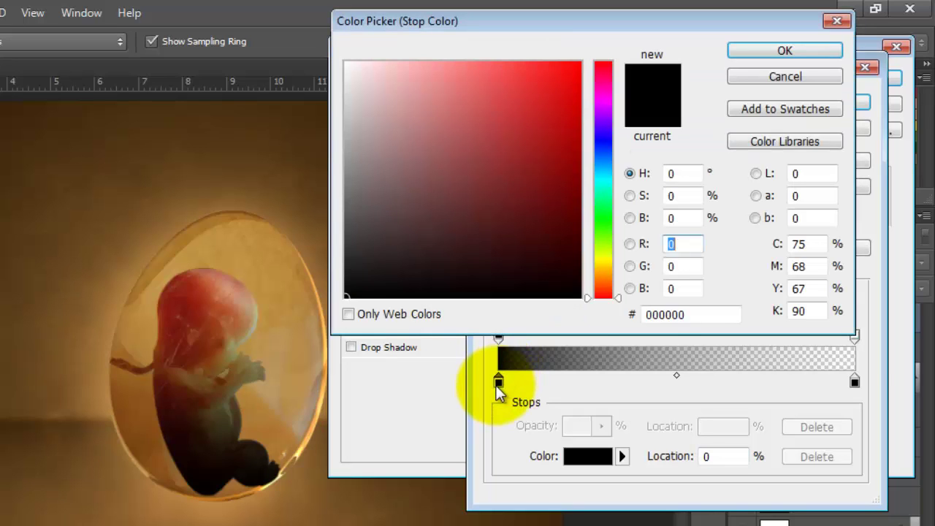
pyautogui.click(656, 314)
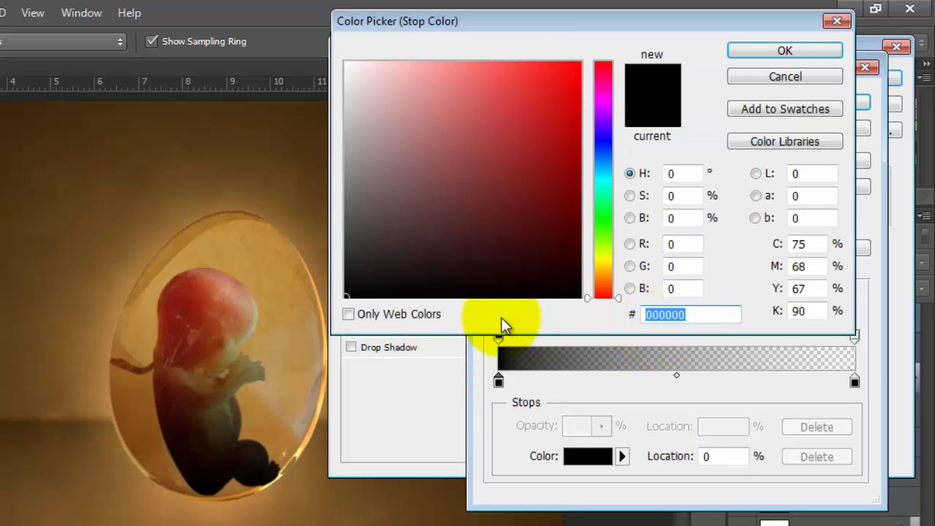
pyautogui.write('ffe')
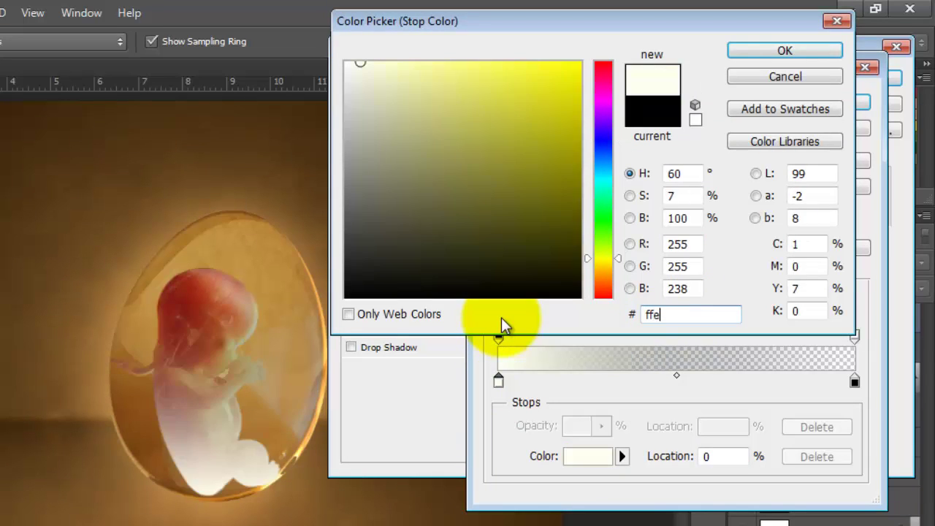
pyautogui.write('bc')
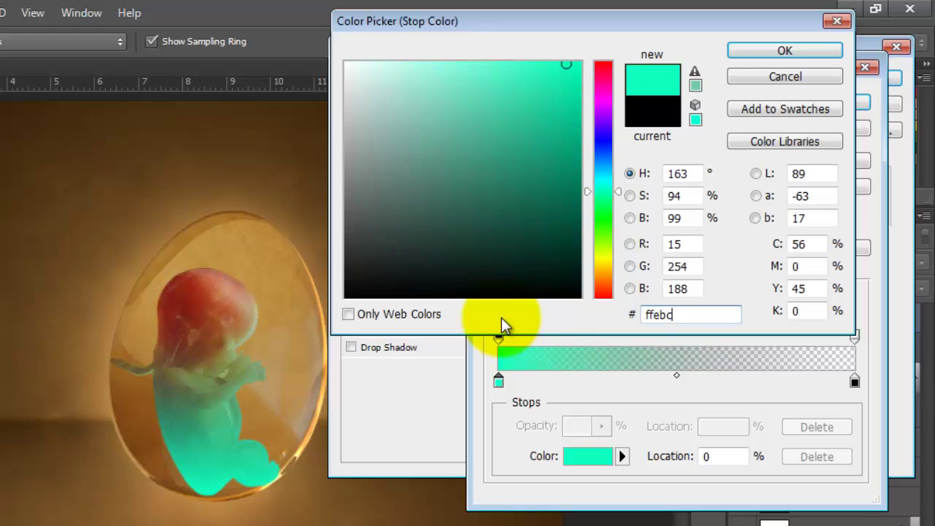
pyautogui.write('6')
pyautogui.press('Return')
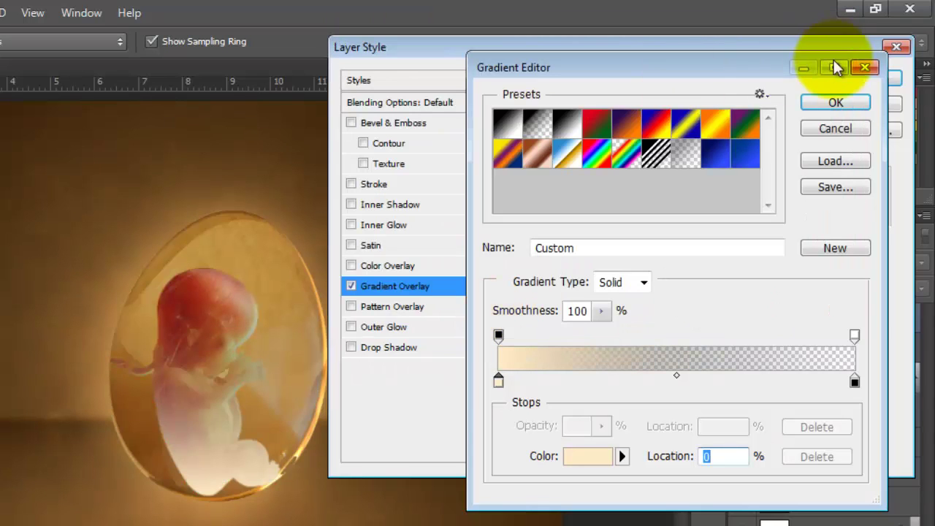
pyautogui.click(835, 100)
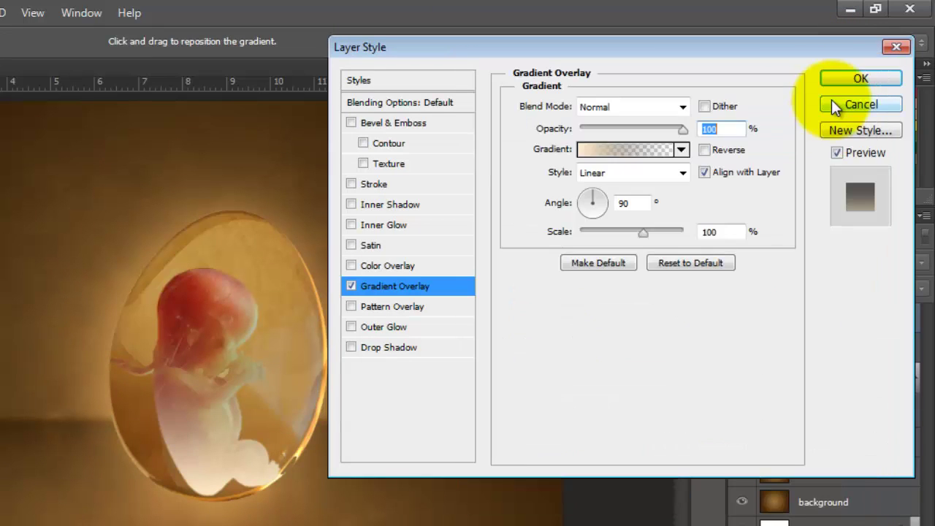
# Set the baby layer's Gradient Overlay to Multiply at 50% opacity, Radial style and a 60° angle, then apply the layer style.
pyautogui.click(682, 108)
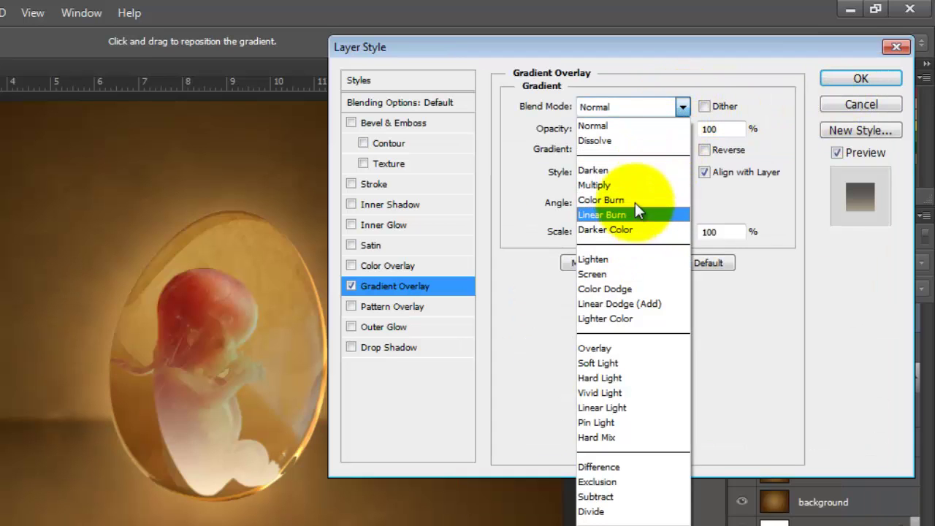
pyautogui.click(635, 182)
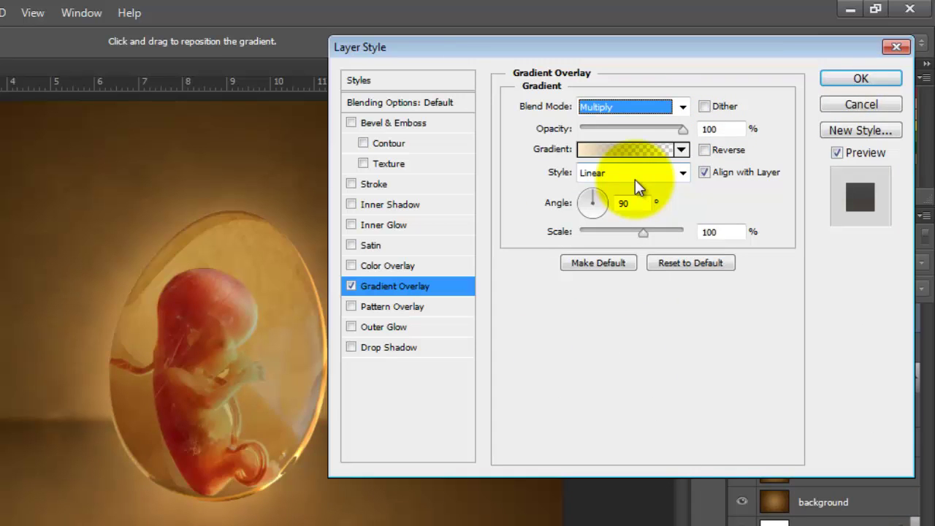
pyautogui.press('Tab')
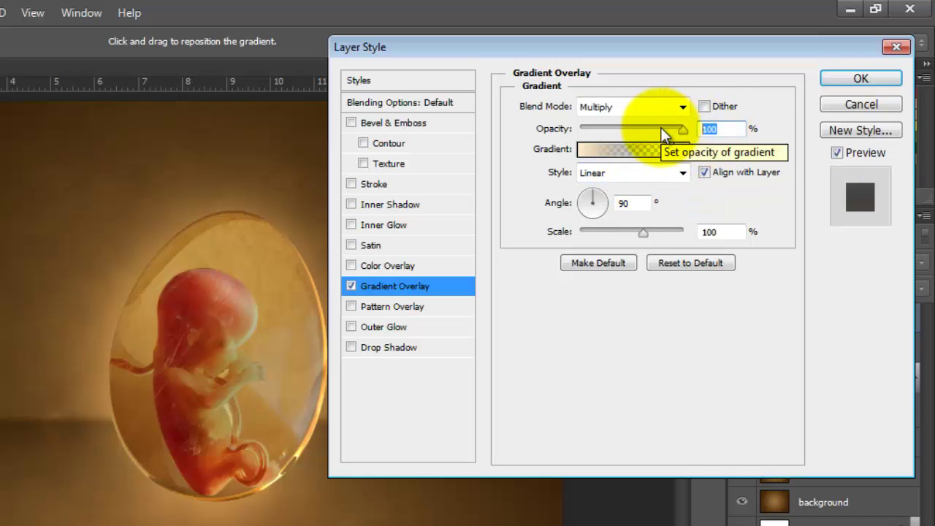
pyautogui.write('50')
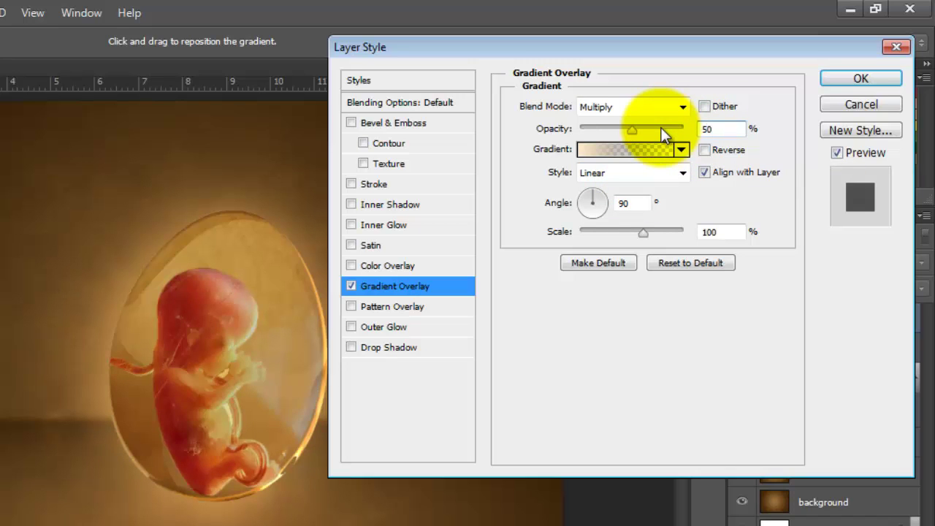
pyautogui.click(682, 172)
pyautogui.click(655, 208)
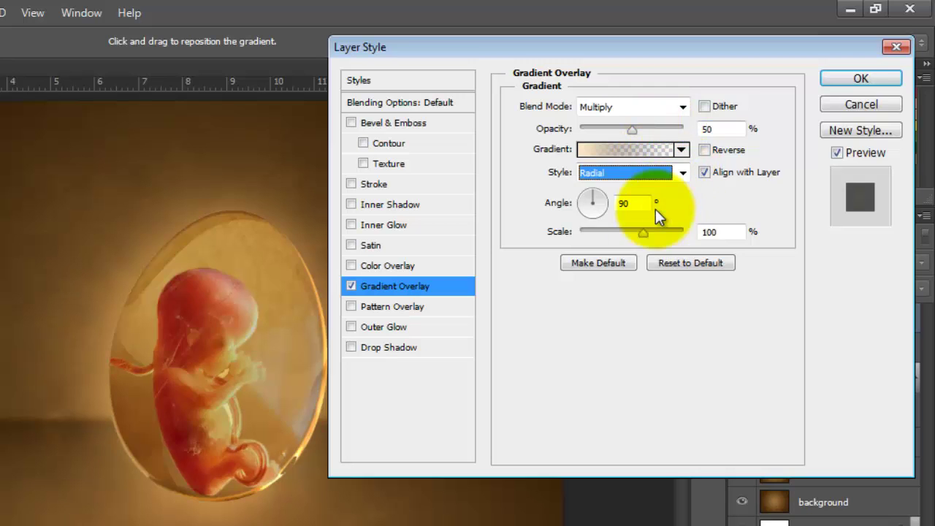
pyautogui.click(625, 203)
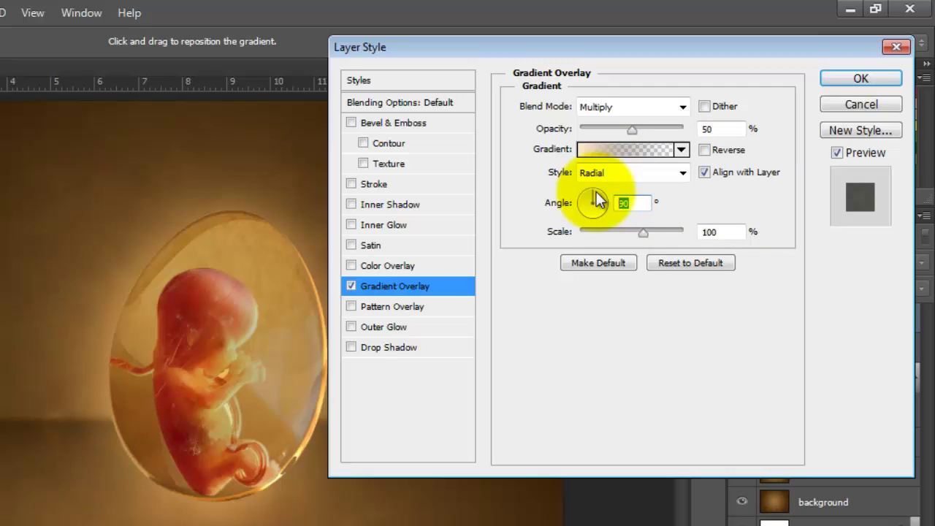
pyautogui.write('60')
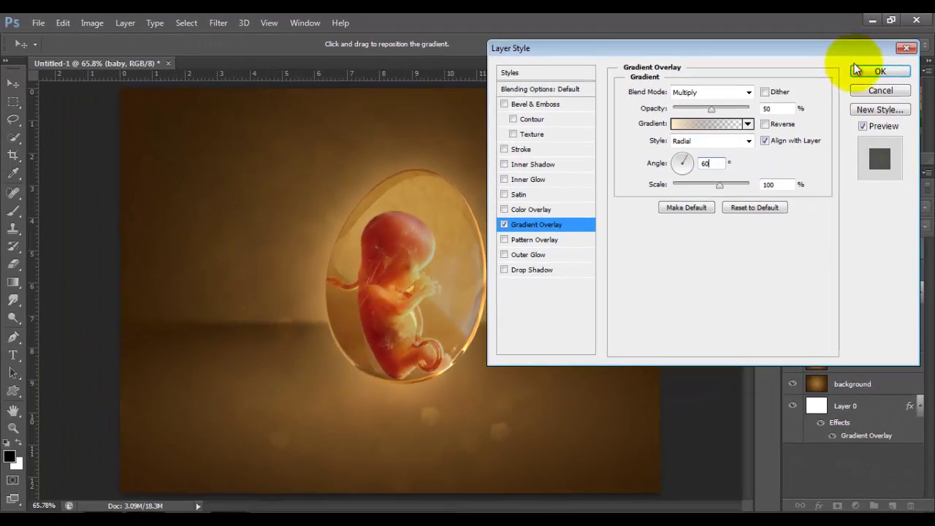
pyautogui.click(859, 71)
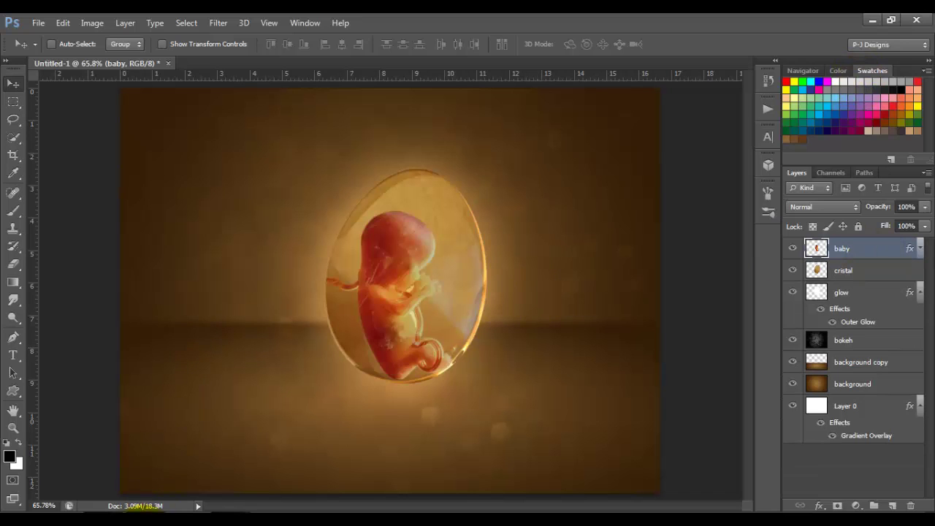
# Place the world image from the tutorial folder over the egg, shifted slightly upward, and rasterize its layer.
pyautogui.click(143, 494)
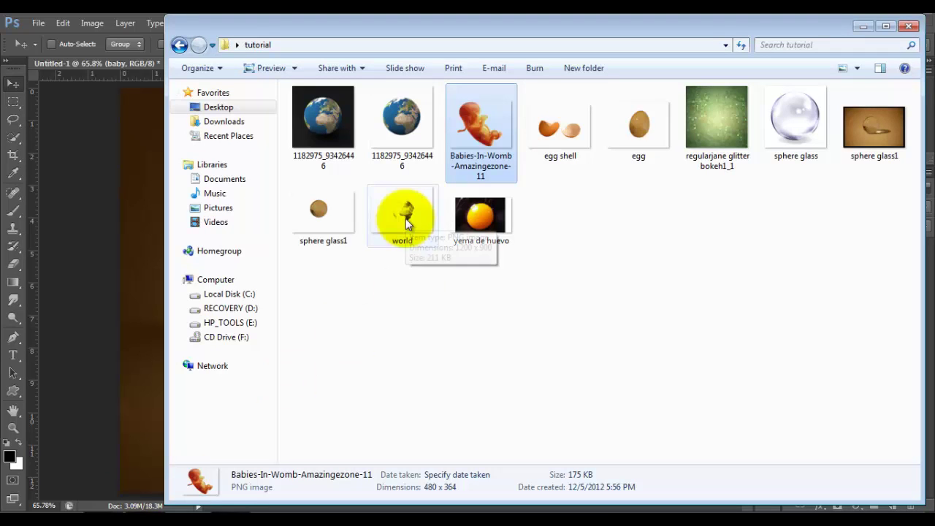
pyautogui.moveTo(402, 206); pyautogui.dragTo(157, 186)
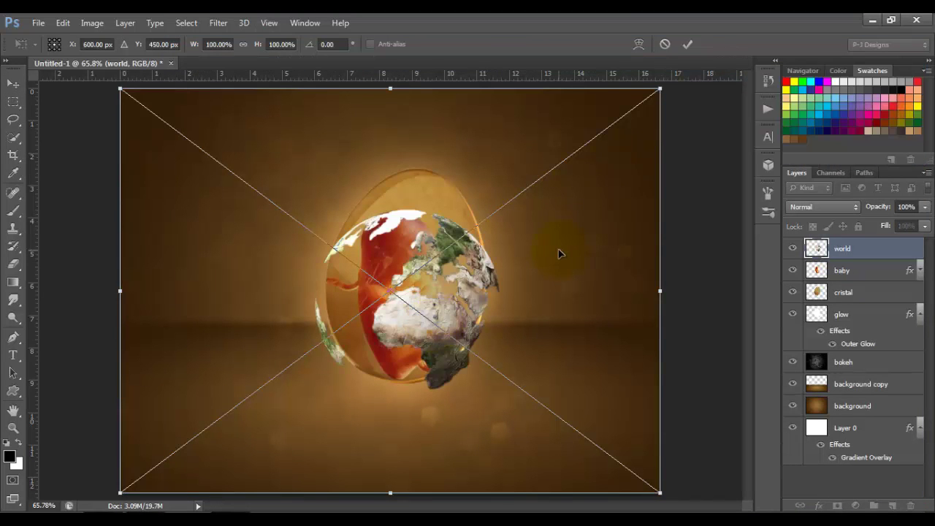
pyautogui.moveTo(558, 252); pyautogui.dragTo(559, 244)
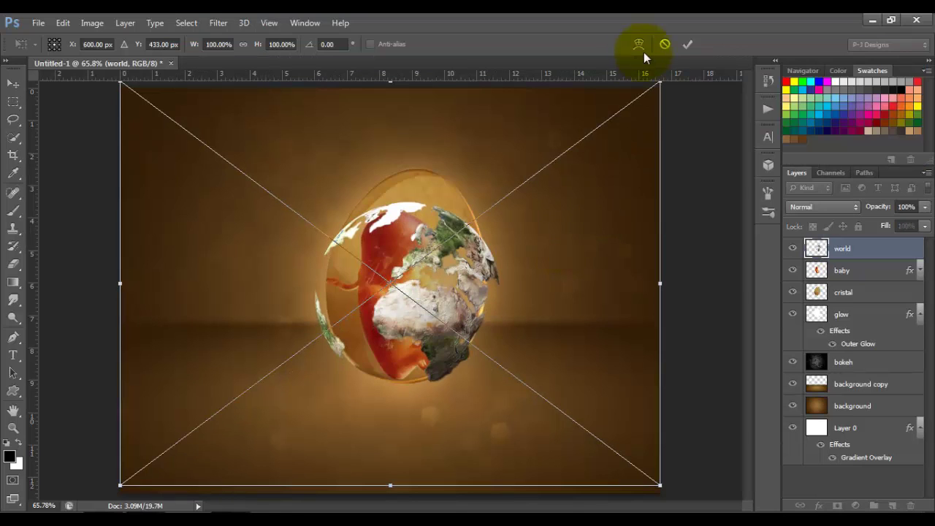
pyautogui.click(687, 45)
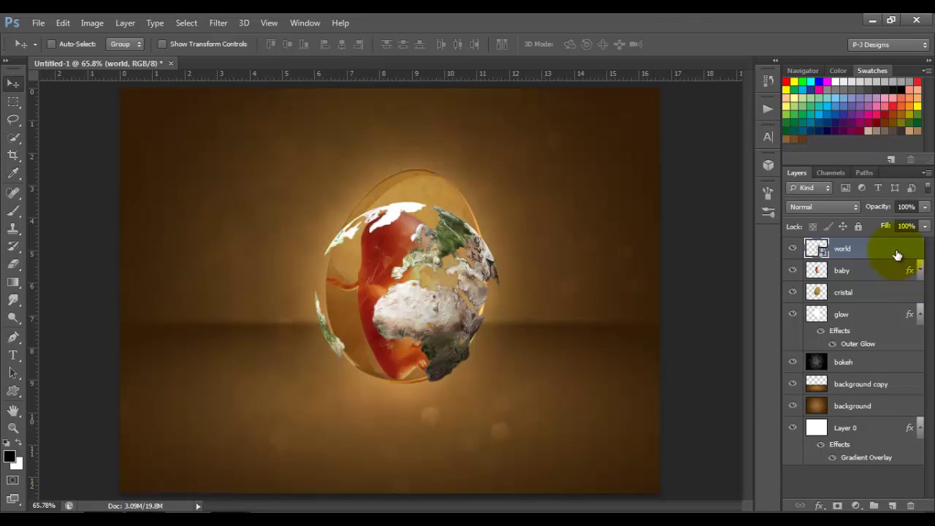
pyautogui.rightClick(897, 254)
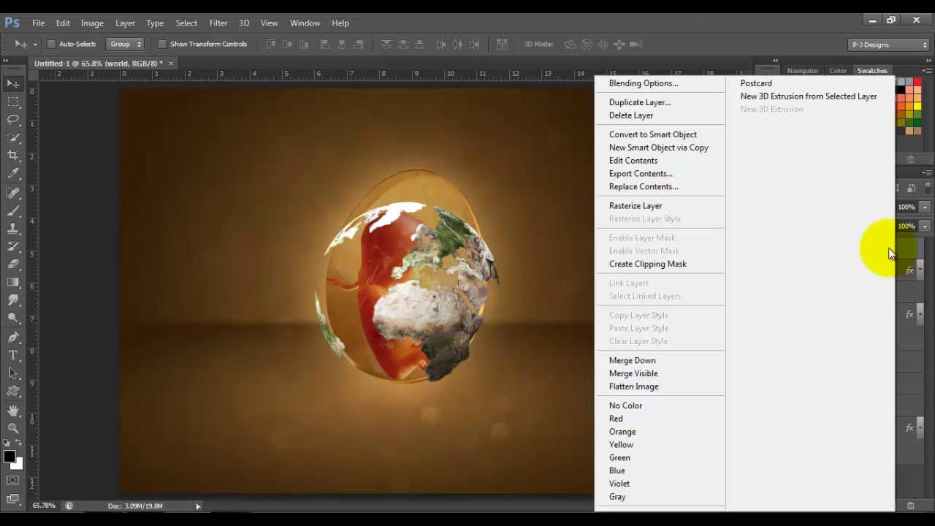
pyautogui.click(715, 206)
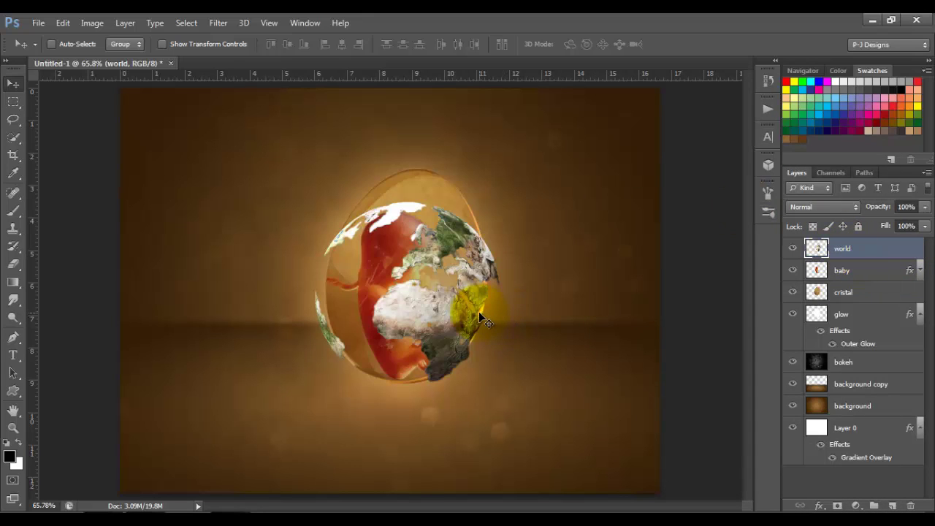
# Scale the world layer to about 90% width and 114% height so the globe covers the whole egg.
pyautogui.hotkey('ctrl', 't')
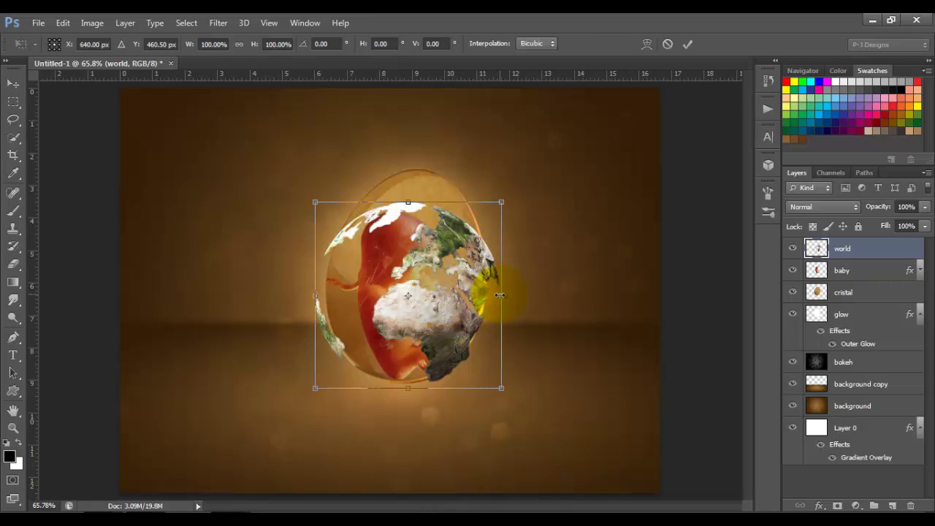
pyautogui.click(237, 42)
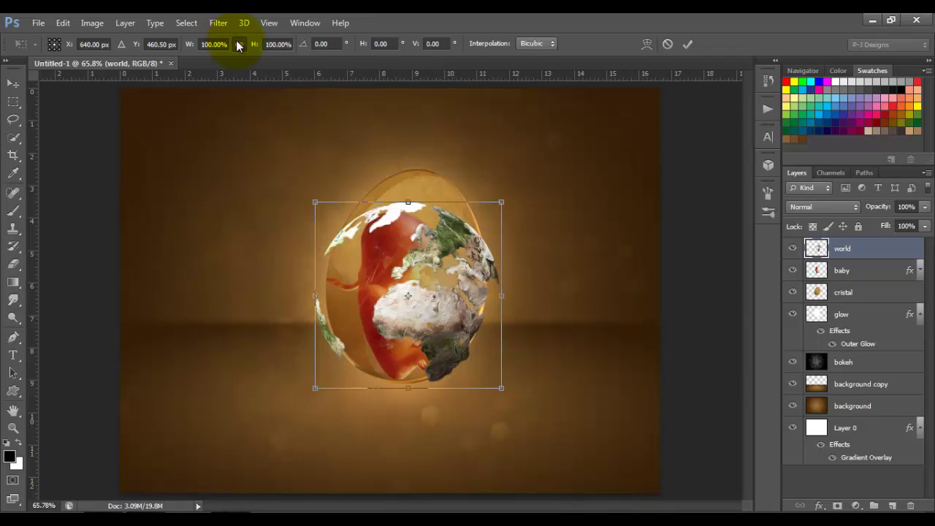
pyautogui.moveTo(315, 388); pyautogui.dragTo(321, 380)
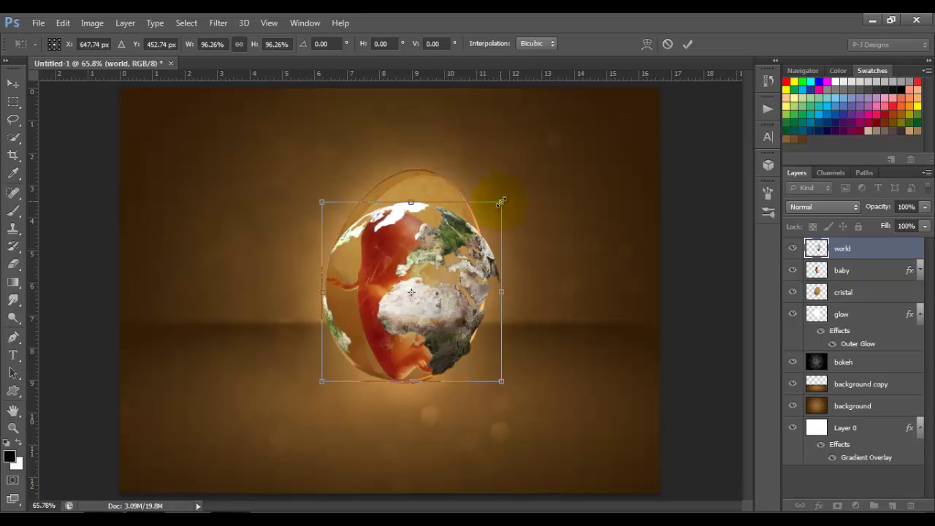
pyautogui.moveTo(500, 202); pyautogui.dragTo(490, 212)
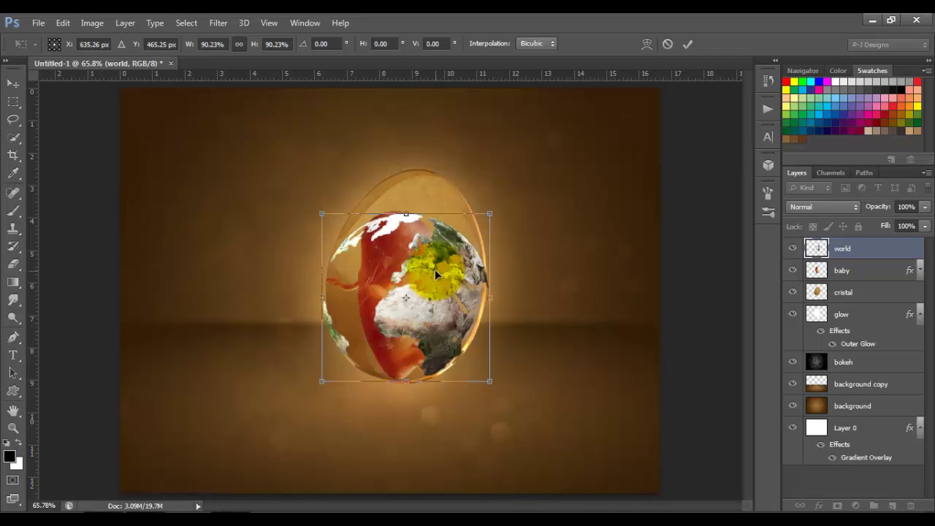
pyautogui.moveTo(406, 214); pyautogui.dragTo(407, 163)
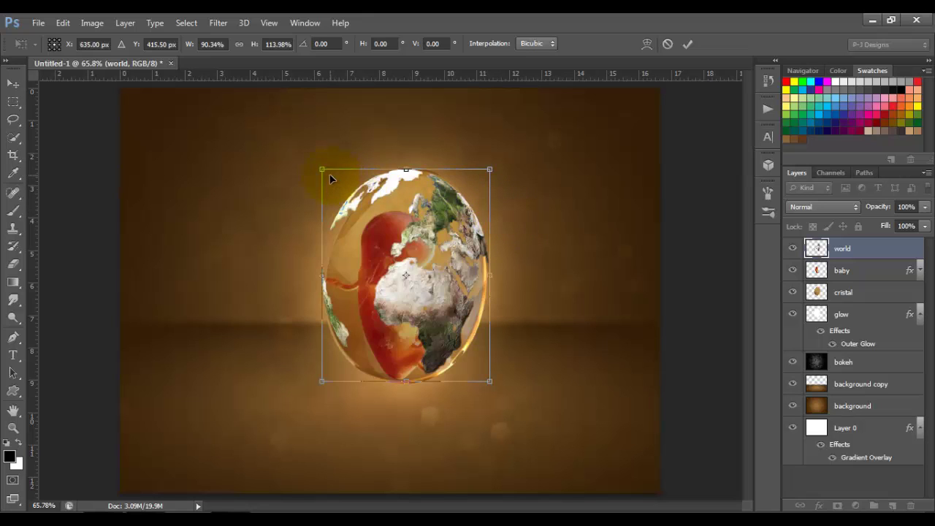
# Warp the corners of the world layer so the continents follow the egg's outline, and apply the transformation.
pyautogui.rightClick(363, 202)
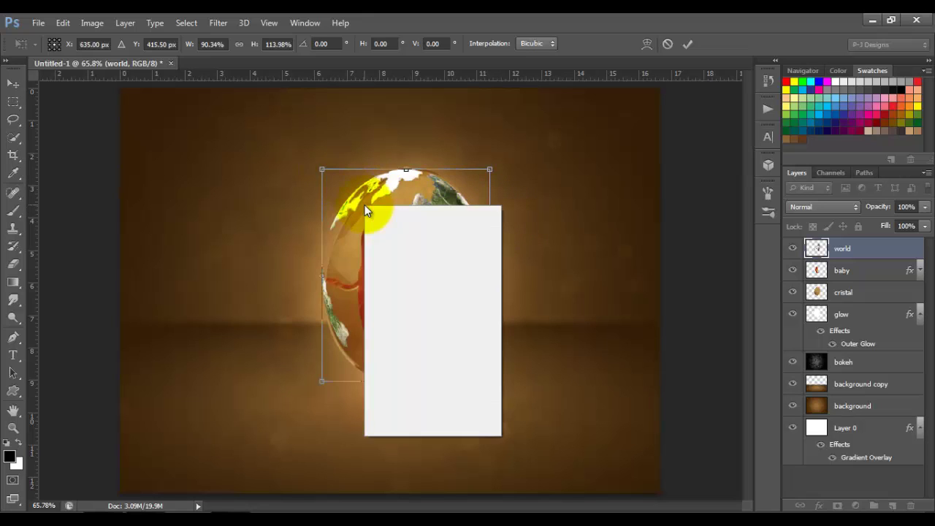
pyautogui.click(410, 312)
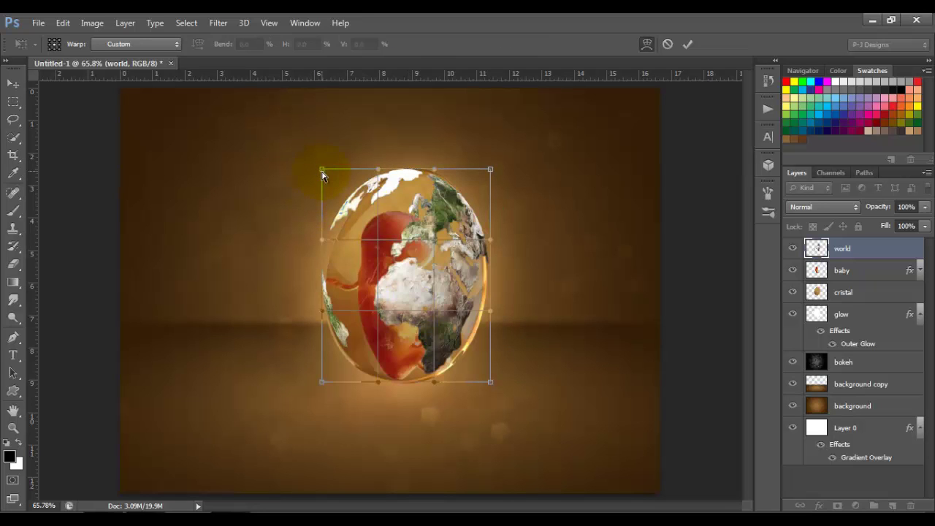
pyautogui.moveTo(323, 170); pyautogui.dragTo(353, 172)
pyautogui.moveTo(437, 173); pyautogui.dragTo(491, 171)
pyautogui.moveTo(490, 382); pyautogui.dragTo(488, 377)
pyautogui.moveTo(322, 381); pyautogui.dragTo(327, 382)
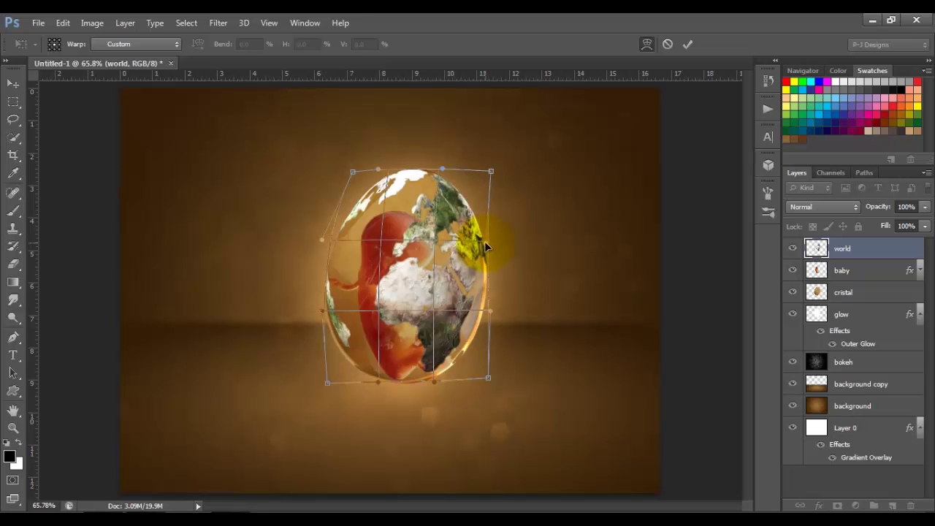
pyautogui.click(688, 44)
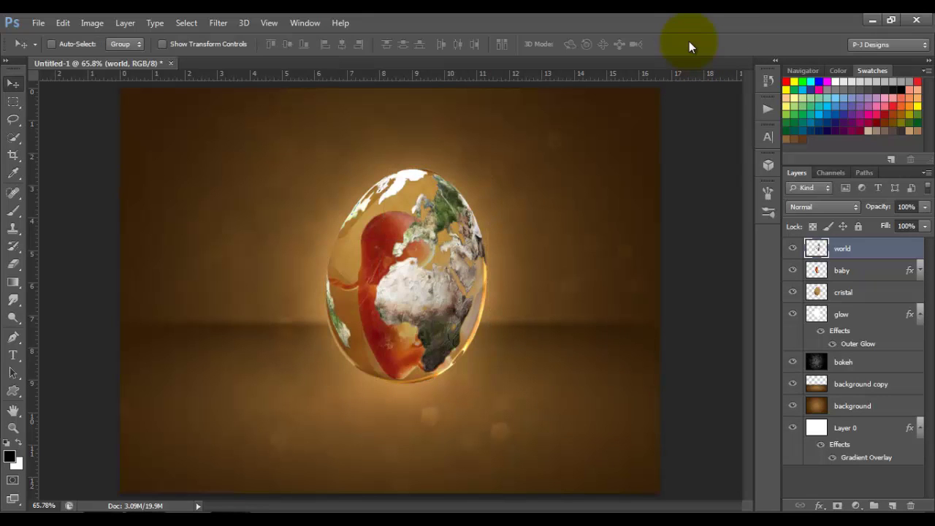
# Set the world layer's blend mode to Screen and add a layer mask to it.
pyautogui.click(849, 207)
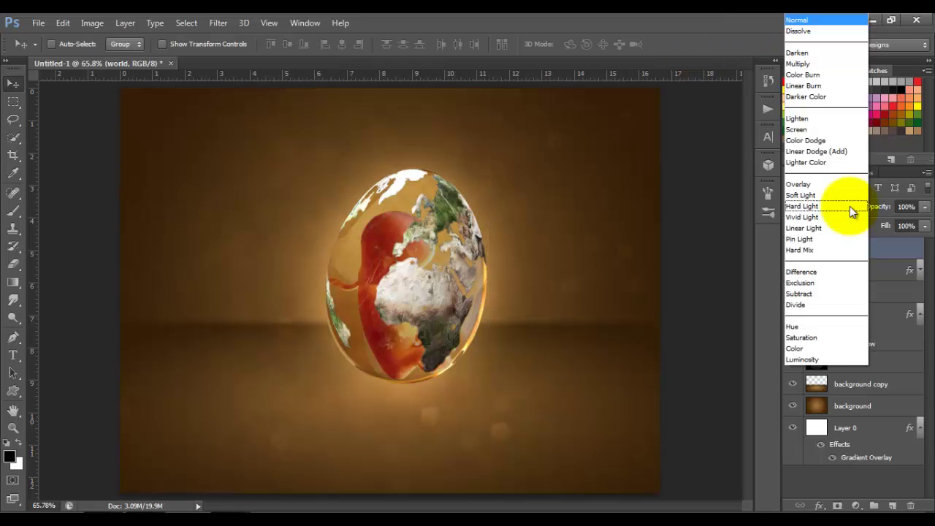
pyautogui.click(824, 130)
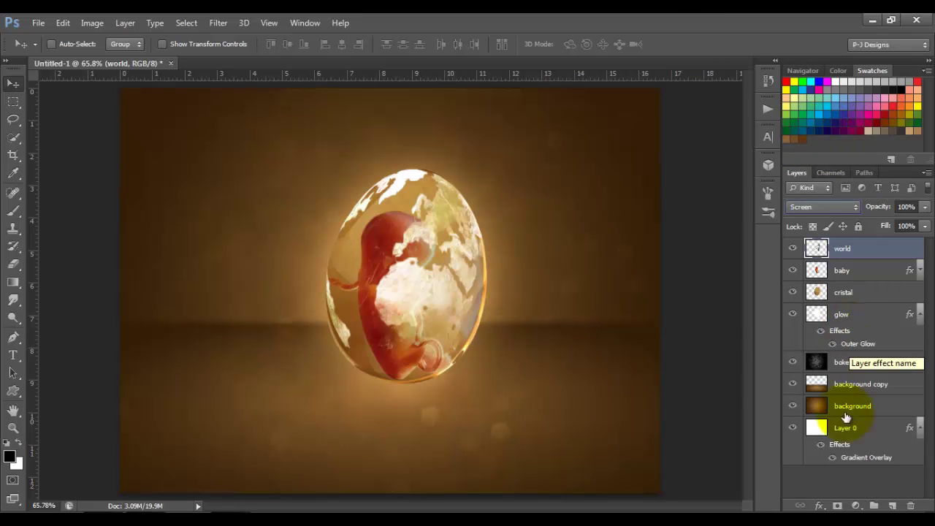
pyautogui.click(837, 506)
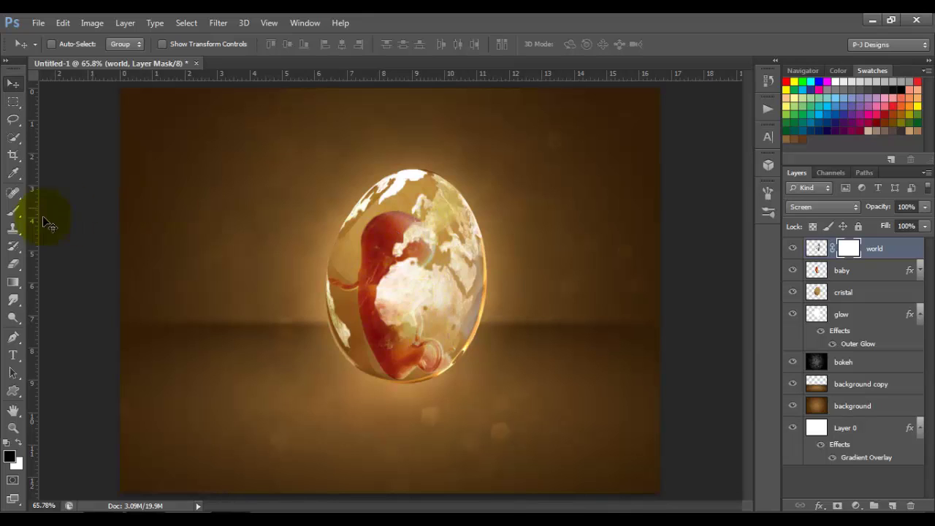
# Paint black on the world layer's mask with a brush at 48% opacity to fade the continents over the baby.
pyautogui.click(12, 214)
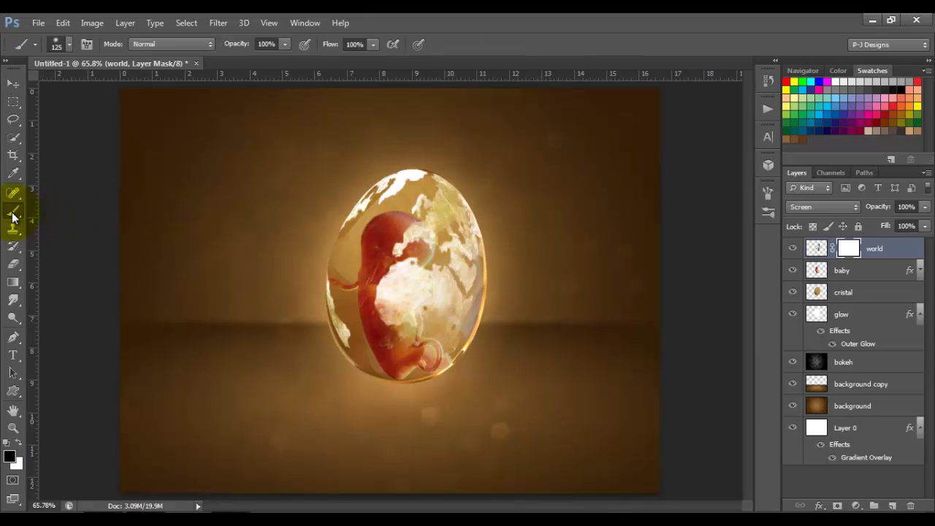
pyautogui.click(286, 43)
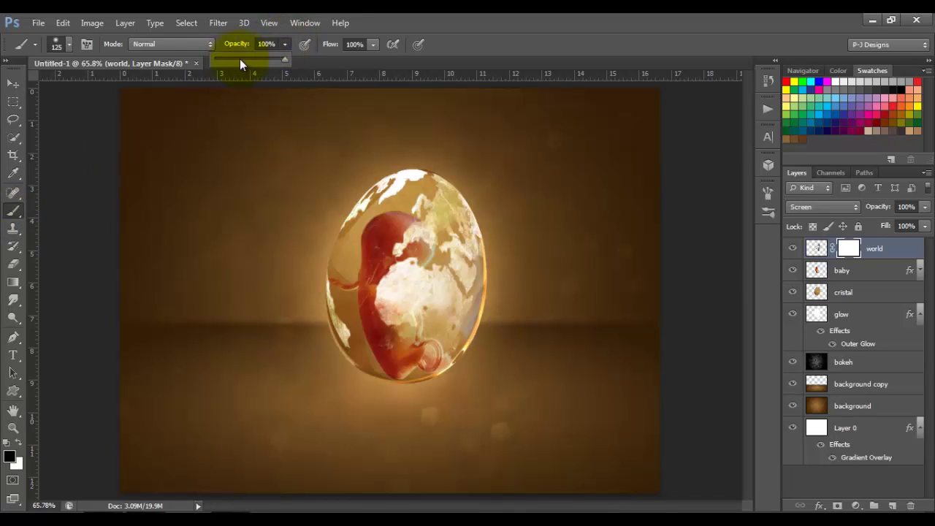
pyautogui.click(286, 45)
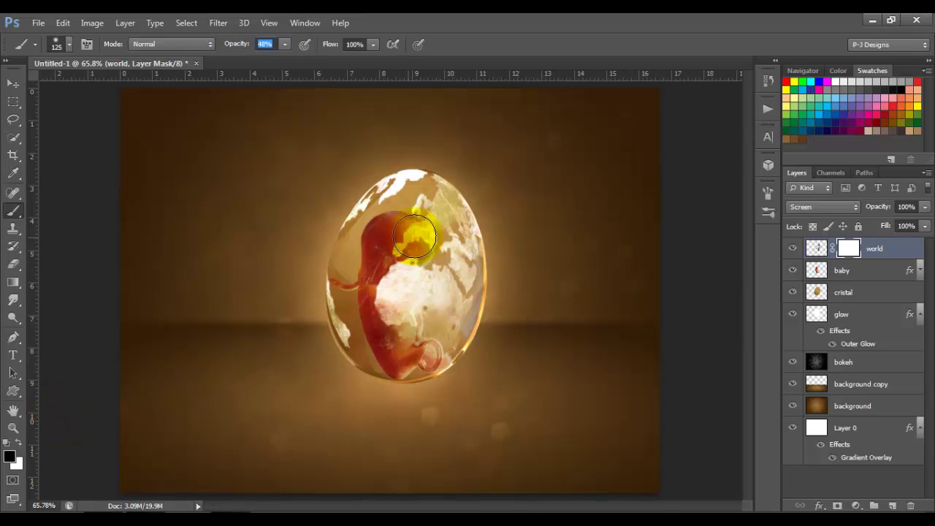
pyautogui.moveTo(406, 291)
pyautogui.mouseDown()
pyautogui.moveTo(402, 339)
pyautogui.moveTo(393, 320)
pyautogui.moveTo(400, 308)
pyautogui.moveTo(416, 349)
pyautogui.moveTo(389, 316)
pyautogui.moveTo(400, 281)
pyautogui.moveTo(433, 368)
pyautogui.moveTo(411, 241)
pyautogui.mouseUp()
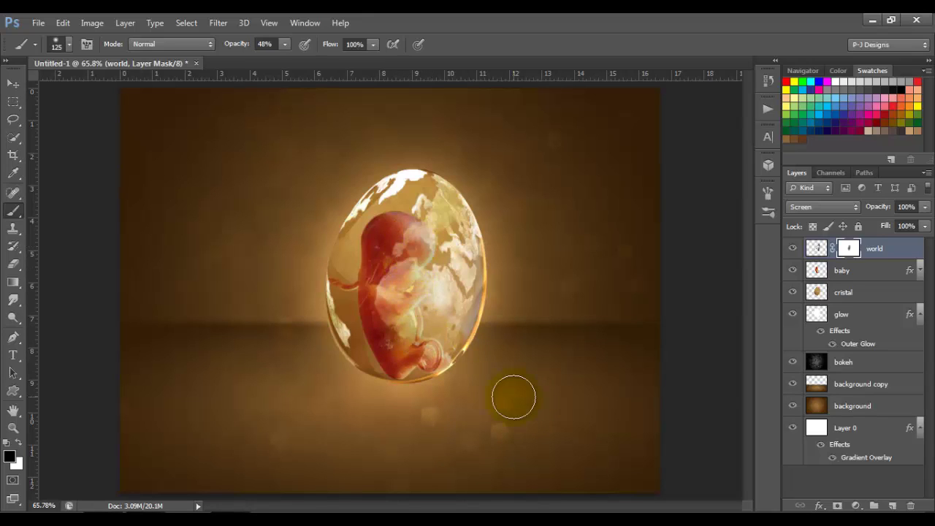
# Rename the world layer to global.
pyautogui.doubleClick(874, 250)
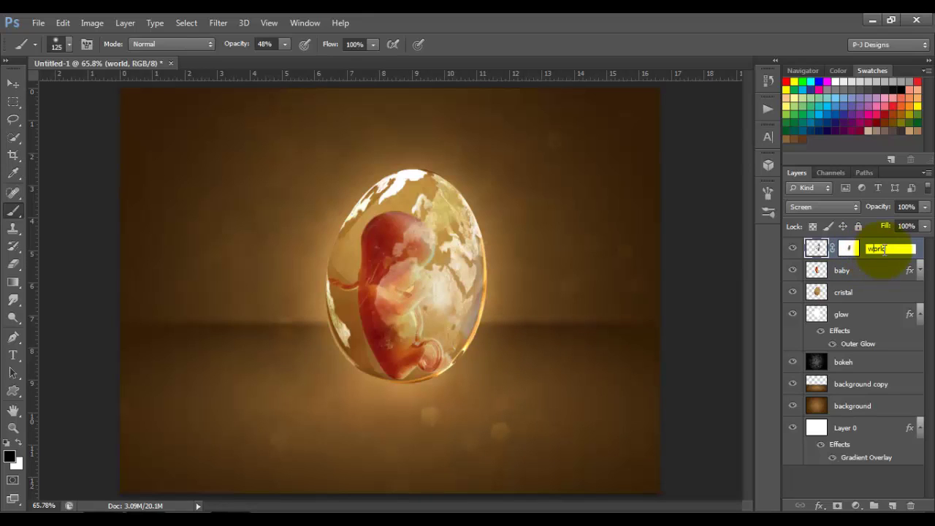
pyautogui.hotkey('ctrl', 'a')
pyautogui.write('gl')
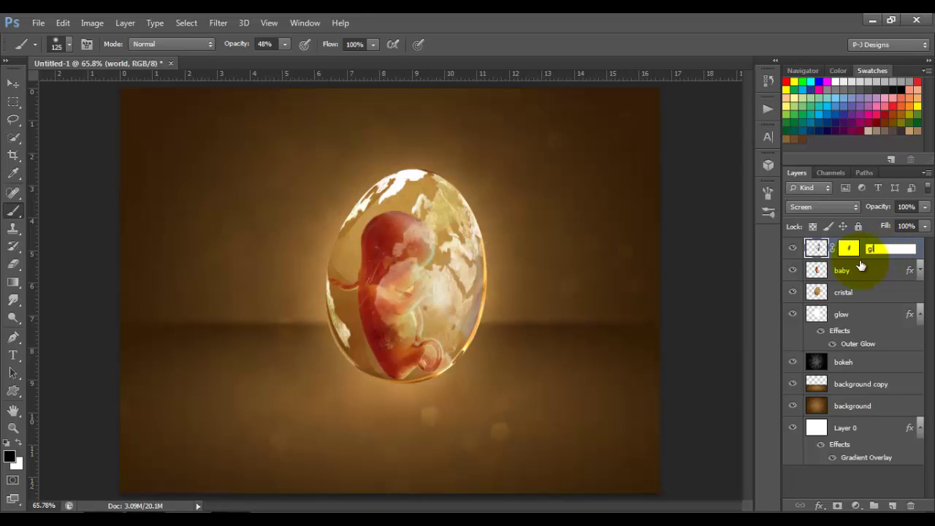
pyautogui.press('Return')
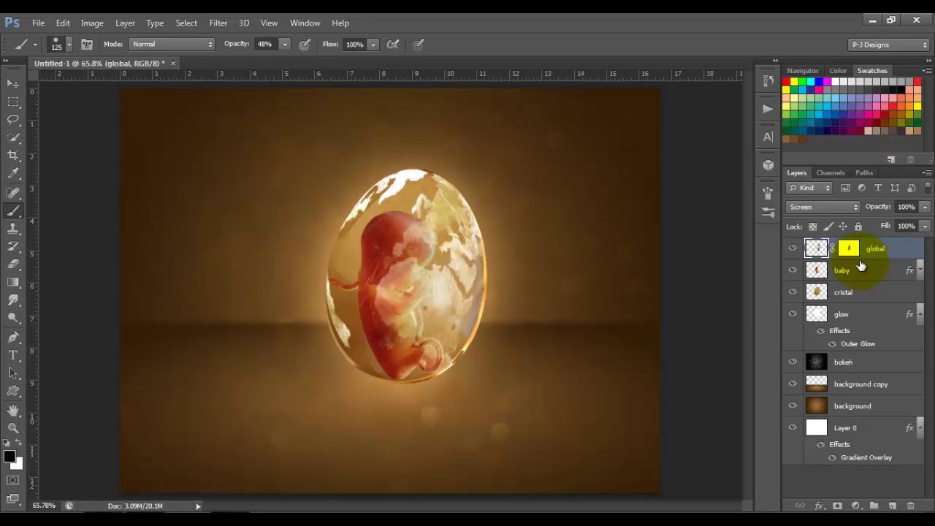
# Duplicate the global layer and set the copy's blend mode to Soft Light.
pyautogui.hotkey('ctrl', 'j')
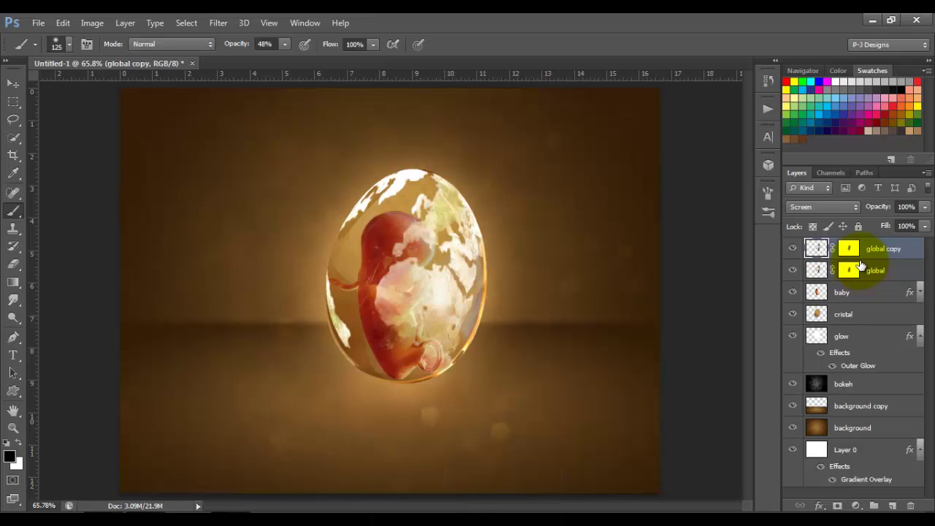
pyautogui.click(849, 206)
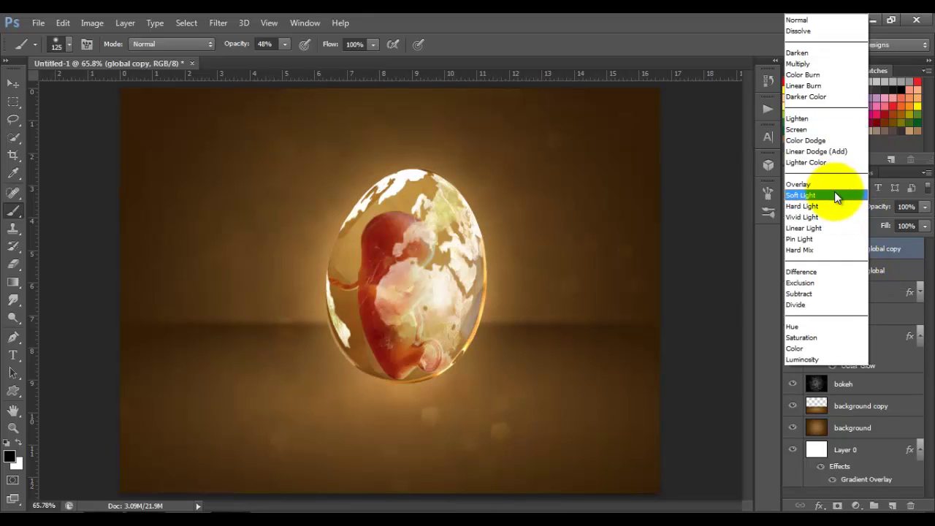
pyautogui.click(834, 195)
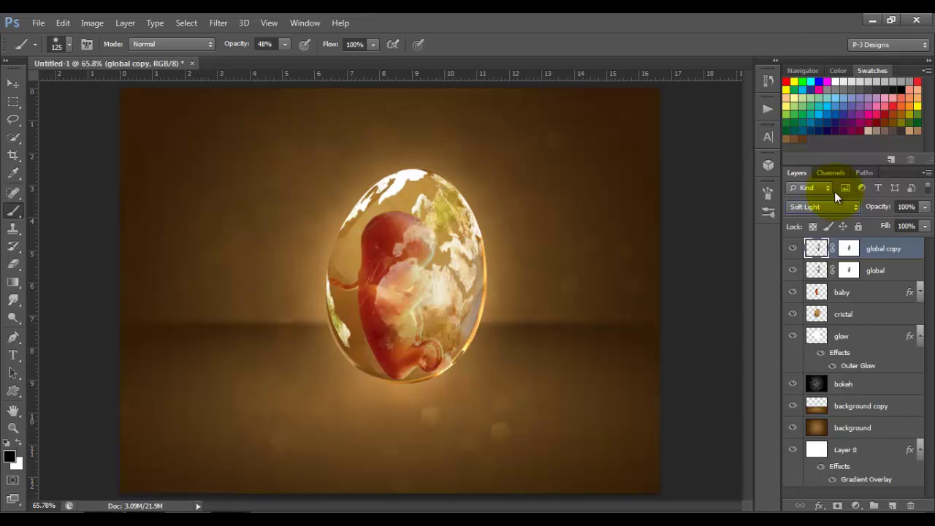
# Duplicate the Soft Light global copy and reduce the new layer's fill to 0%.
pyautogui.hotkey('ctrl', 'j')
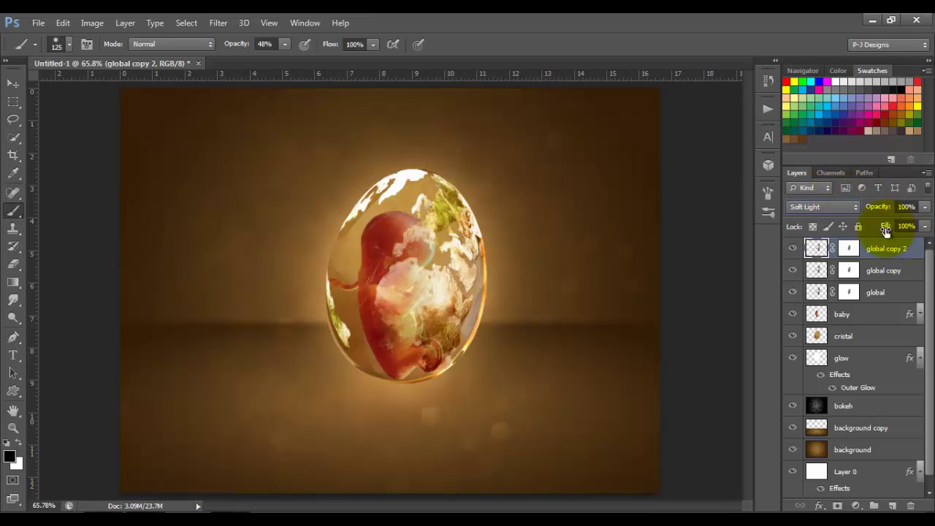
pyautogui.click(925, 227)
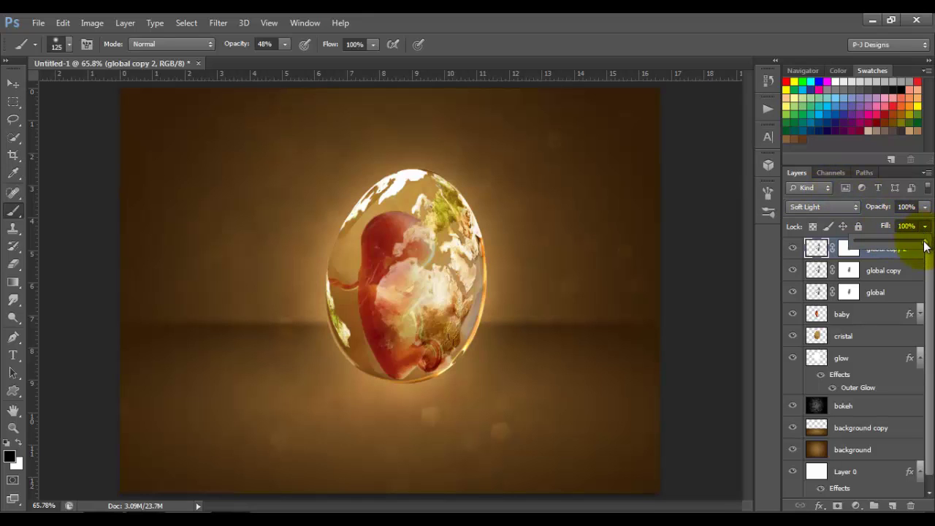
pyautogui.moveTo(925, 246); pyautogui.dragTo(814, 246)
pyautogui.click(906, 260)
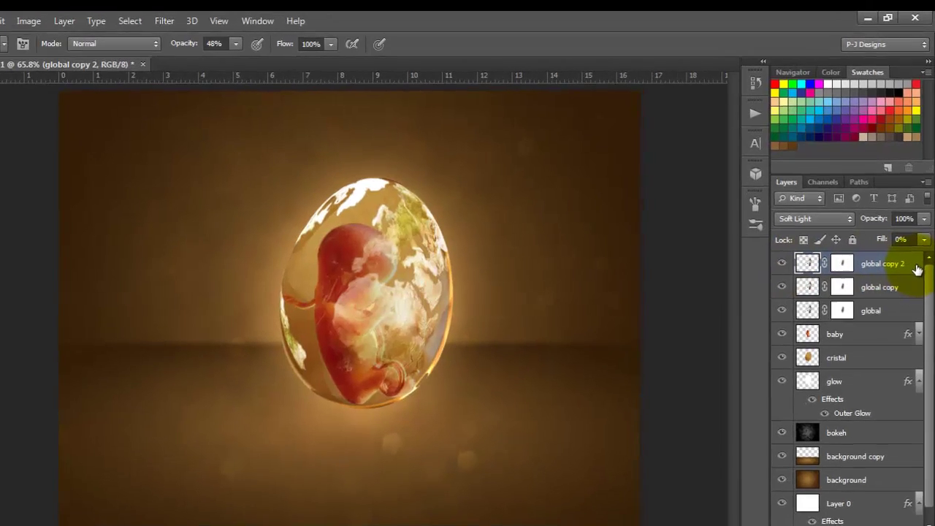
# Add a Bevel & Emboss effect to the topmost global copy with its size set to 0 px.
pyautogui.doubleClick(913, 252)
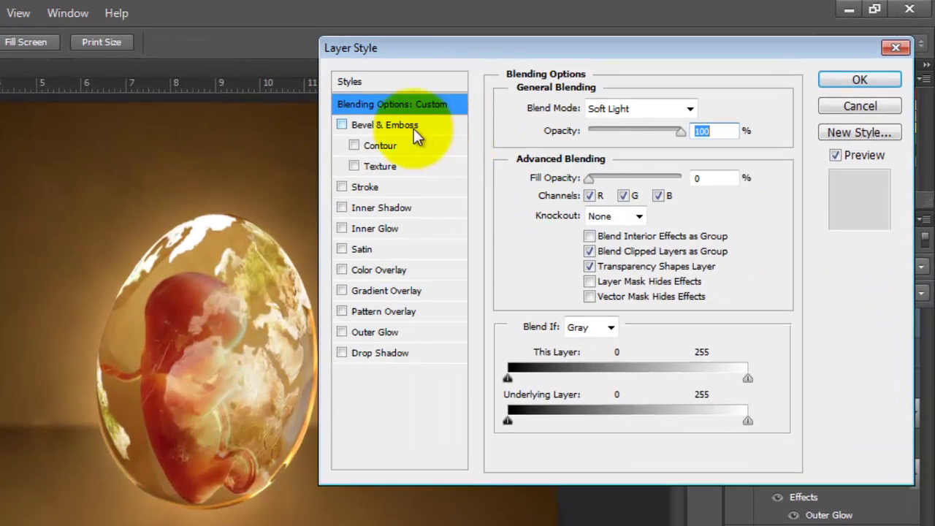
pyautogui.click(407, 125)
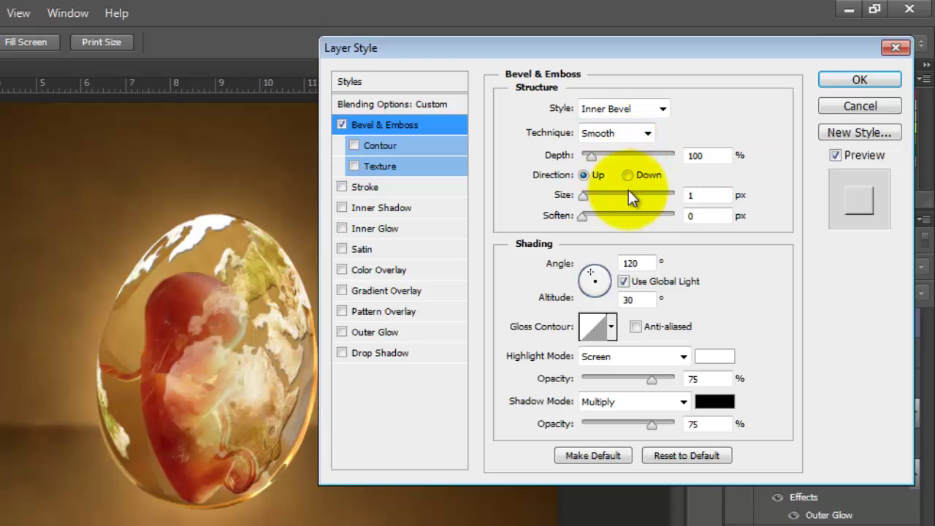
pyautogui.doubleClick(707, 195)
pyautogui.write('0')
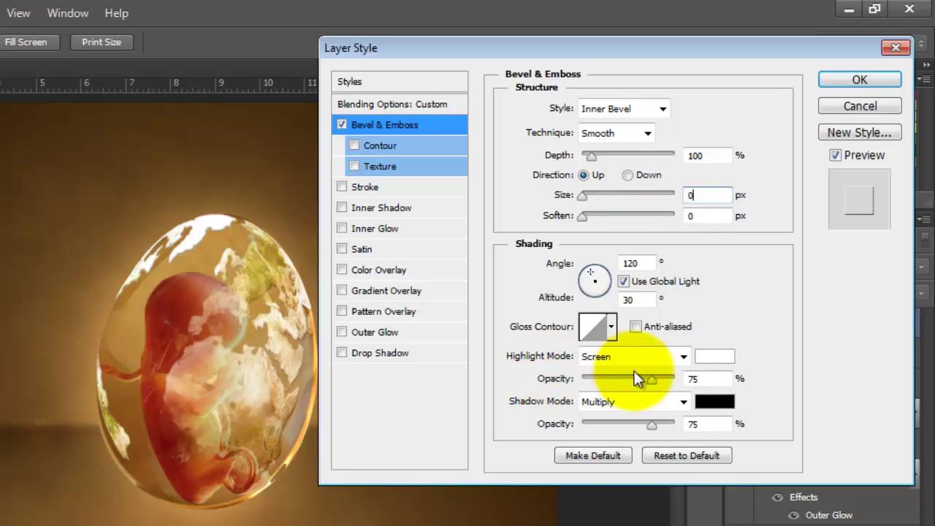
# Set the bevel's highlight mode to Linear Dodge (Add) at 50% opacity.
pyautogui.click(685, 356)
pyautogui.click(652, 191)
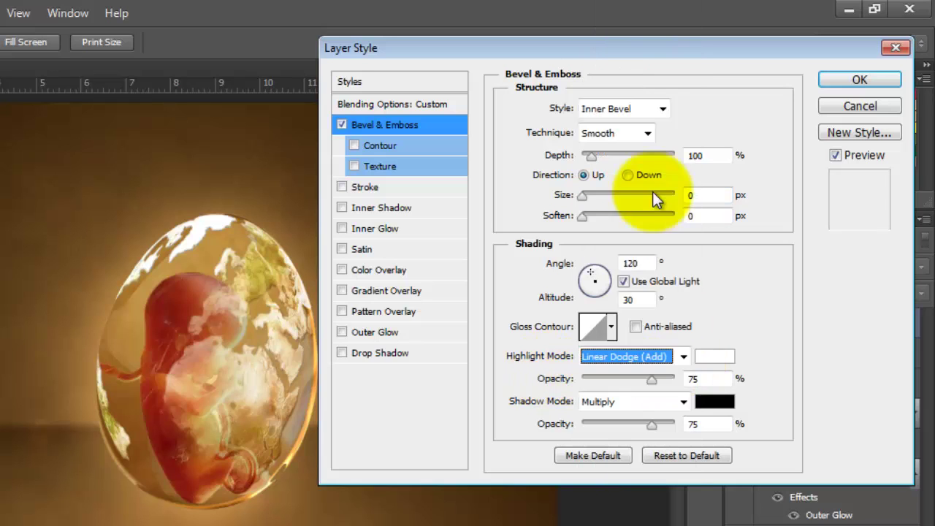
pyautogui.doubleClick(692, 378)
pyautogui.write('50')
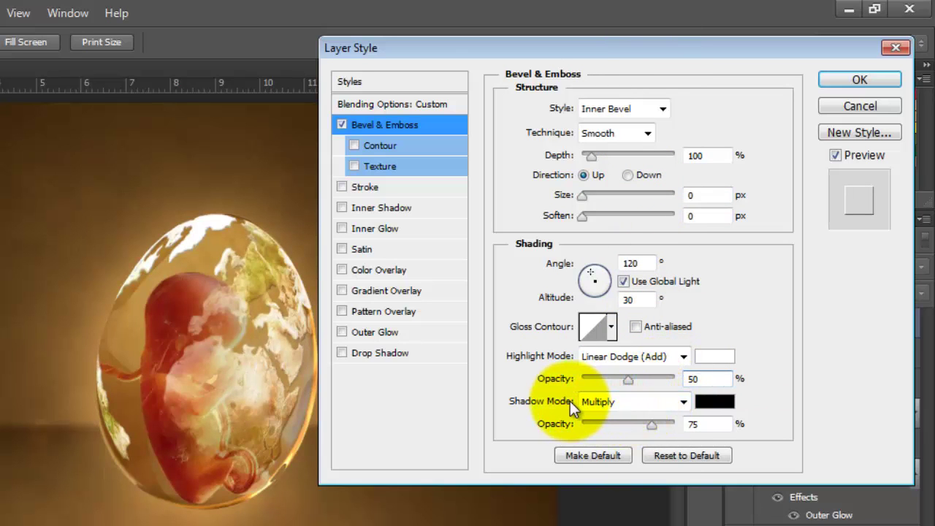
# Set the bevel's shadow mode to Overlay at 50% opacity, apply the layer style and collapse the layer's effects list.
pyautogui.click(683, 402)
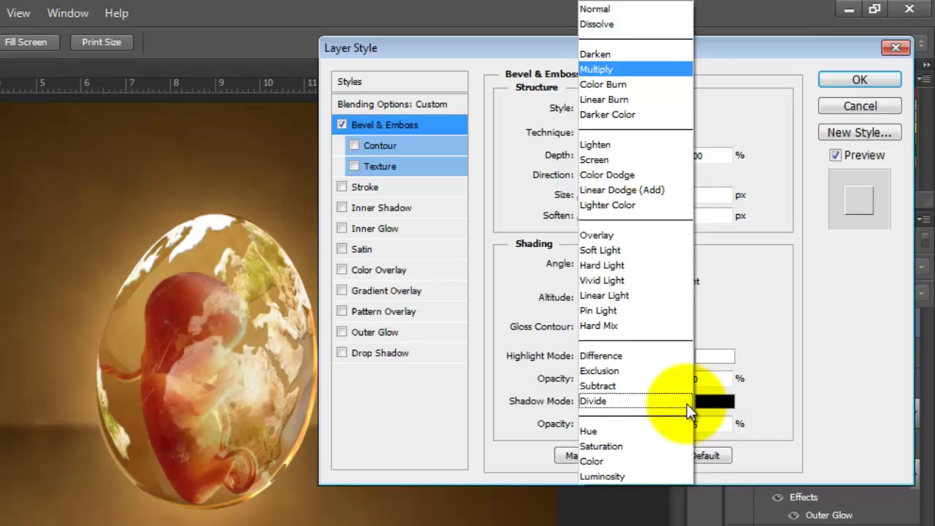
pyautogui.click(636, 236)
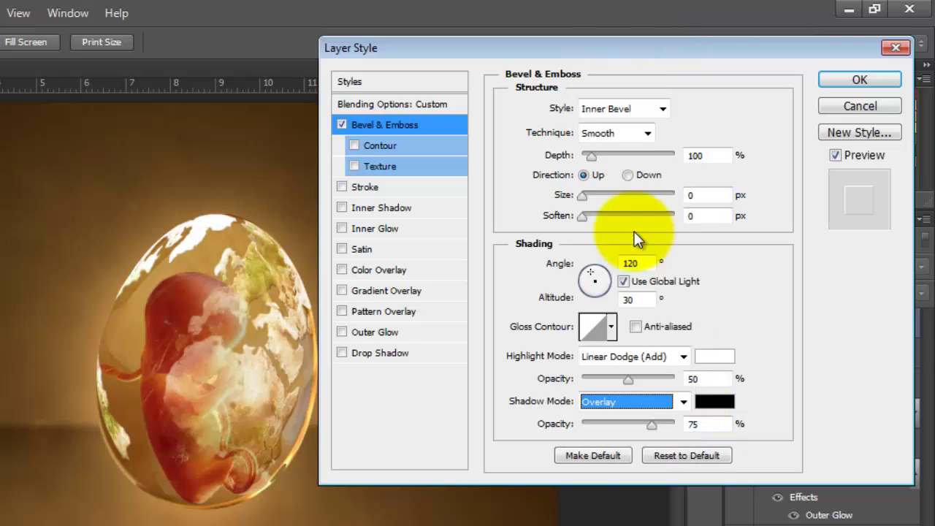
pyautogui.moveTo(694, 424); pyautogui.dragTo(671, 423)
pyautogui.write('50')
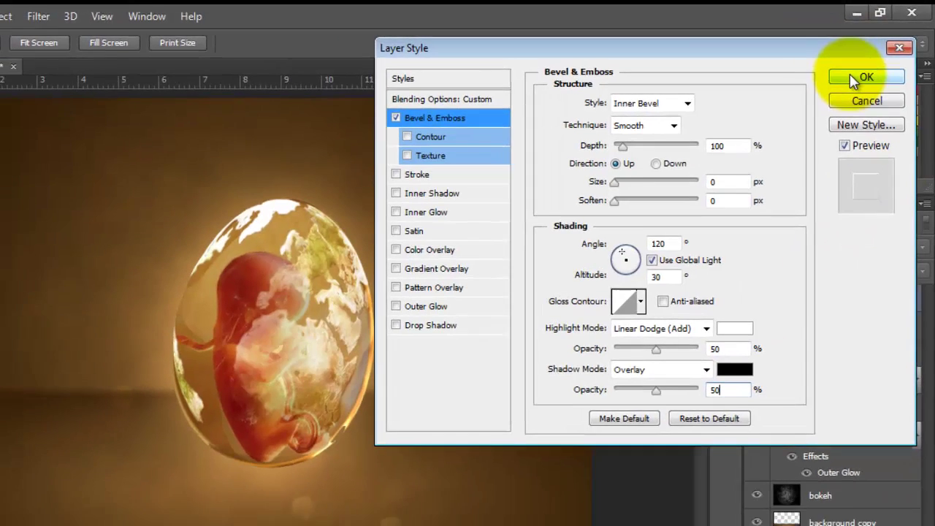
pyautogui.click(841, 77)
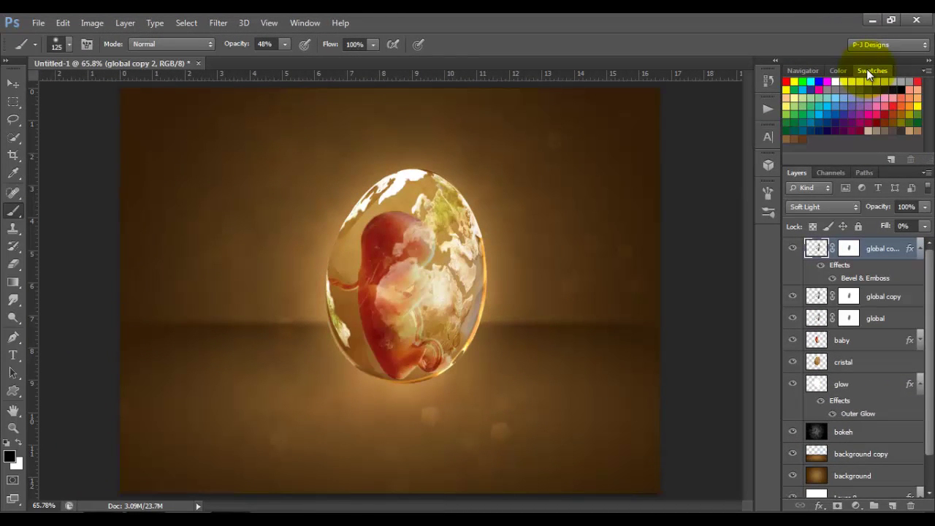
pyautogui.click(920, 249)
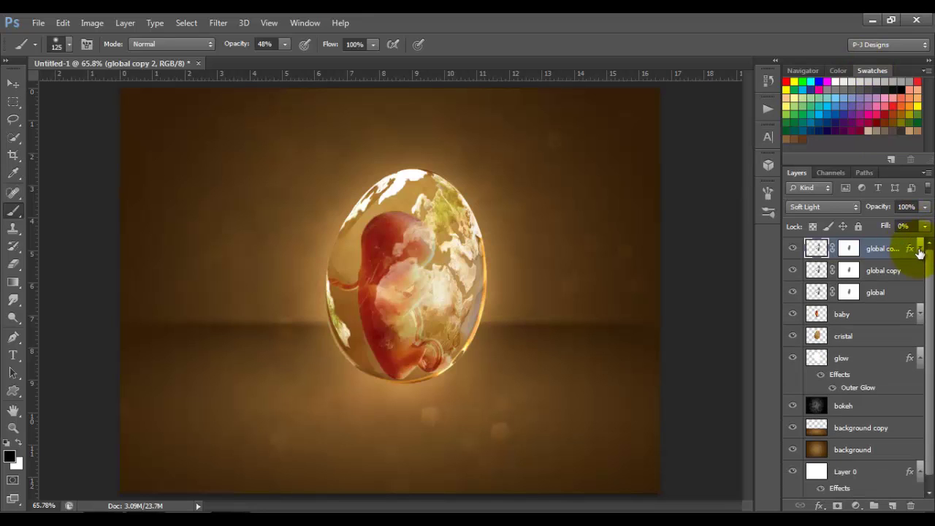
# Duplicate the original global layer, flip the copy horizontally, and rotate it about 15° over the egg.
pyautogui.click(887, 296)
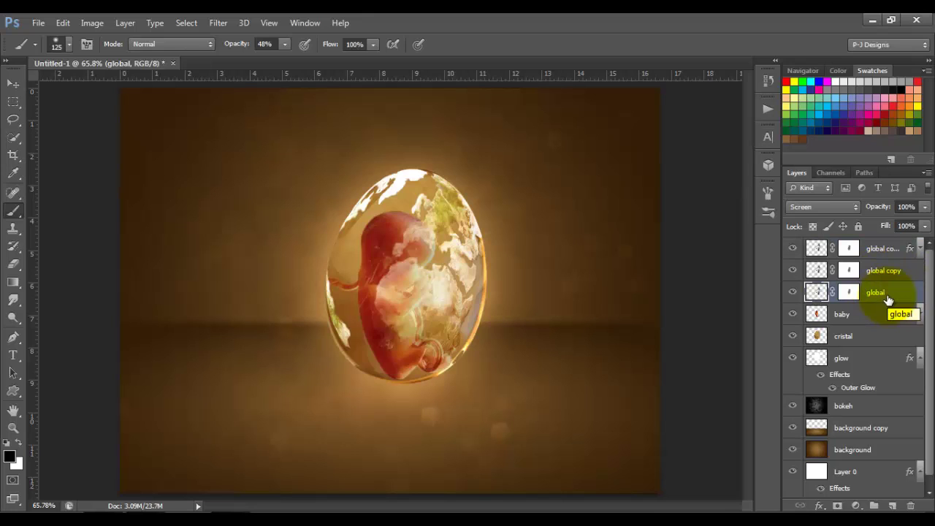
pyautogui.hotkey('ctrl', 'j')
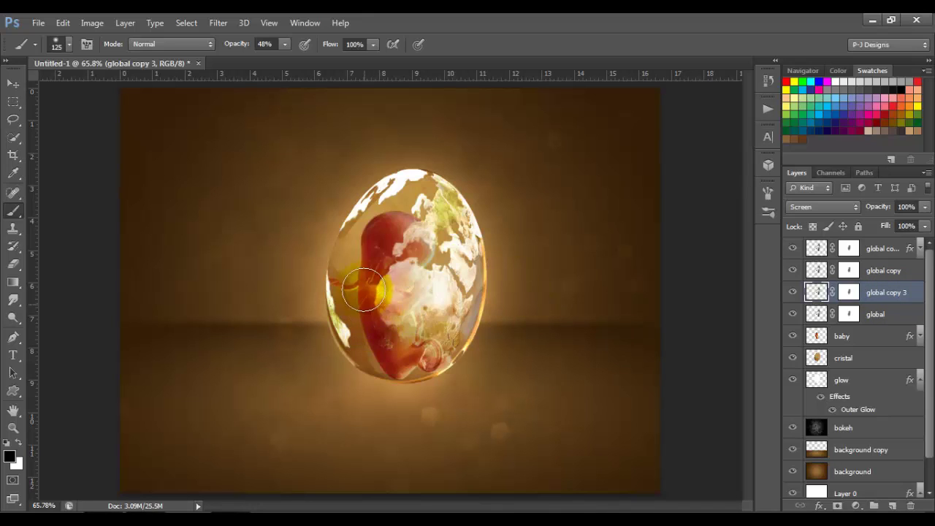
pyautogui.moveTo(354, 263)
pyautogui.mouseDown()
pyautogui.moveTo(367, 235)
pyautogui.moveTo(348, 260)
pyautogui.mouseUp()
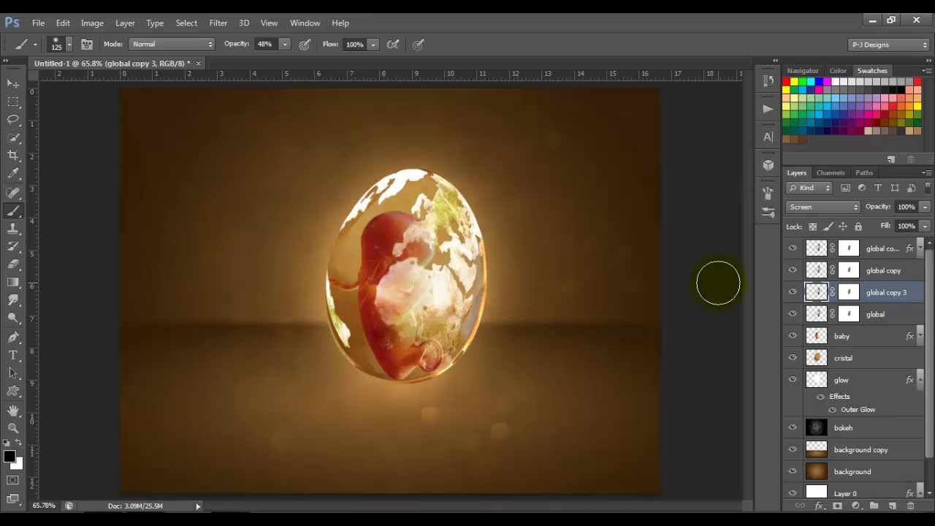
pyautogui.hotkey('ctrl', 't')
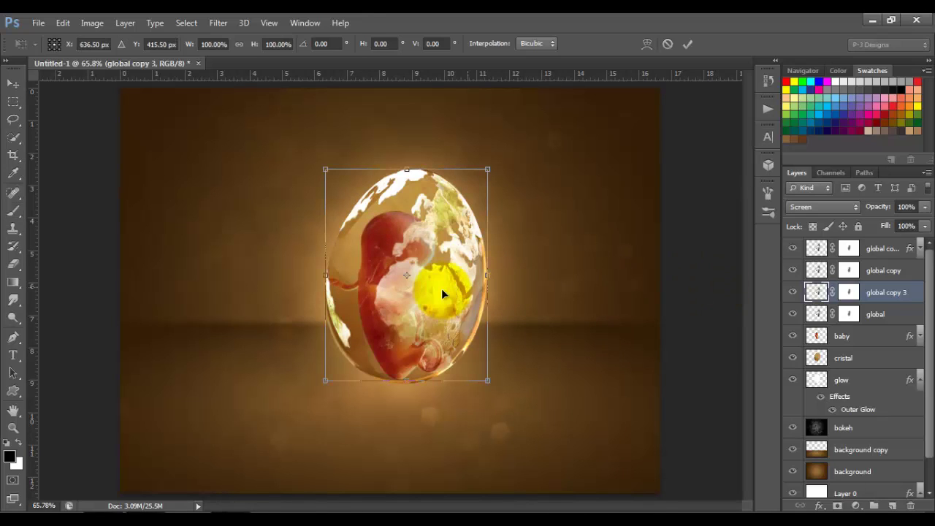
pyautogui.rightClick(441, 288)
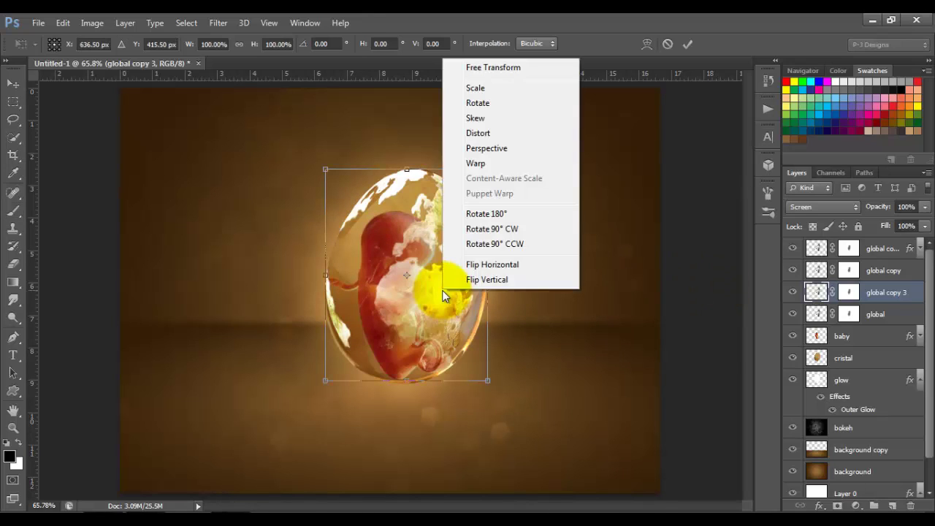
pyautogui.click(485, 267)
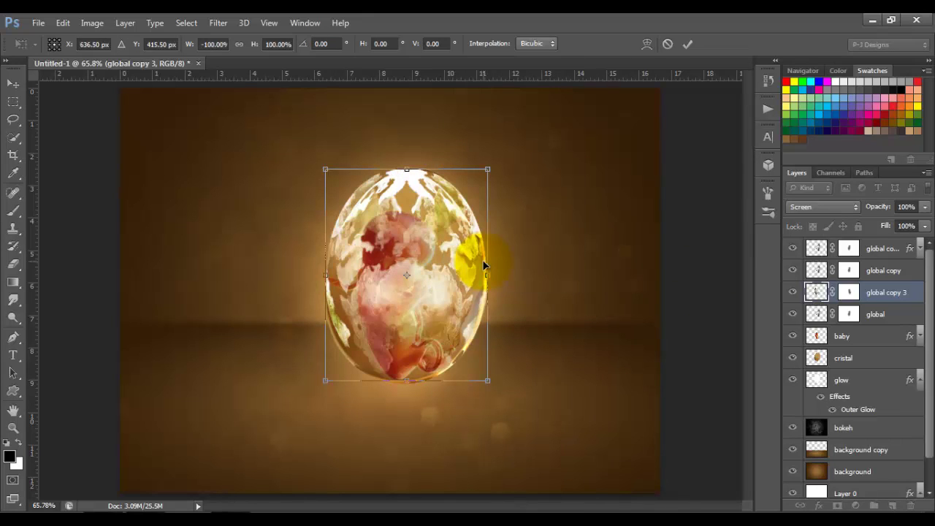
pyautogui.moveTo(507, 274); pyautogui.dragTo(470, 292)
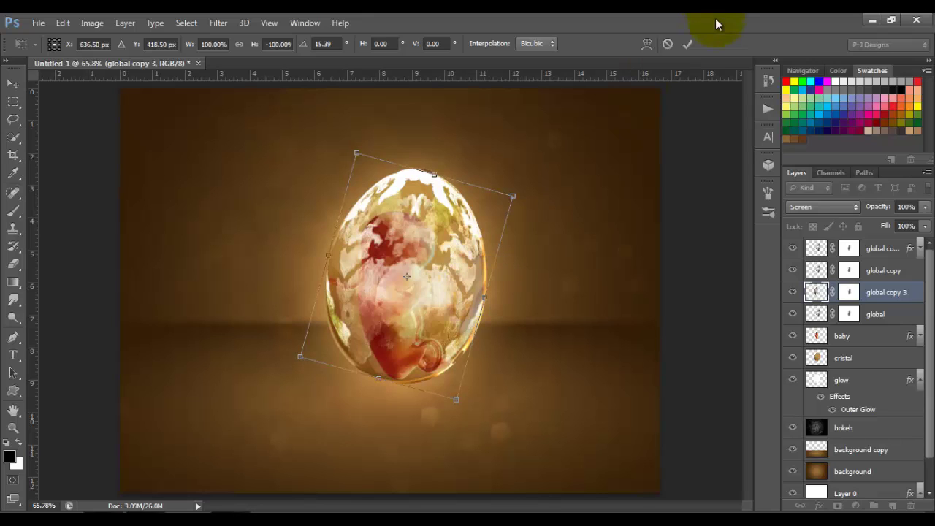
pyautogui.click(689, 45)
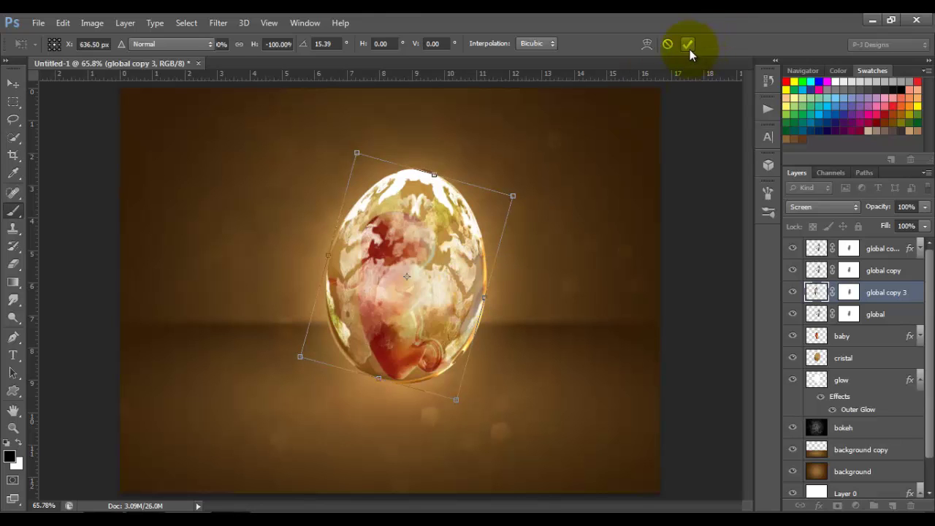
# Set the mirrored global copy's blend mode to Multiply and its opacity to 10%.
pyautogui.click(855, 207)
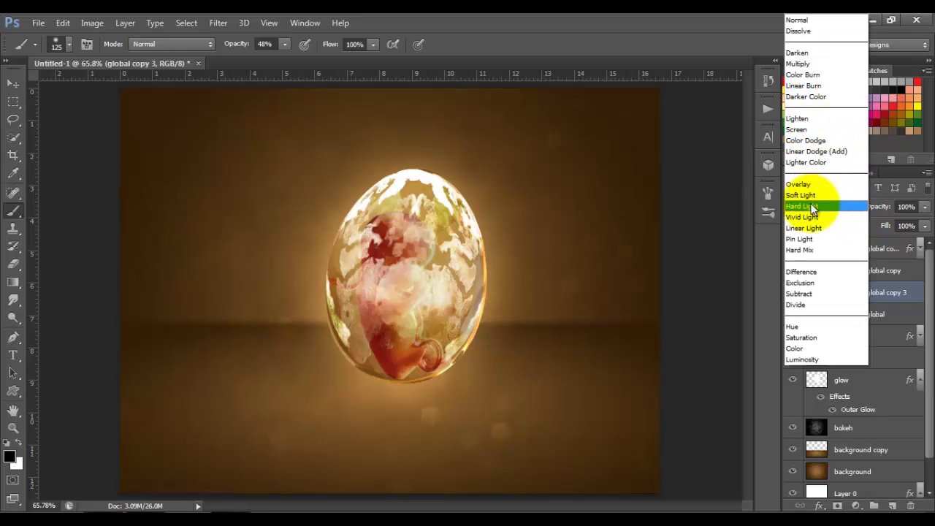
pyautogui.click(819, 64)
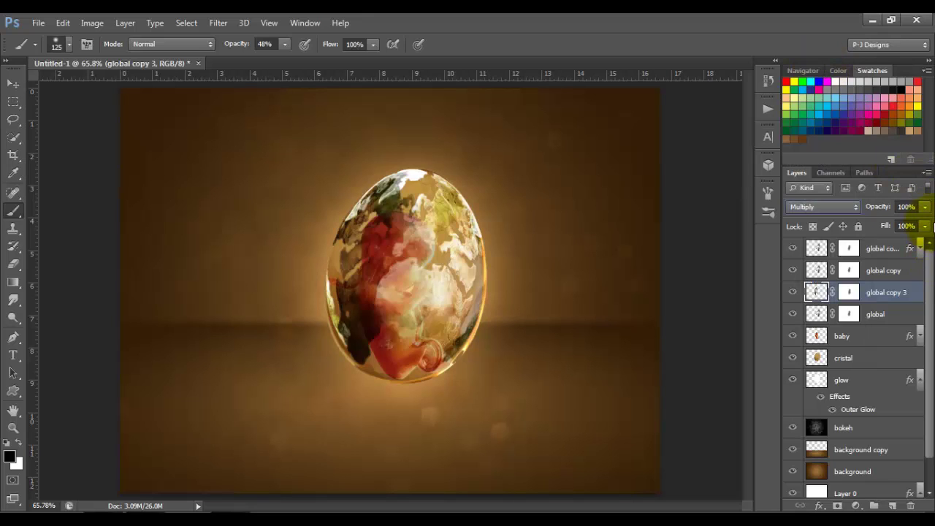
pyautogui.click(892, 208)
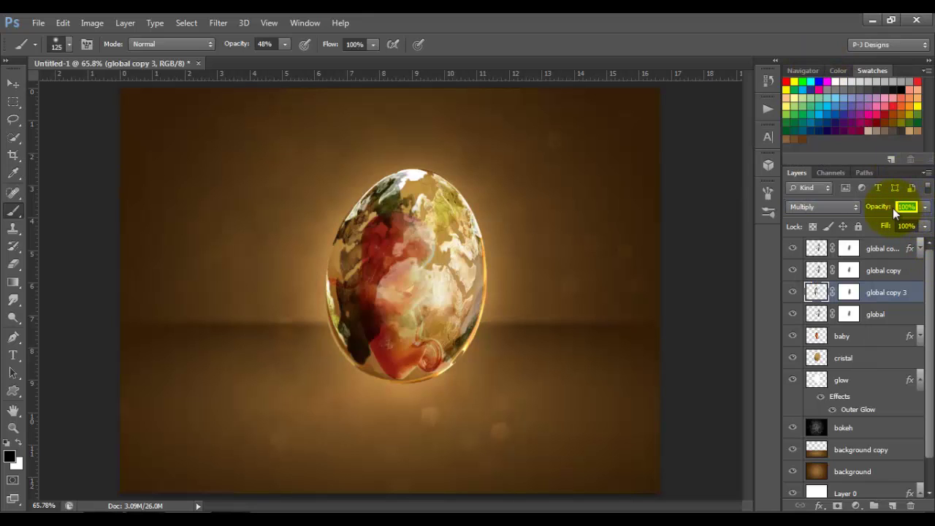
pyautogui.write('10')
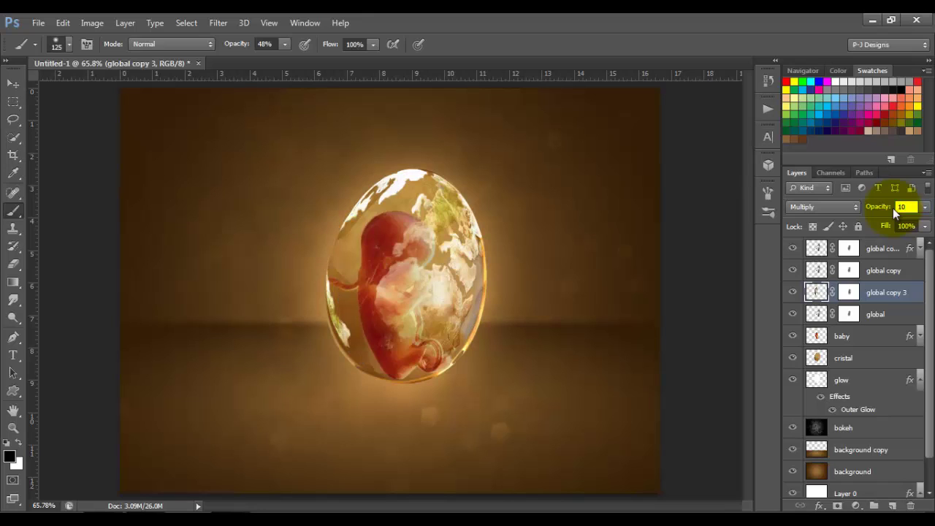
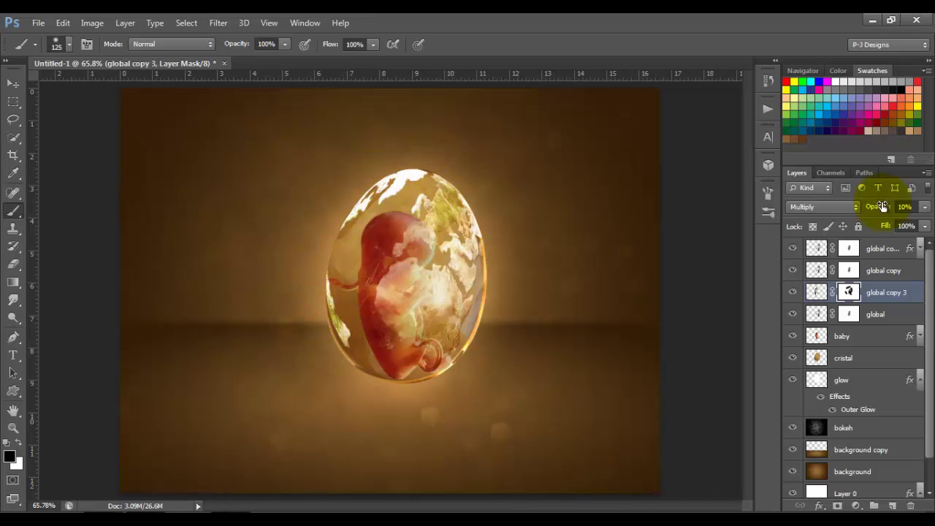
# Duplicate all layers from the topmost global copy down to glow and merge the duplicates into one layer.
pyautogui.click(879, 250)
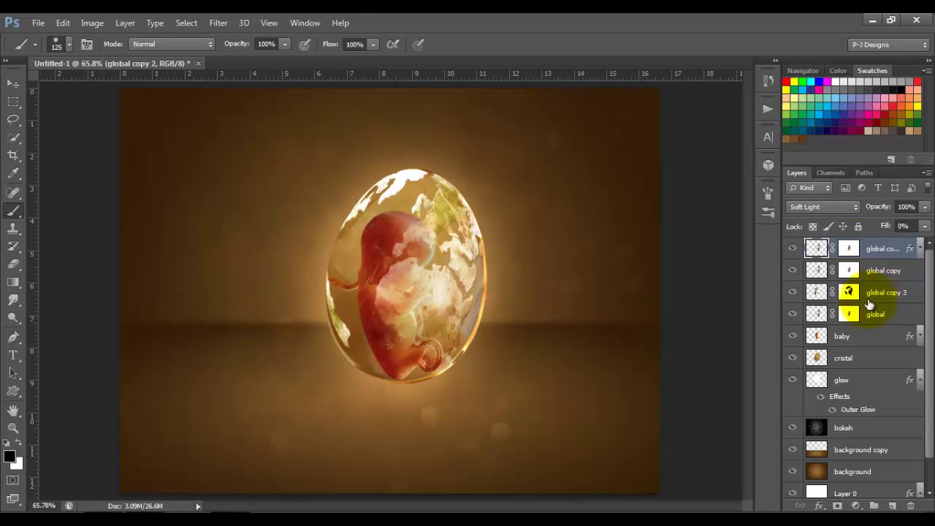
pyautogui.click(841, 380)
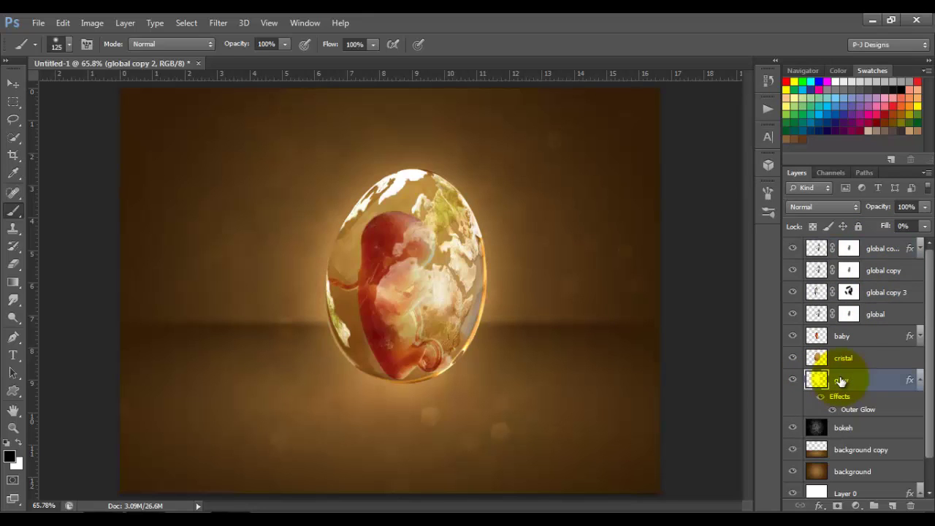
pyautogui.click(883, 250)
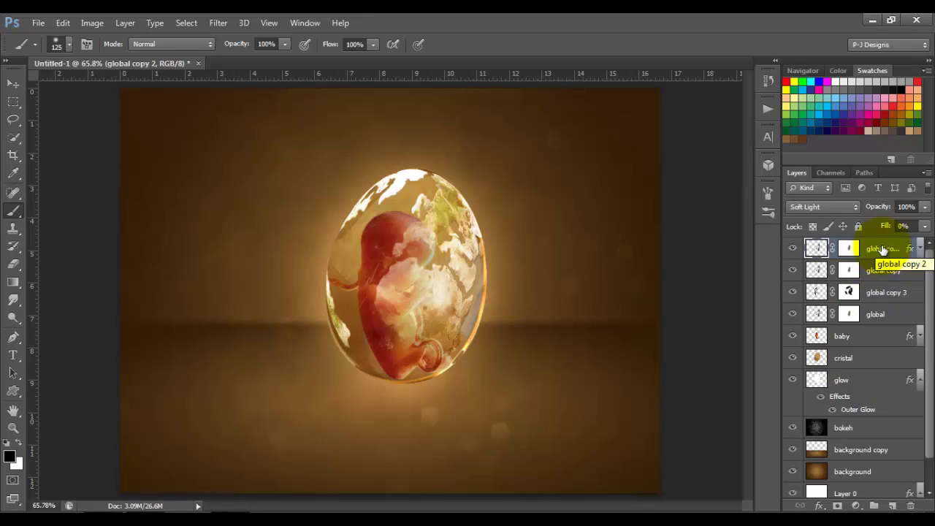
pyautogui.keyDown('shift'); pyautogui.click(864, 385); pyautogui.keyUp('shift')
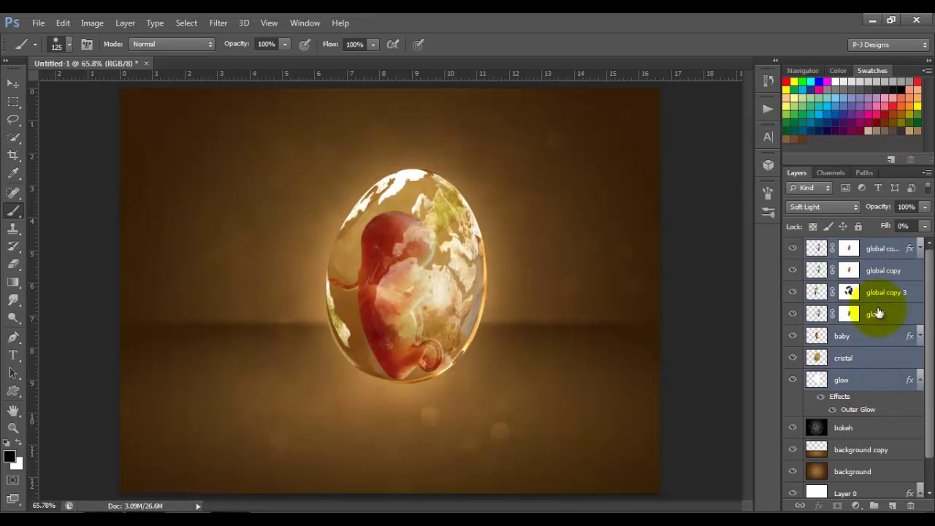
pyautogui.hotkey('ctrl', 'j')
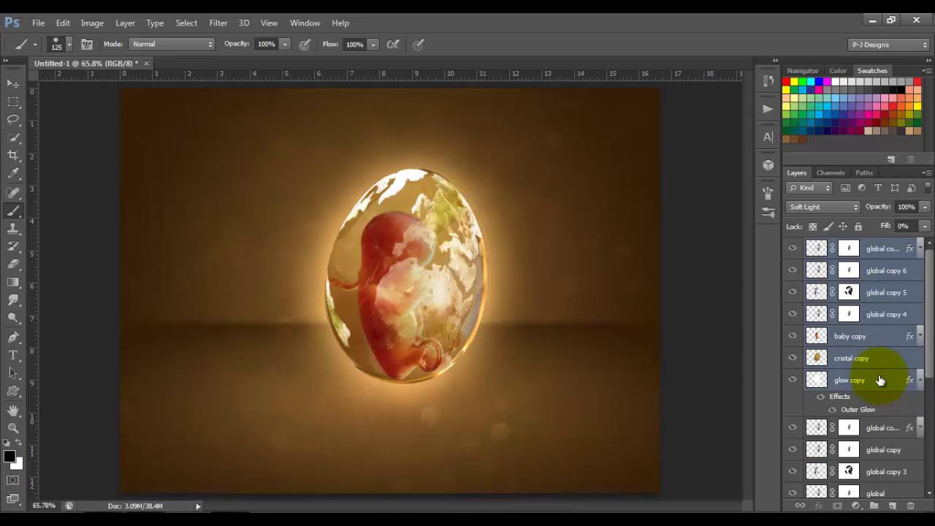
pyautogui.hotkey('ctrl', 'e')
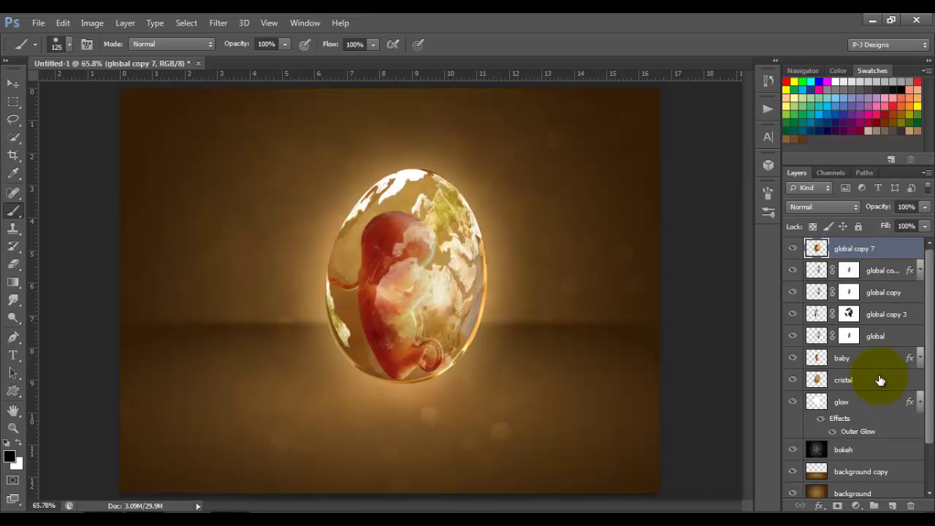
# Duplicate the merged egg layer and flip the new copy vertically.
pyautogui.hotkey('ctrl', 'j')
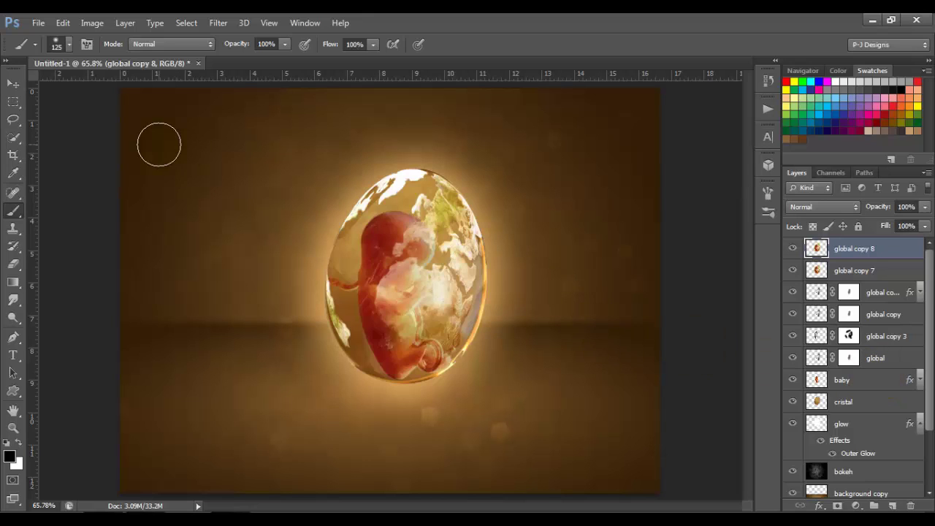
pyautogui.hotkey('ctrl', 't')
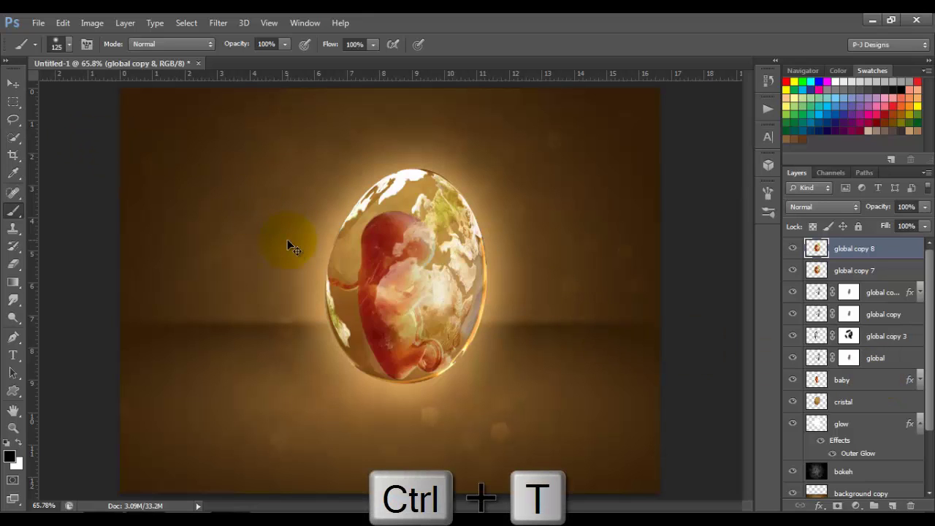
pyautogui.rightClick(404, 293)
pyautogui.click(436, 284)
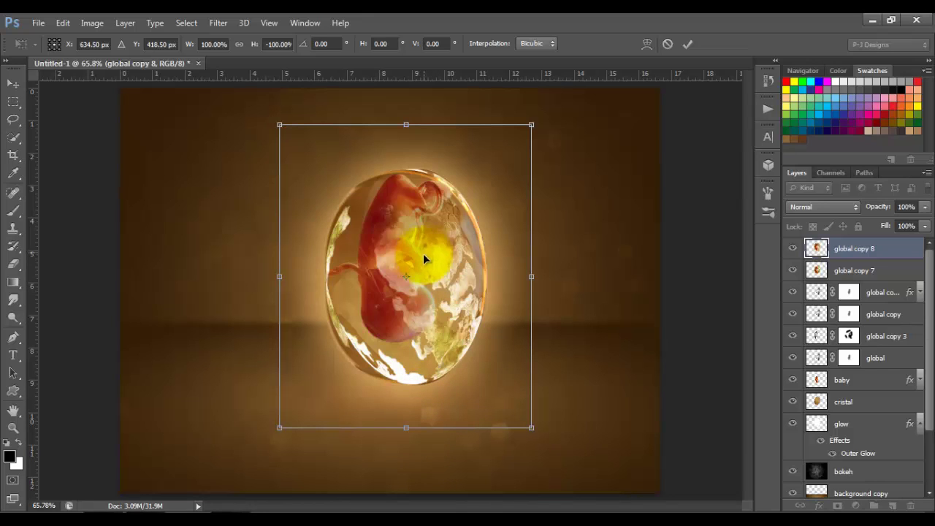
# Move the flipped egg straight down below the original egg as its reflection and apply the transform.
pyautogui.moveTo(423, 254); pyautogui.dragTo(428, 464)
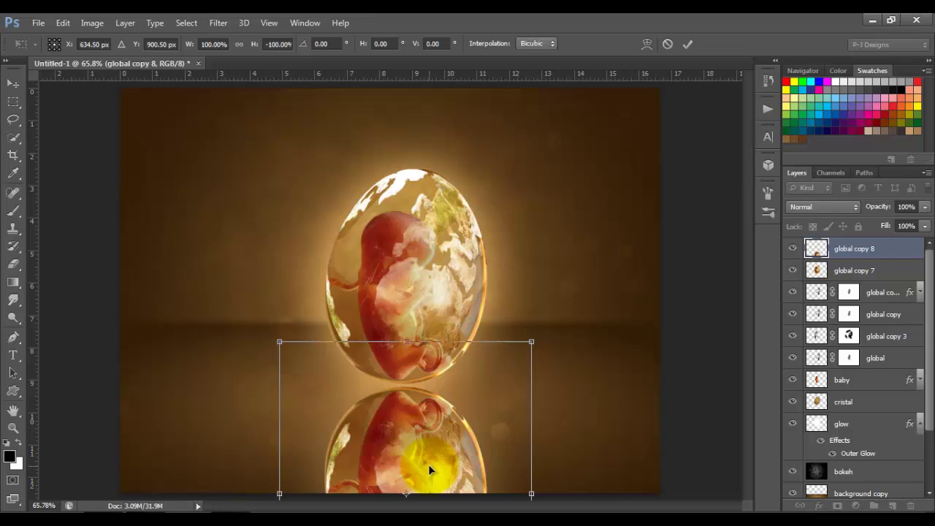
pyautogui.press('Up')
pyautogui.press('Up')
pyautogui.press('Up')
pyautogui.press('Up')
pyautogui.press('Up')
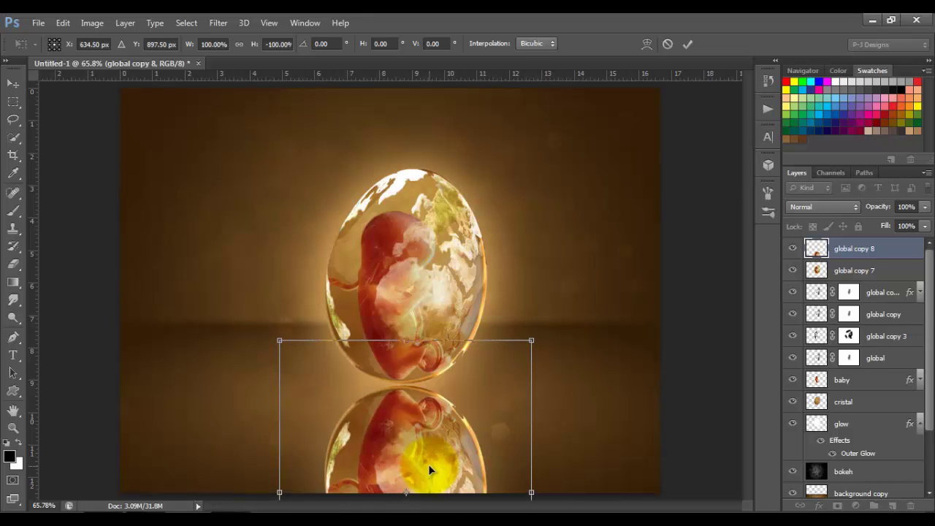
pyautogui.click(689, 45)
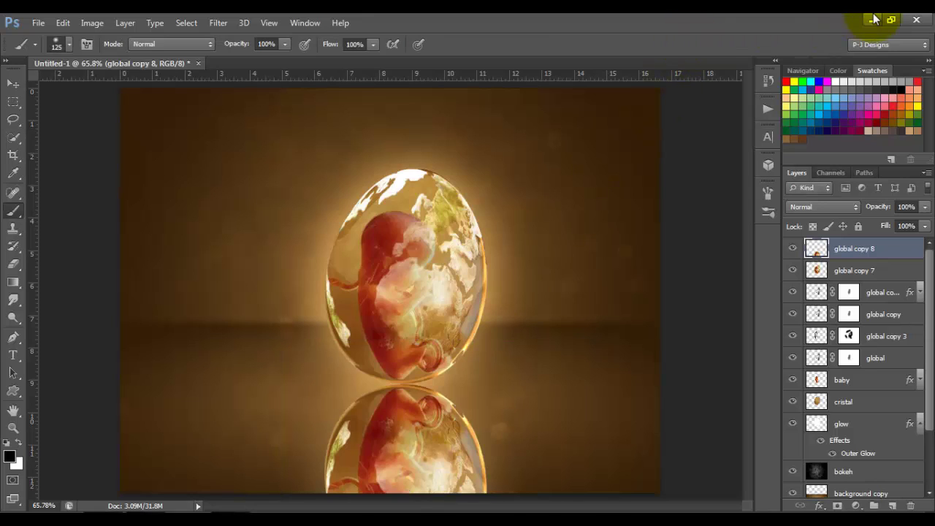
# Reduce the reflection's opacity to 64% and fade out its lower part with a black-to-transparent gradient on a new layer mask.
pyautogui.click(925, 208)
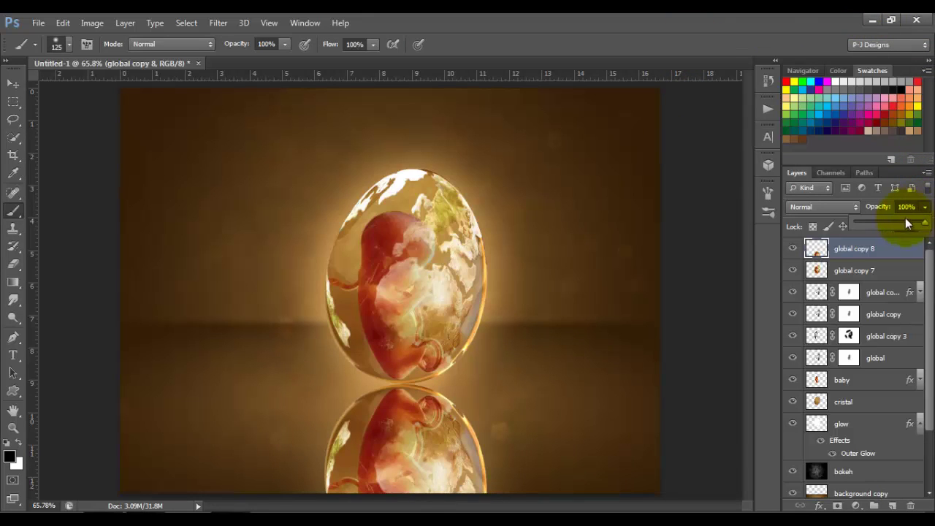
pyautogui.moveTo(903, 220); pyautogui.dragTo(899, 221)
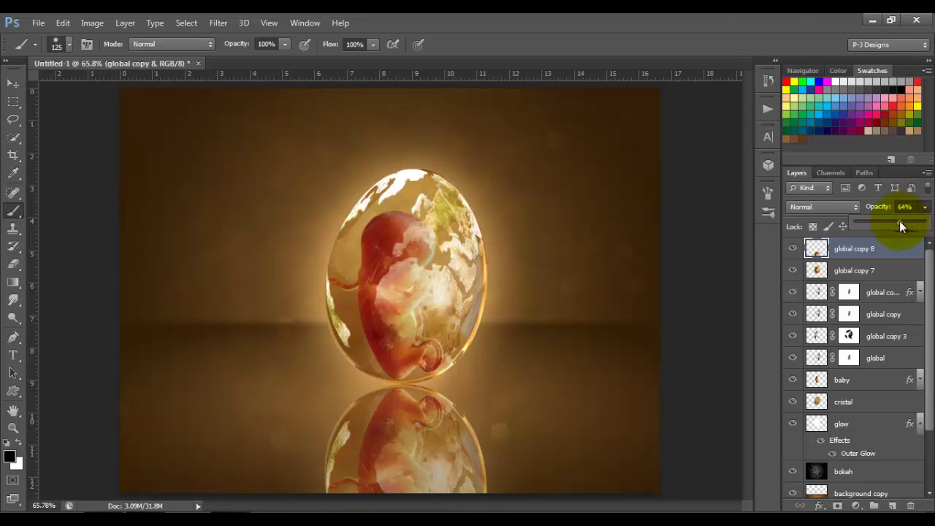
pyautogui.click(837, 505)
pyautogui.click(11, 286)
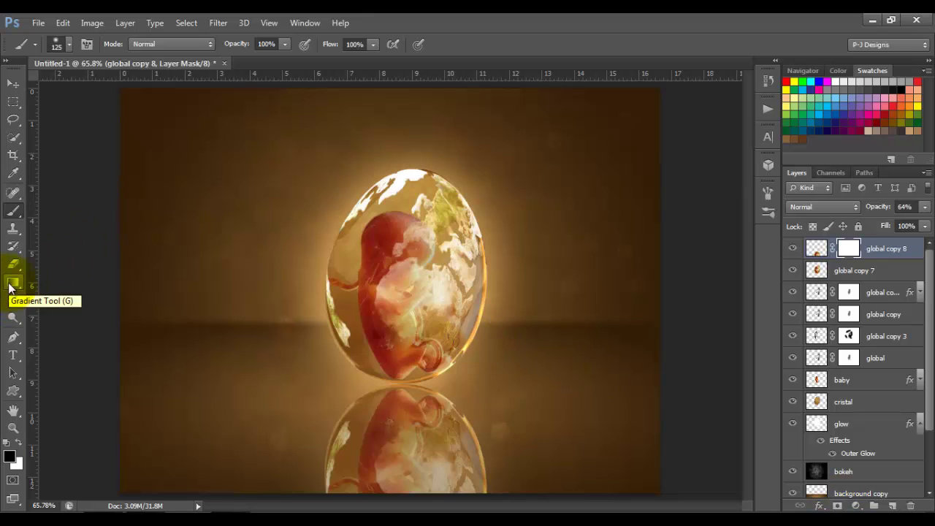
pyautogui.click(11, 286)
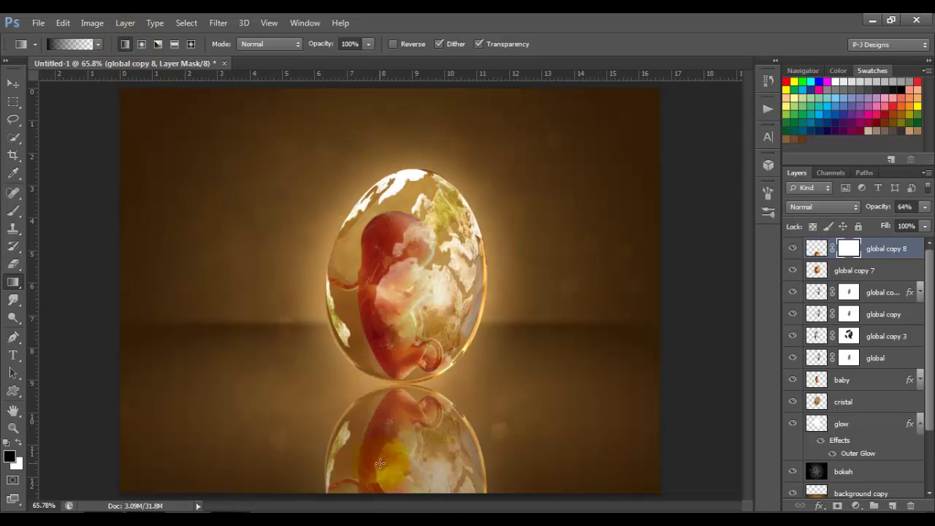
pyautogui.moveTo(408, 473); pyautogui.dragTo(407, 342)
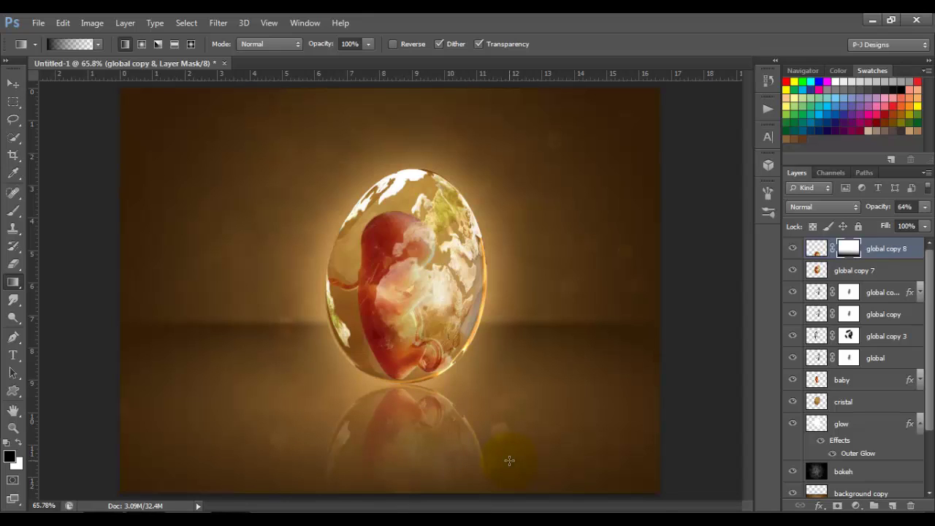
# Distort the upright merged egg copy on global copy 7 into a flattened, slanted shape lying to the egg's right, and apply the transform.
pyautogui.click(878, 276)
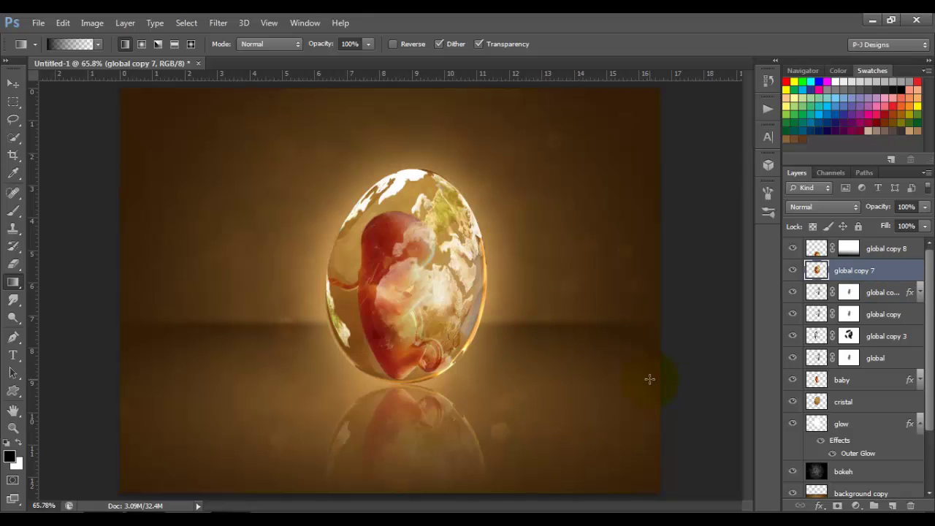
pyautogui.hotkey('ctrl', 't')
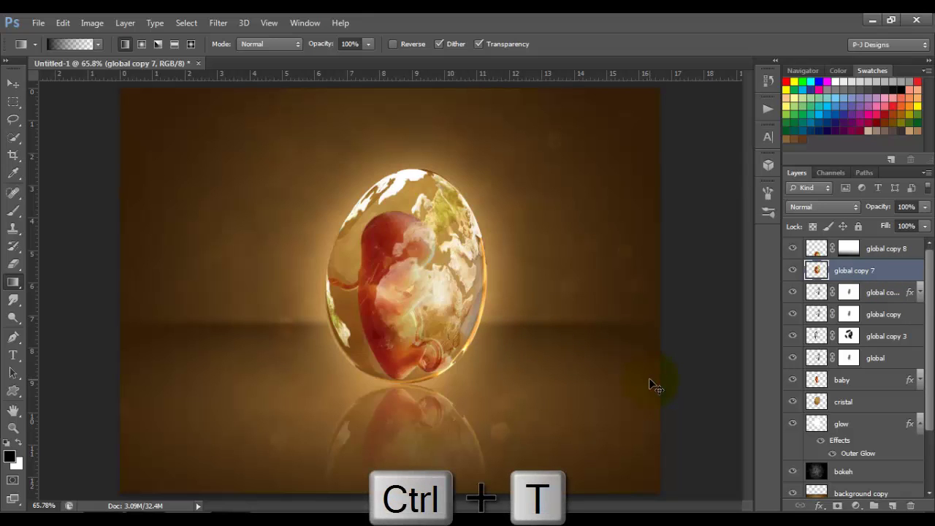
pyautogui.rightClick(443, 269)
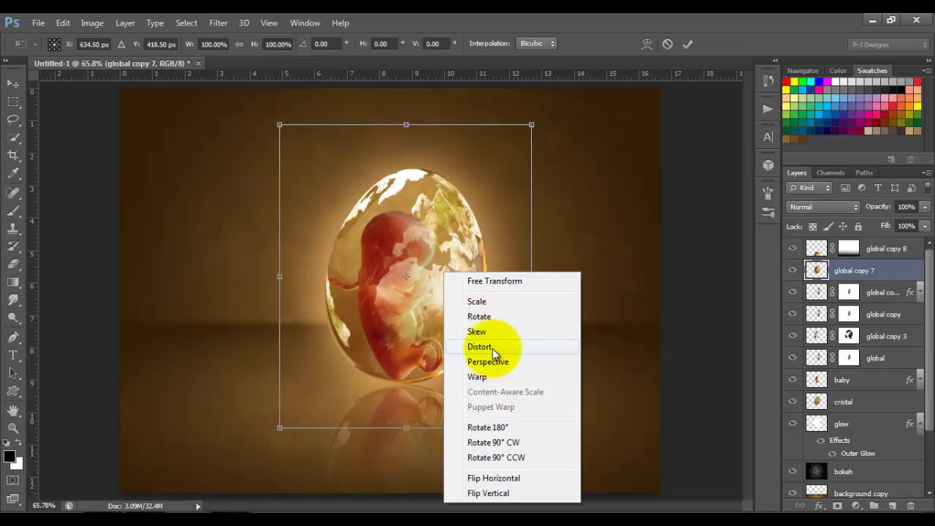
pyautogui.click(541, 145)
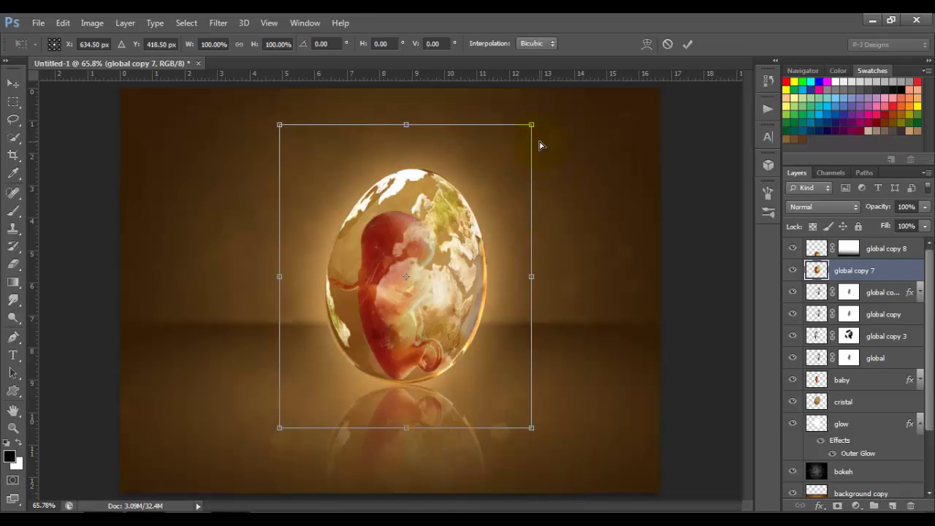
pyautogui.moveTo(534, 130); pyautogui.dragTo(610, 173)
pyautogui.moveTo(663, 227); pyautogui.dragTo(716, 289)
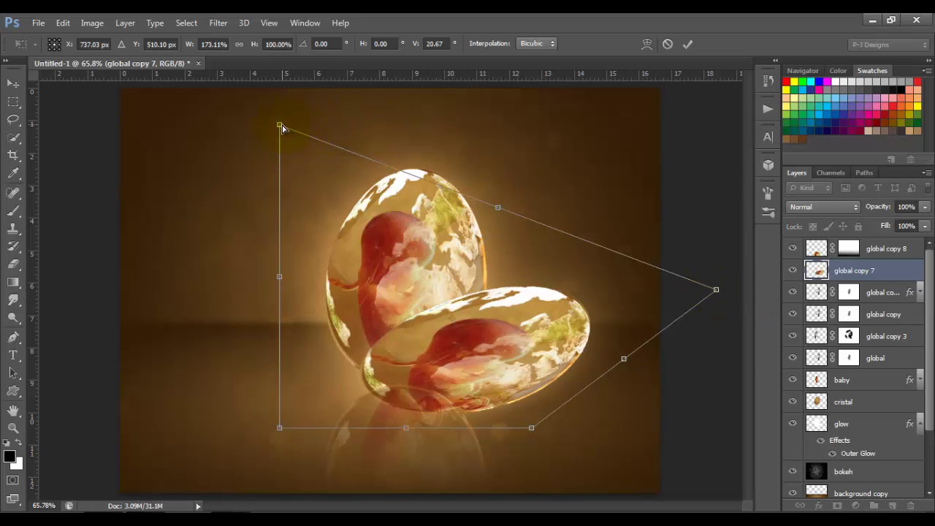
pyautogui.moveTo(281, 127); pyautogui.dragTo(492, 269)
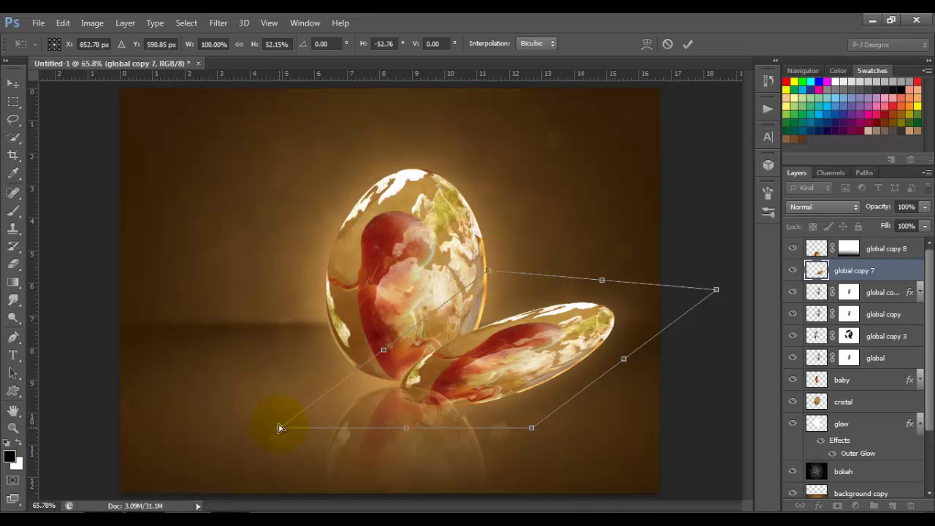
pyautogui.moveTo(278, 427); pyautogui.dragTo(269, 394)
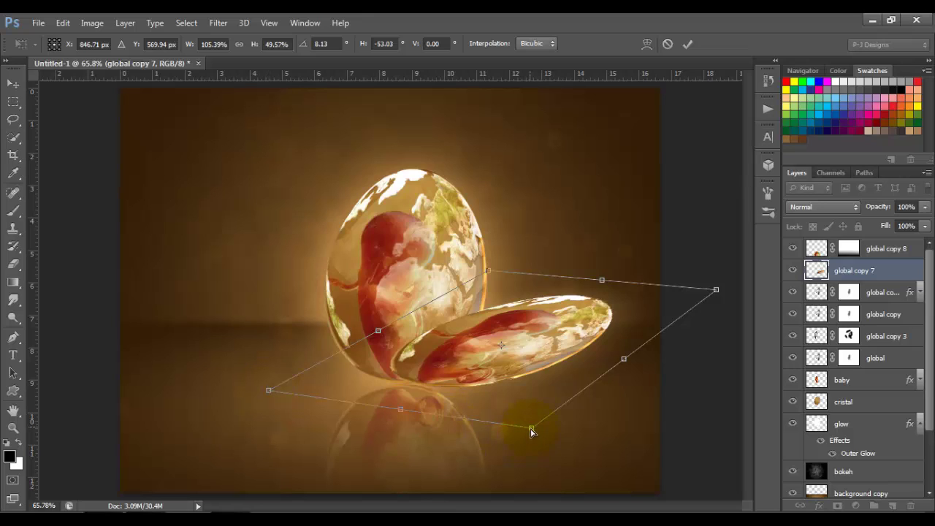
pyautogui.moveTo(531, 433); pyautogui.dragTo(531, 438)
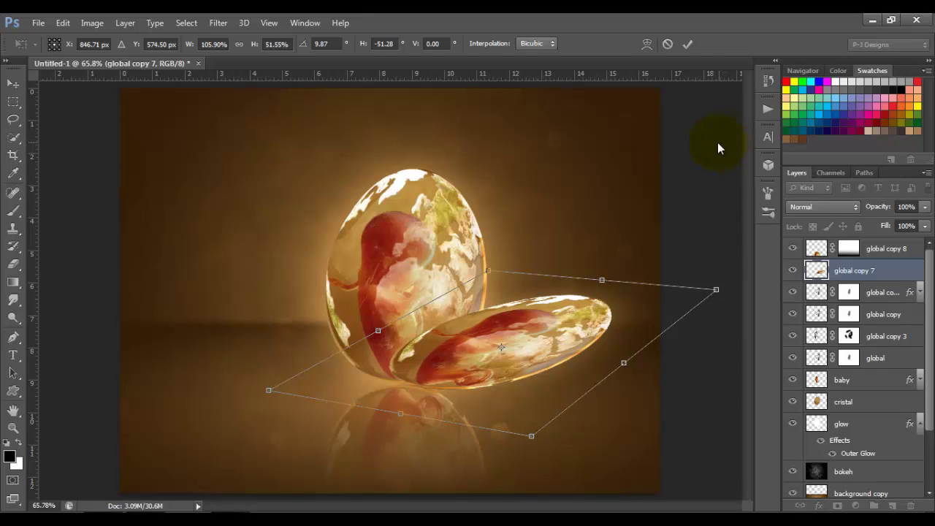
pyautogui.click(687, 45)
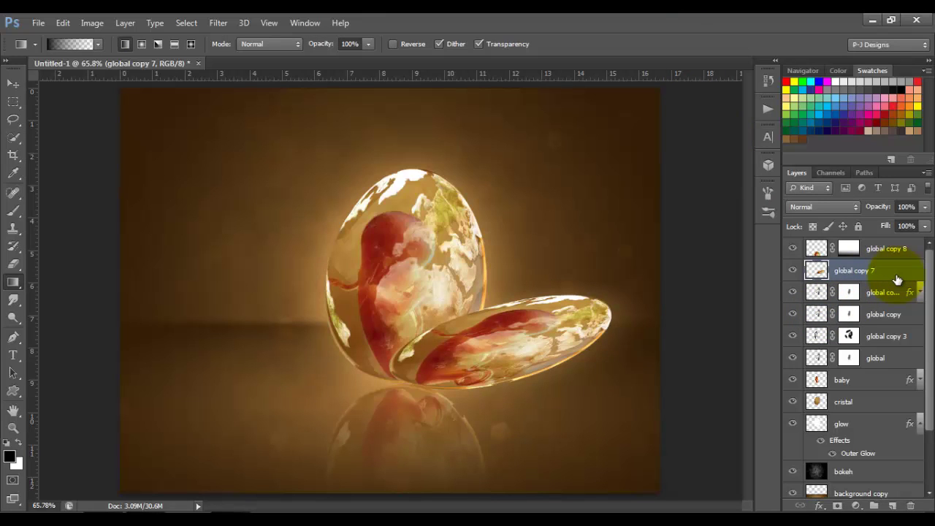
# Place the global copy 7 layer directly beneath glow and shift the slanted egg copy slightly left and up, toward the egg's base.
pyautogui.scroll(-1, 910, 291)
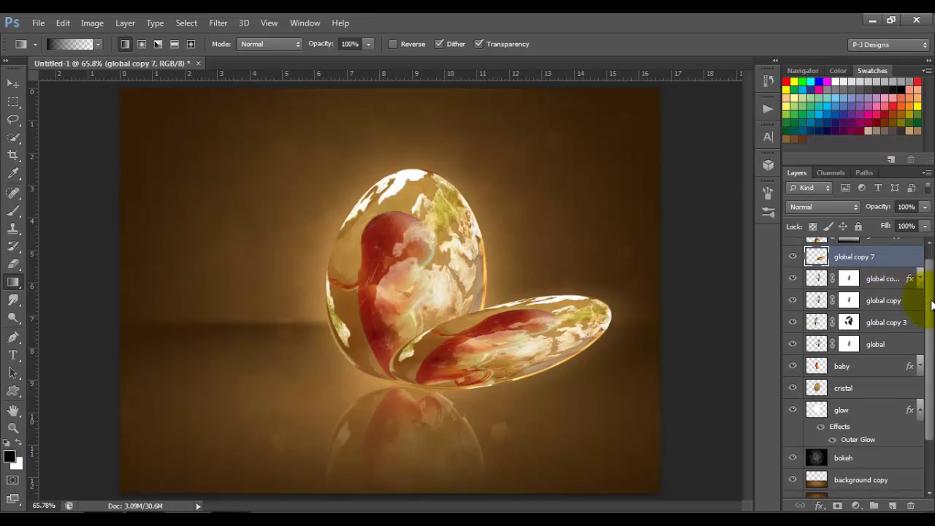
pyautogui.moveTo(885, 261); pyautogui.dragTo(882, 453)
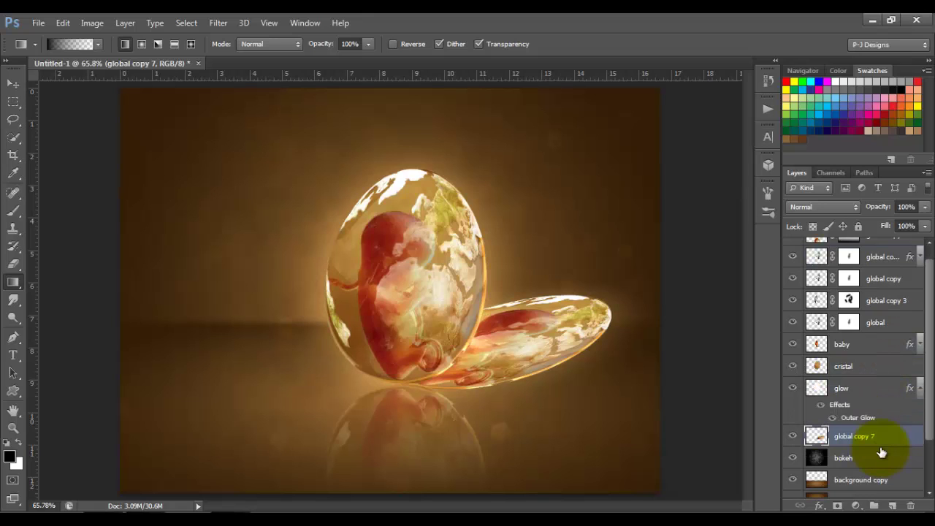
pyautogui.click(13, 83)
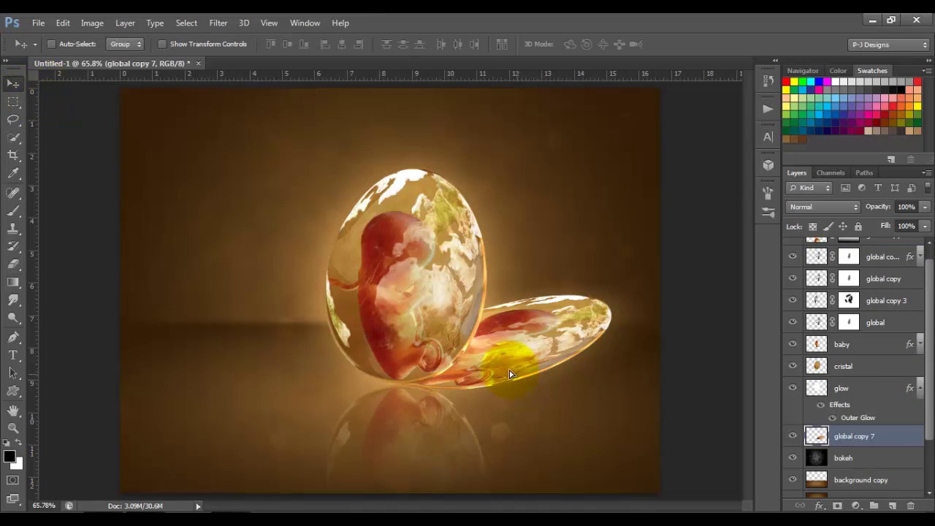
pyautogui.moveTo(496, 374); pyautogui.dragTo(487, 371)
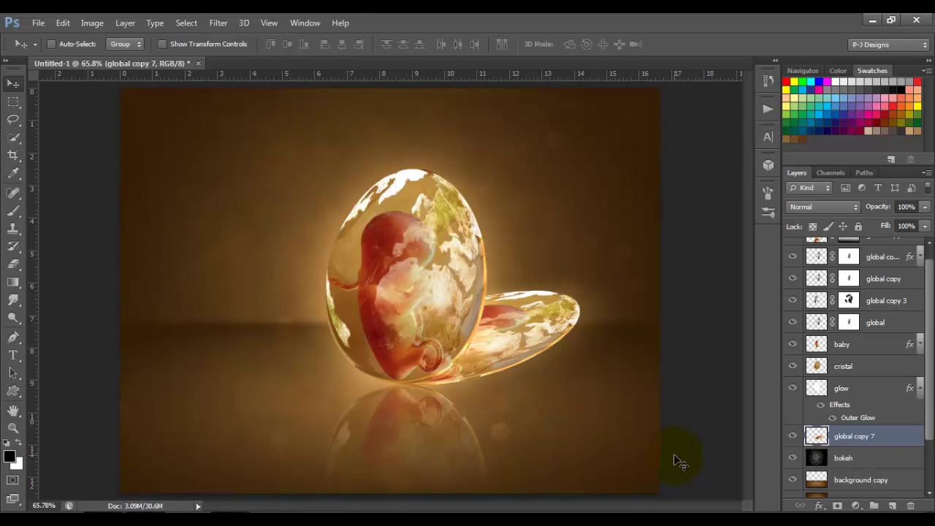
# Distort the slanted egg copy again, pulling its far end outward and down so it lies flatter on the floor, and apply the transform.
pyautogui.hotkey('ctrl', 't')
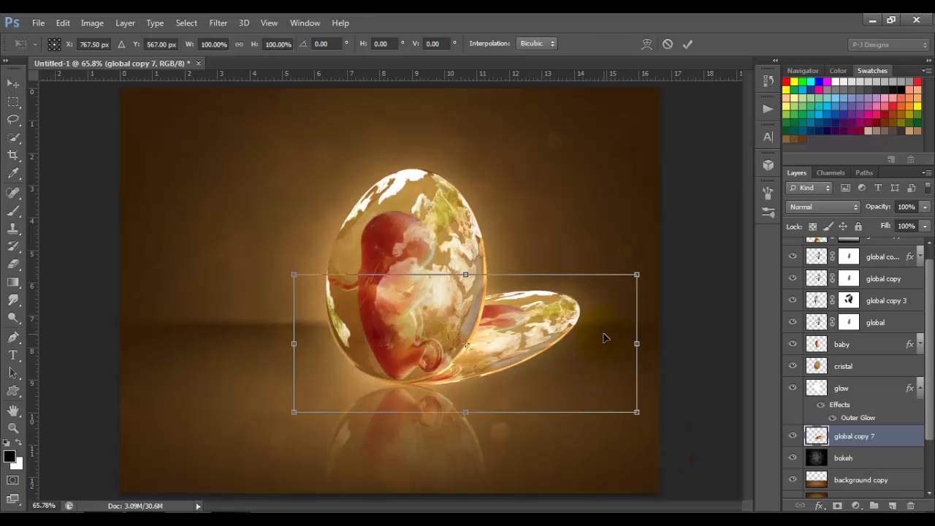
pyautogui.rightClick(605, 338)
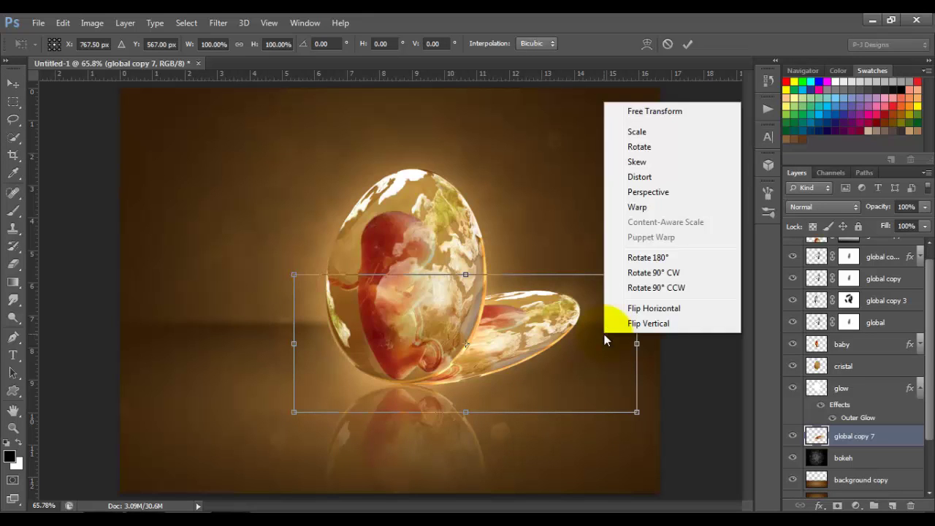
pyautogui.click(675, 180)
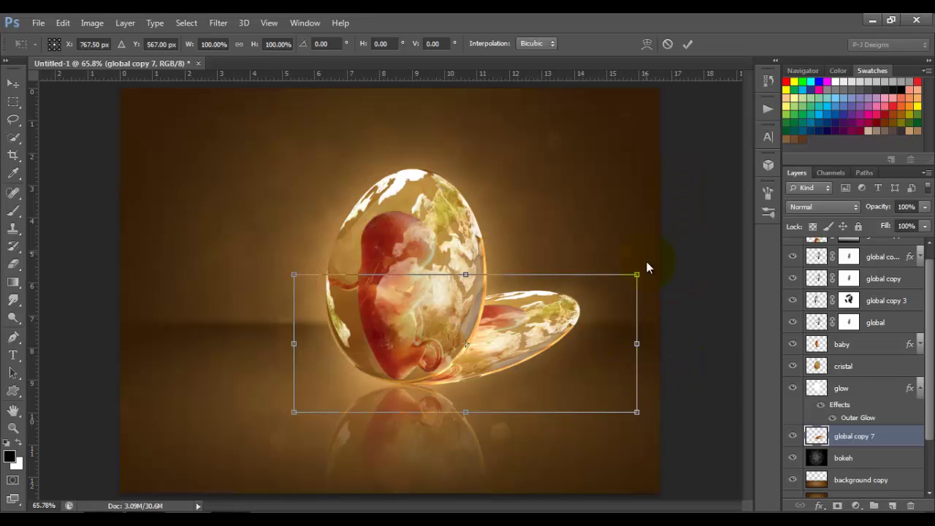
pyautogui.moveTo(637, 275); pyautogui.dragTo(667, 309)
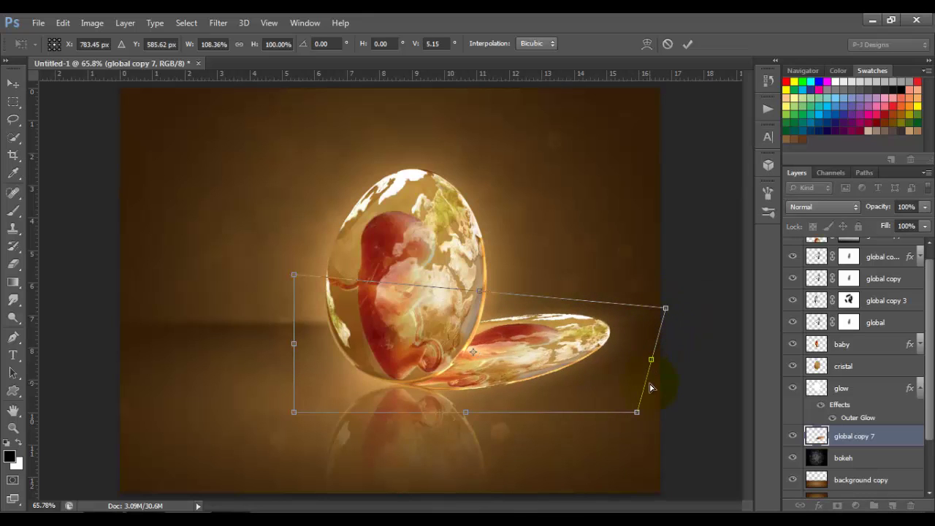
pyautogui.moveTo(639, 419); pyautogui.dragTo(647, 427)
pyautogui.moveTo(667, 309); pyautogui.dragTo(678, 321)
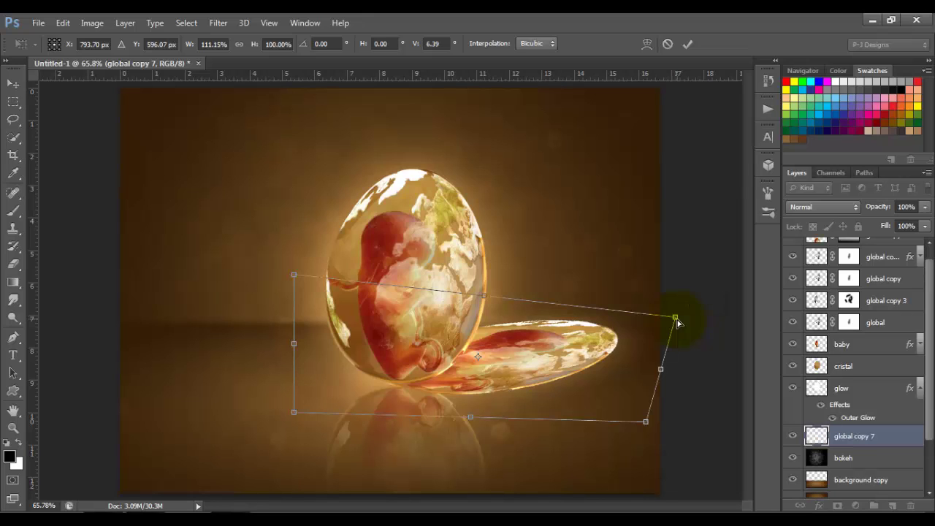
pyautogui.click(688, 45)
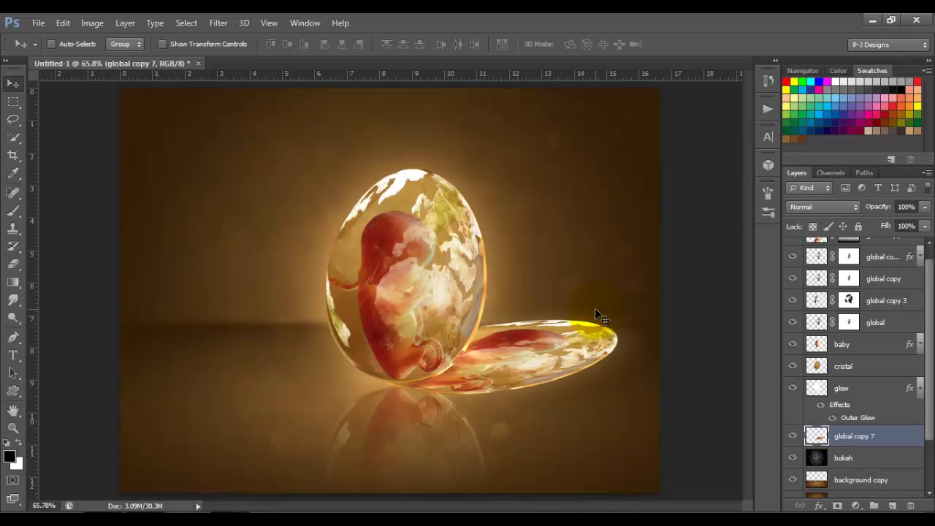
# Nudge the flattened egg copy slightly left and up to line it up with the base of the egg.
pyautogui.press('Left')
pyautogui.press('Left')
pyautogui.press('Left')
pyautogui.press('Left')
pyautogui.press('Left')
pyautogui.press('Left')
pyautogui.press('Left')
pyautogui.press('Left')
pyautogui.press('Up')
pyautogui.press('Up')
pyautogui.press('Up')
pyautogui.press('Up')
pyautogui.press('Up')
pyautogui.press('Up')
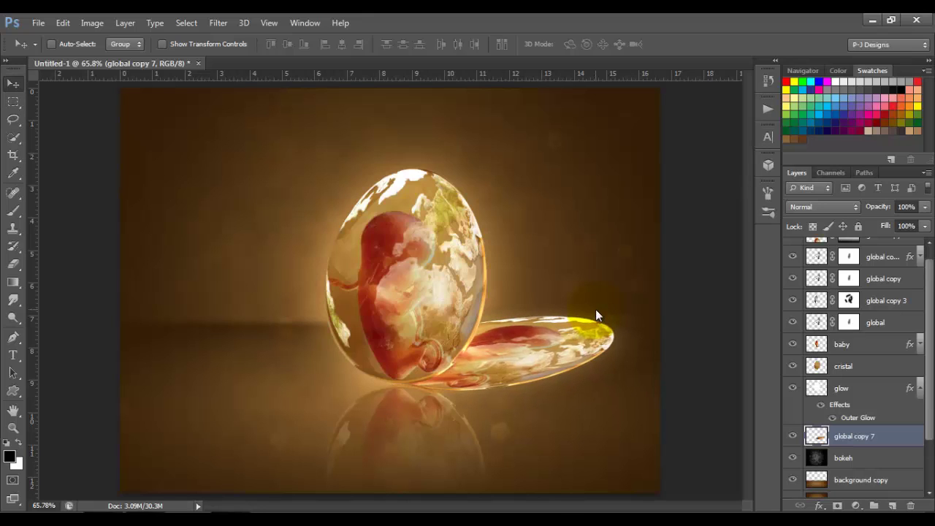
pyautogui.press('Left')
pyautogui.press('Left')
pyautogui.press('Left')
pyautogui.press('Left')
pyautogui.press('Left')
pyautogui.press('Left')
pyautogui.press('Left')
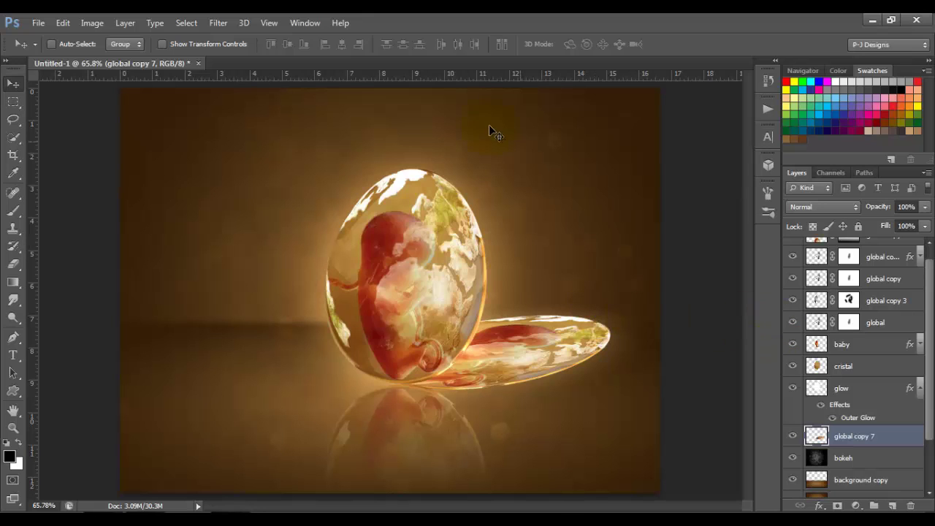
# Apply a Gaussian Blur with a 3-pixel radius to the flattened egg copy.
pyautogui.click(228, 23)
pyautogui.moveTo(252, 159)
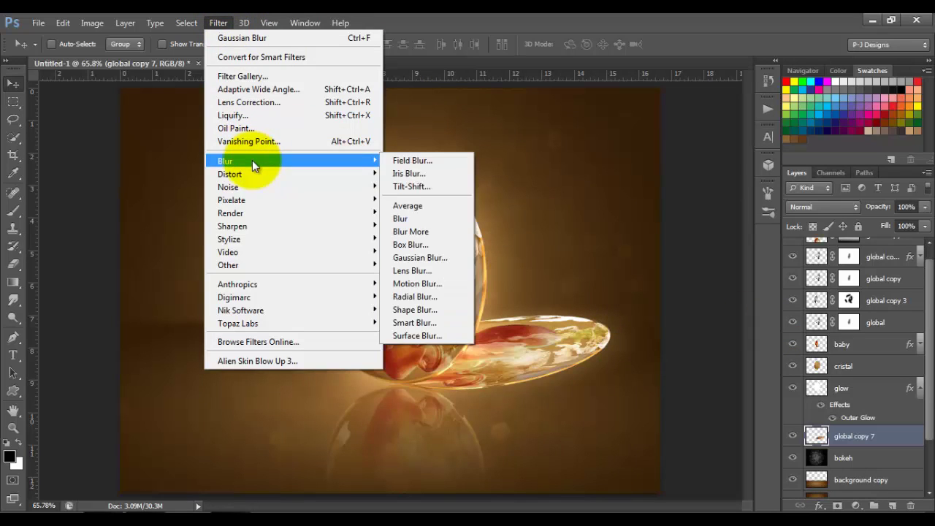
pyautogui.click(445, 257)
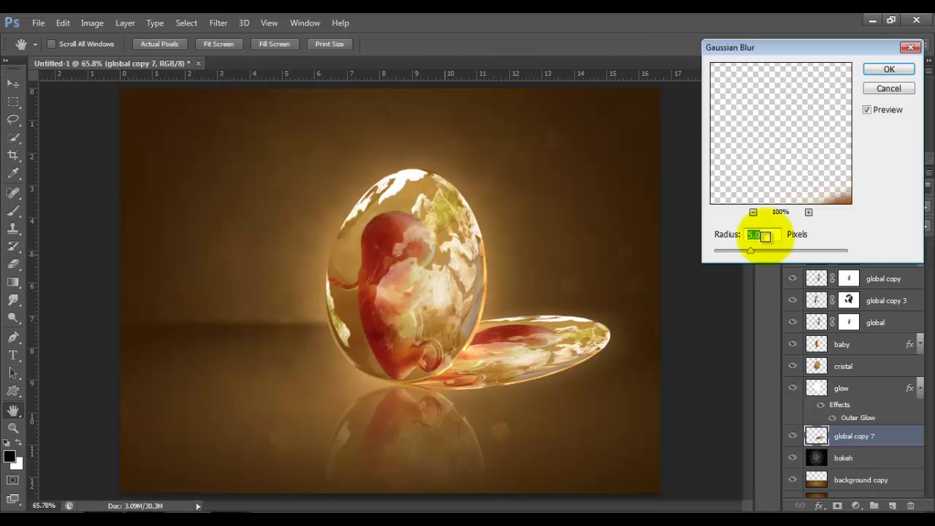
pyautogui.write('3')
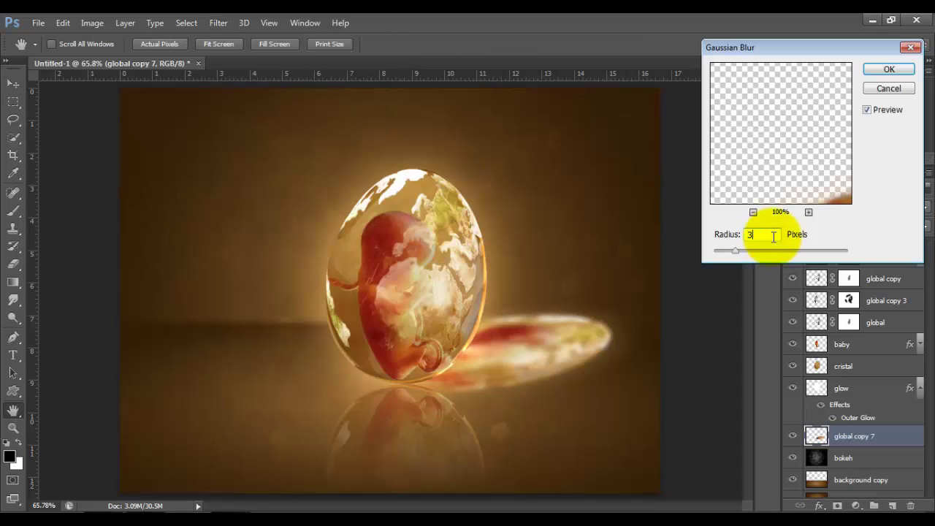
pyautogui.press('Return')
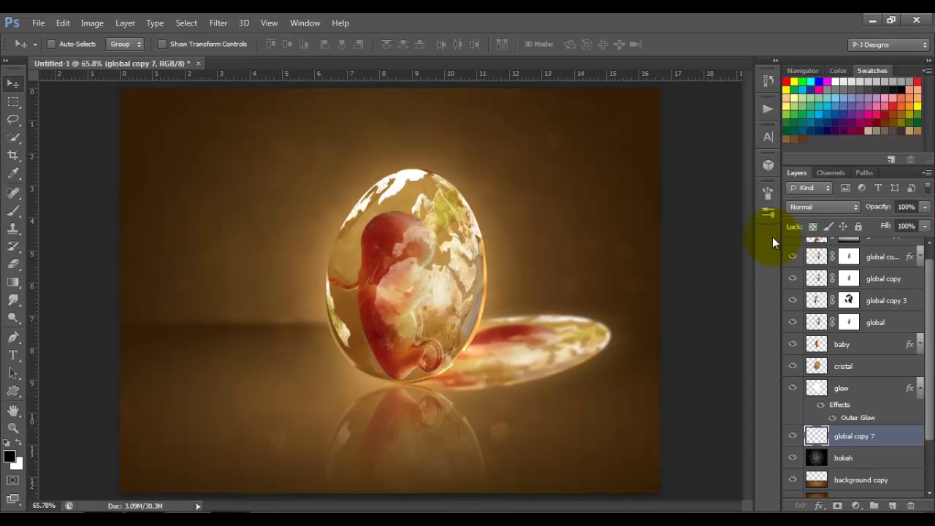
# Fade out the flattened copy's far end with a black-to-transparent gradient on a new layer mask and lower the layer's opacity to 90%.
pyautogui.click(838, 506)
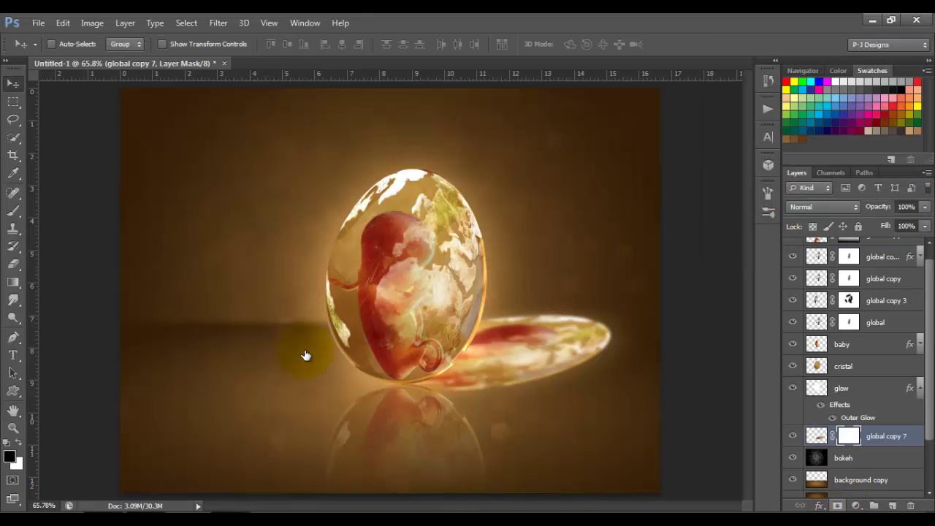
pyautogui.click(14, 283)
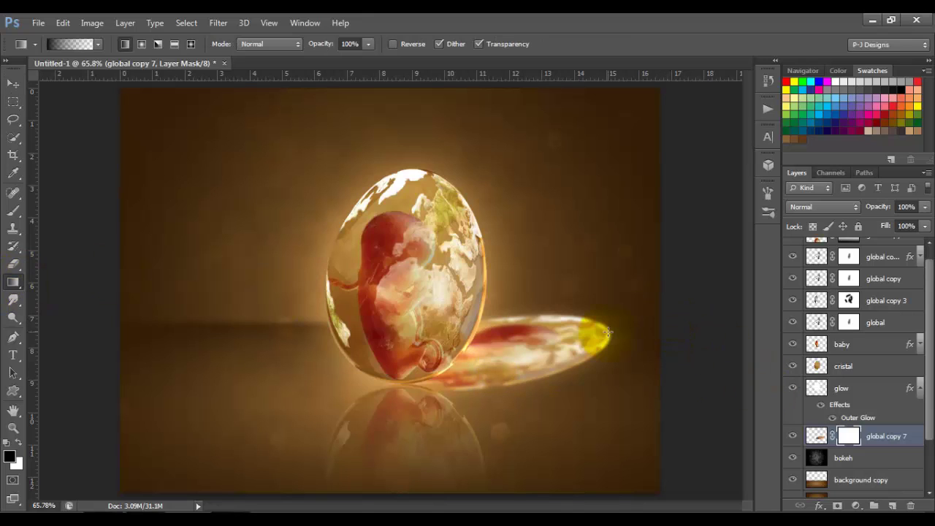
pyautogui.moveTo(607, 332); pyautogui.dragTo(380, 377)
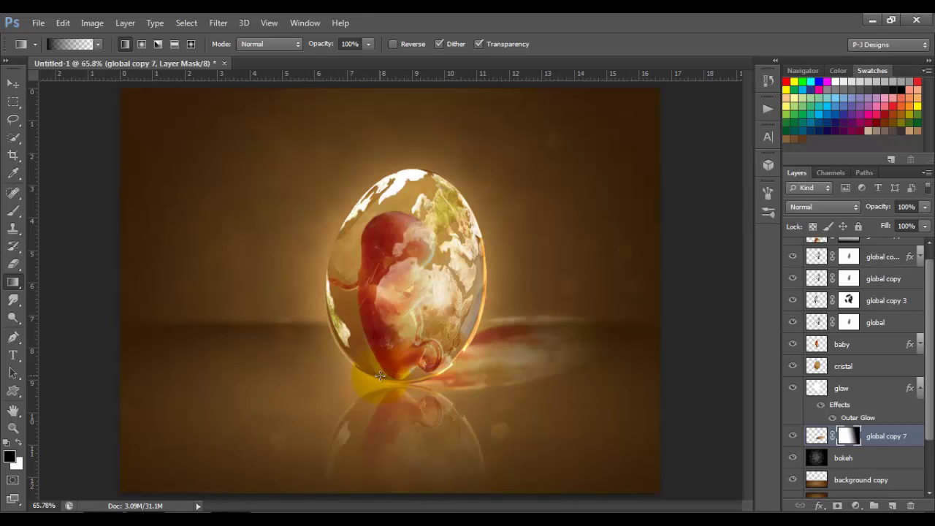
pyautogui.click(924, 209)
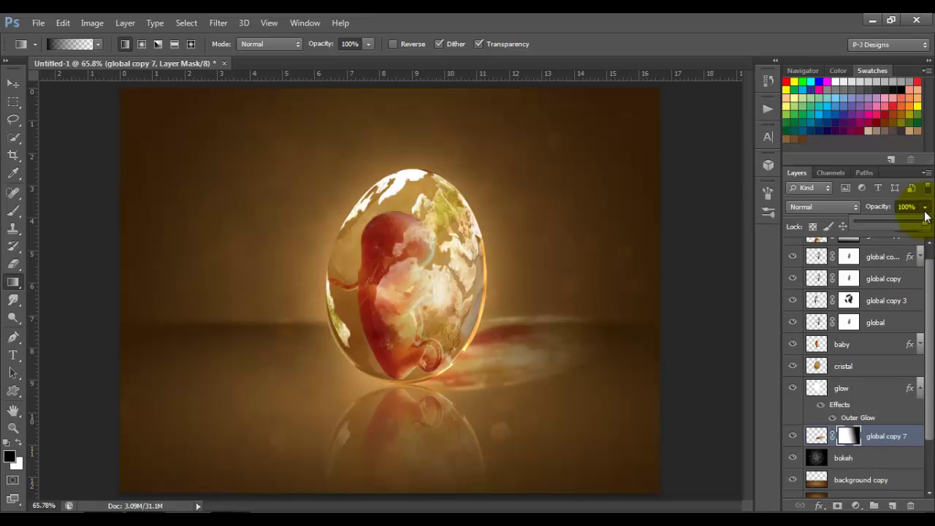
pyautogui.moveTo(923, 224); pyautogui.dragTo(920, 228)
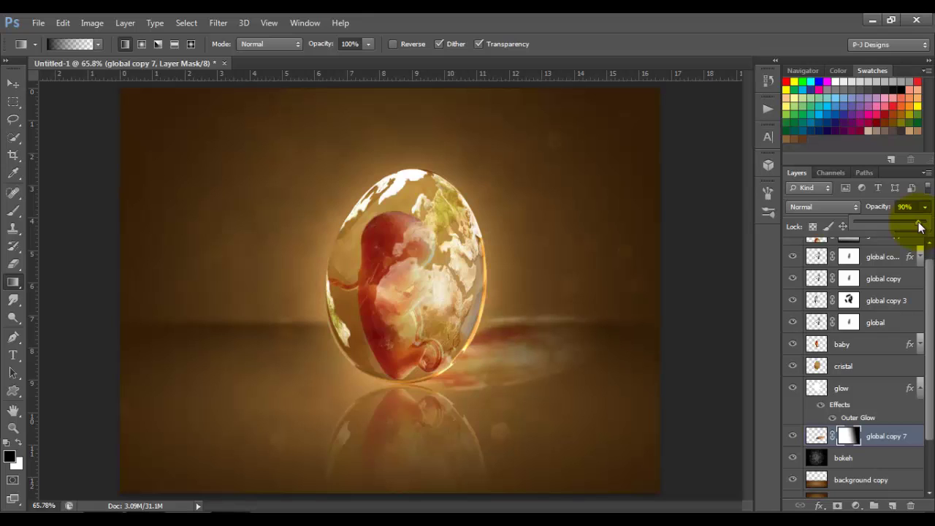
# Paint a soft white 100-pixel spot at the egg's lower right edge on a new layer above the flattened egg copy.
pyautogui.click(893, 506)
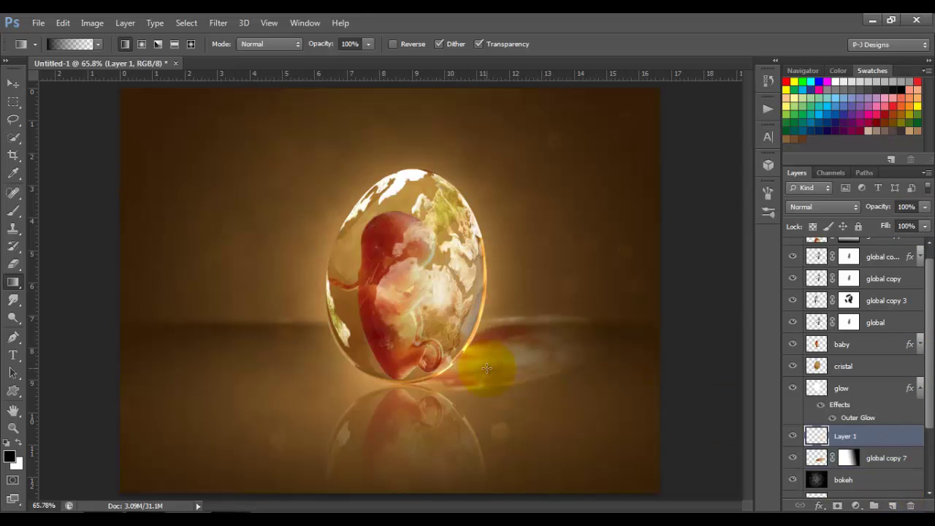
pyautogui.click(13, 211)
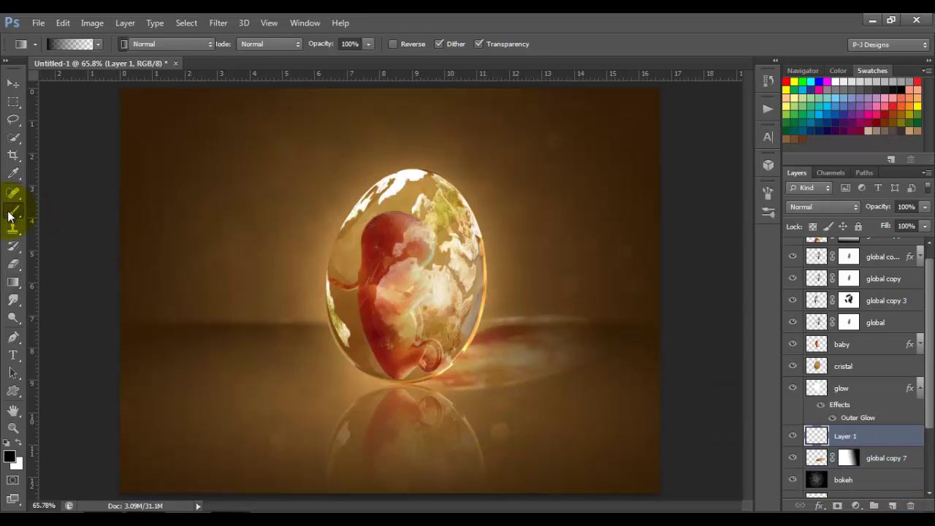
pyautogui.click(68, 45)
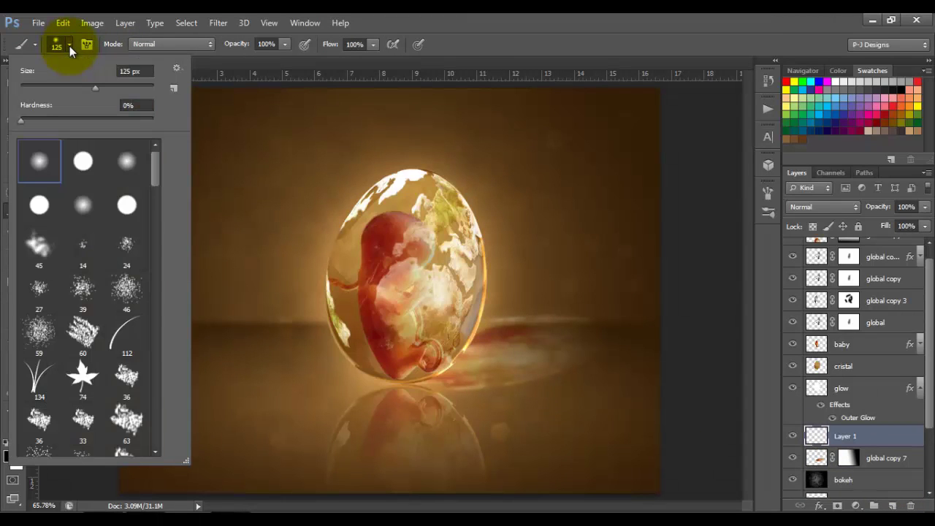
pyautogui.click(69, 45)
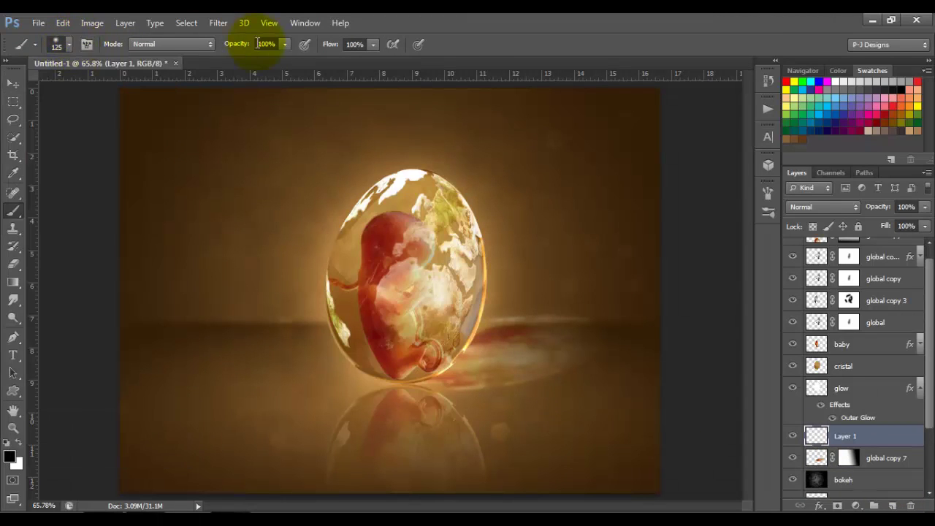
pyautogui.press('[')
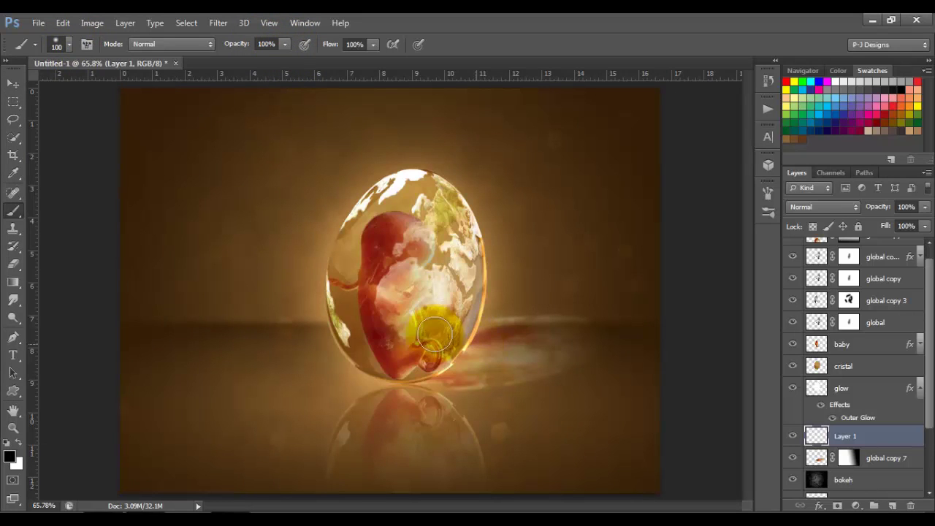
pyautogui.click(19, 444)
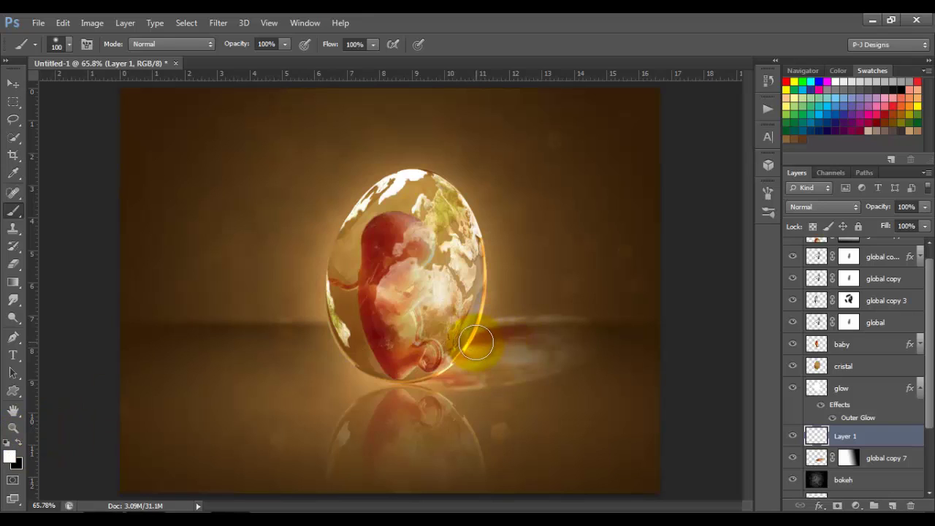
pyautogui.click(476, 342)
pyautogui.click(475, 342)
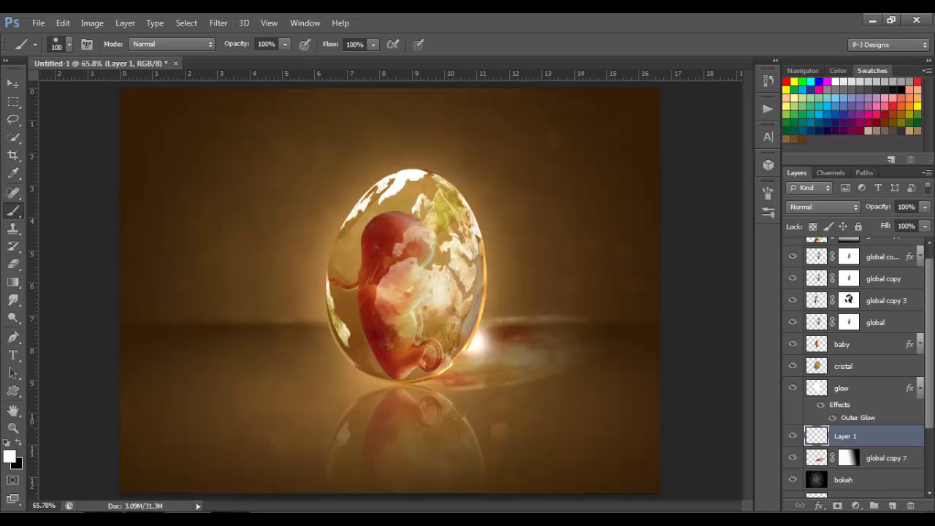
# Transform the white spot to about 186% width, 71% height and -14.4° rotation beside the egg's base, and set its layer to Soft Light.
pyautogui.hotkey('ctrl', 't')
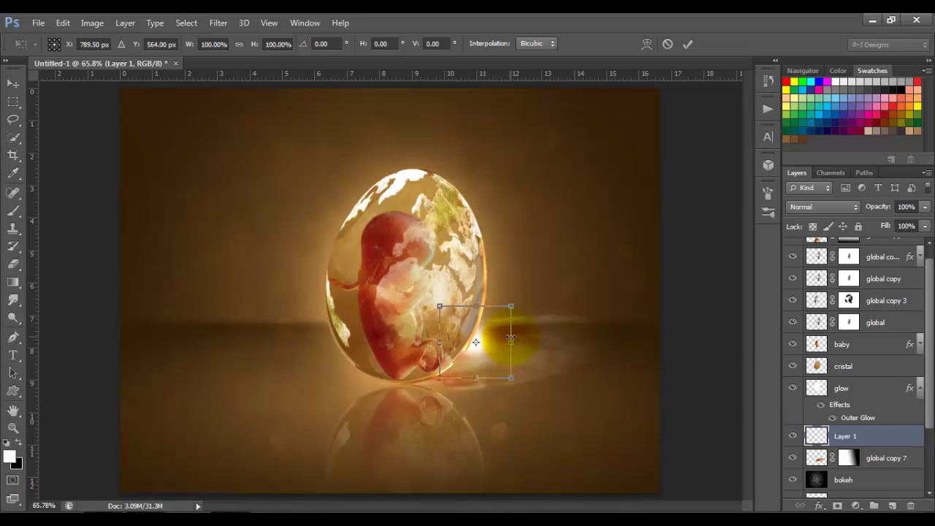
pyautogui.moveTo(510, 343); pyautogui.dragTo(595, 334)
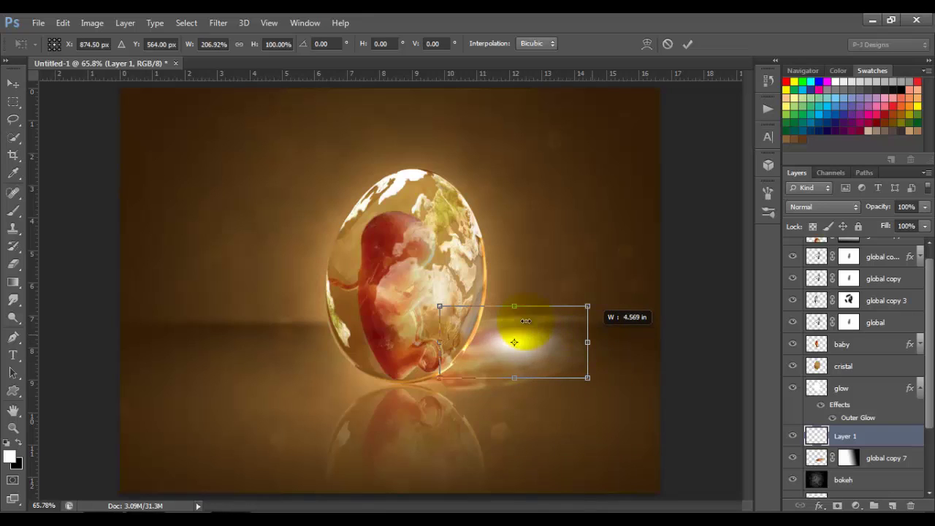
pyautogui.moveTo(517, 317); pyautogui.dragTo(518, 335)
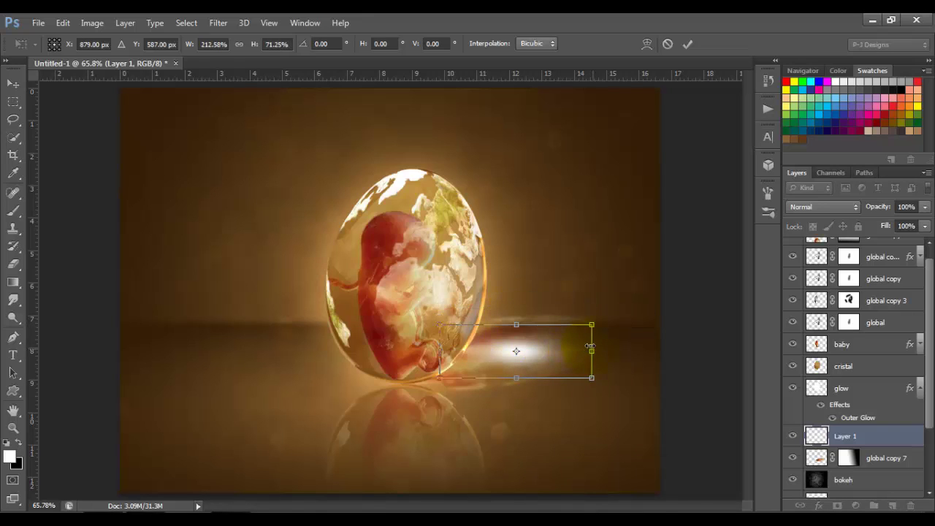
pyautogui.moveTo(576, 351); pyautogui.dragTo(557, 353)
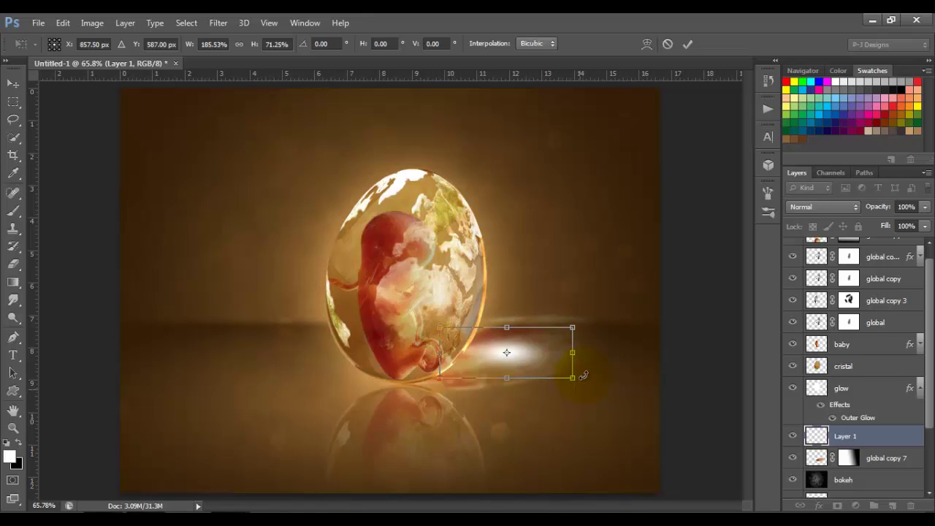
pyautogui.moveTo(584, 374); pyautogui.dragTo(582, 342)
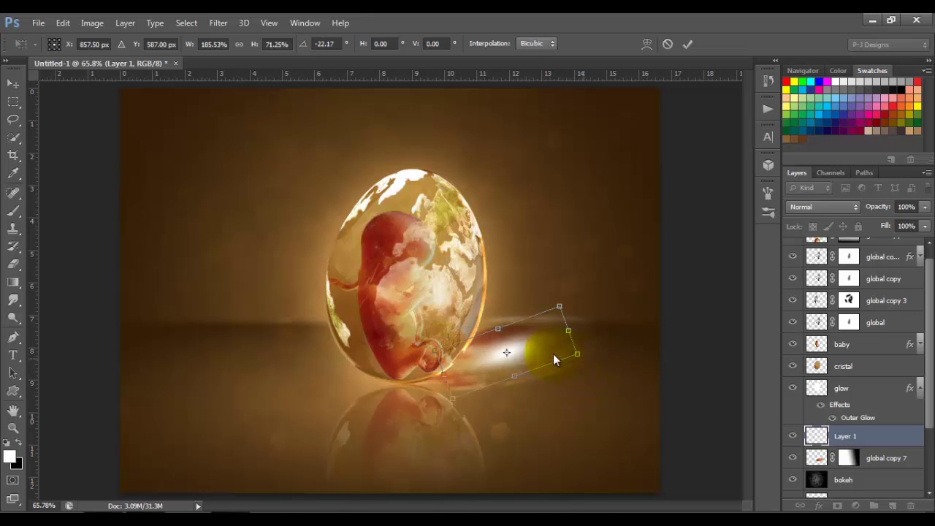
pyautogui.moveTo(528, 353); pyautogui.dragTo(518, 344)
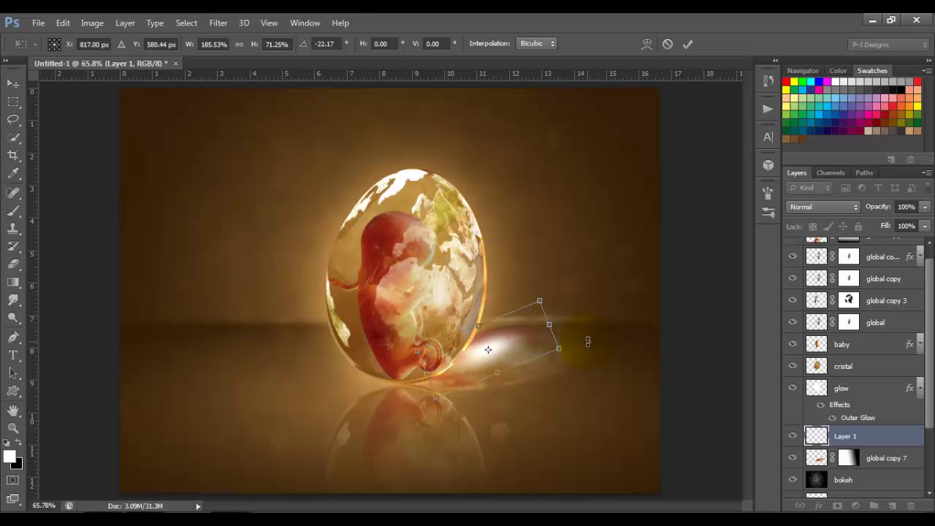
pyautogui.moveTo(590, 346); pyautogui.dragTo(593, 358)
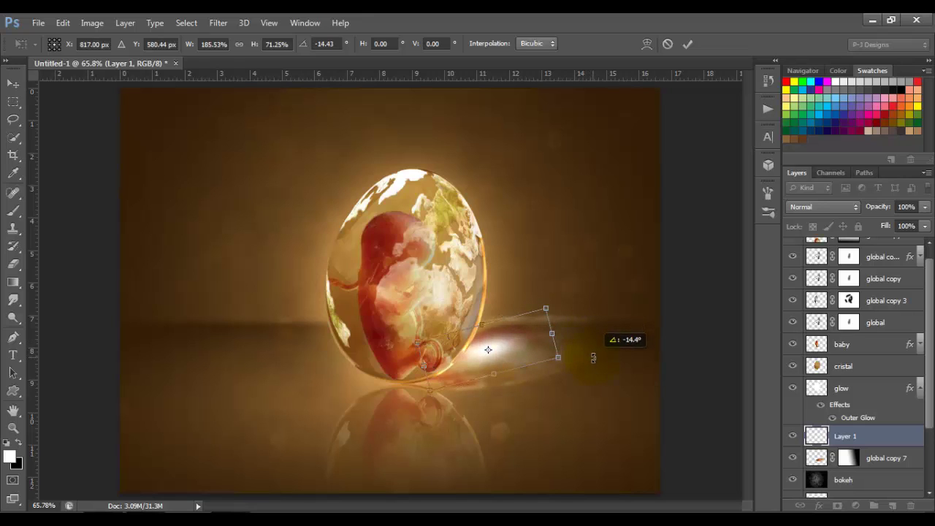
pyautogui.click(688, 44)
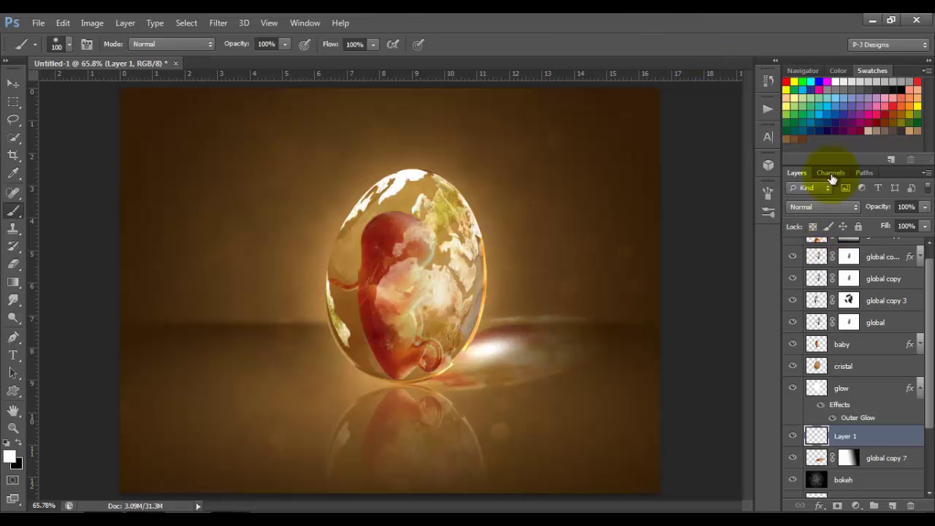
pyautogui.click(855, 208)
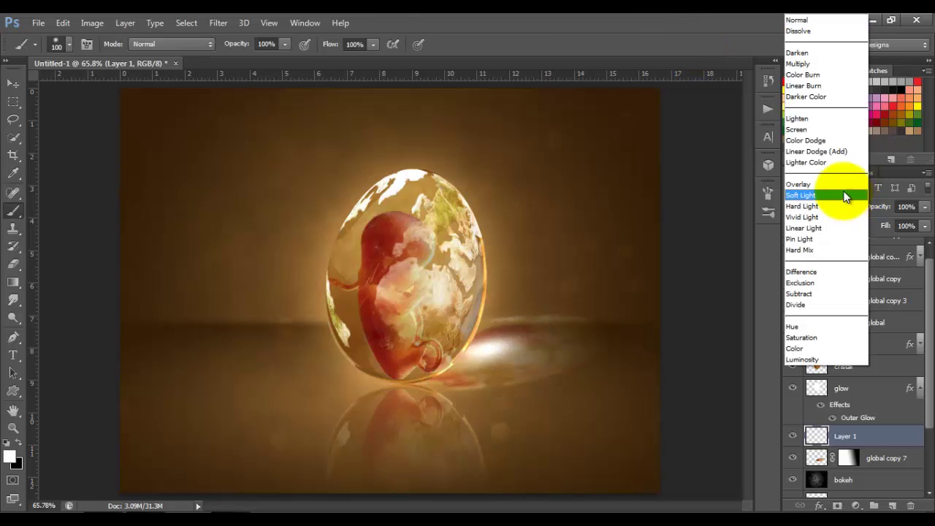
pyautogui.click(845, 197)
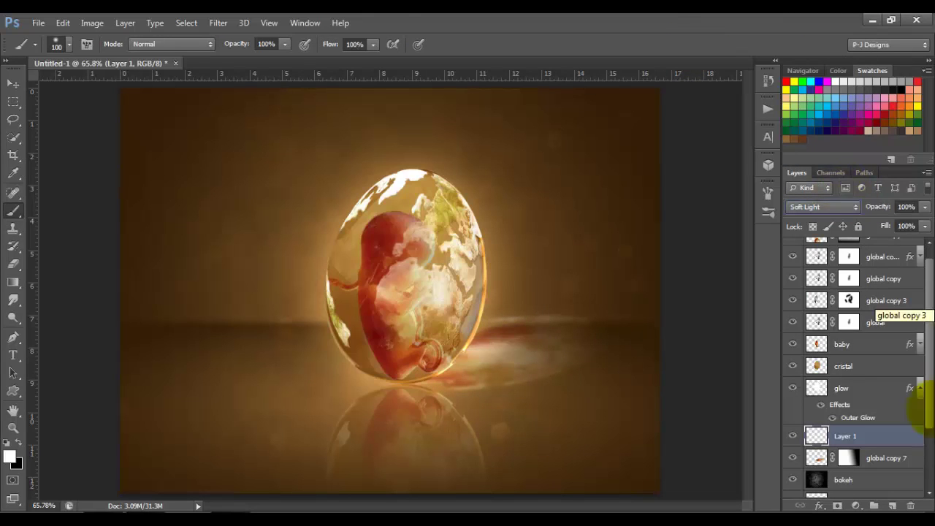
# Fill a new top layer with a reversed black-to-transparent radial gradient running from the egg's centre to the canvas's upper right corner.
pyautogui.scroll(1, 928, 350)
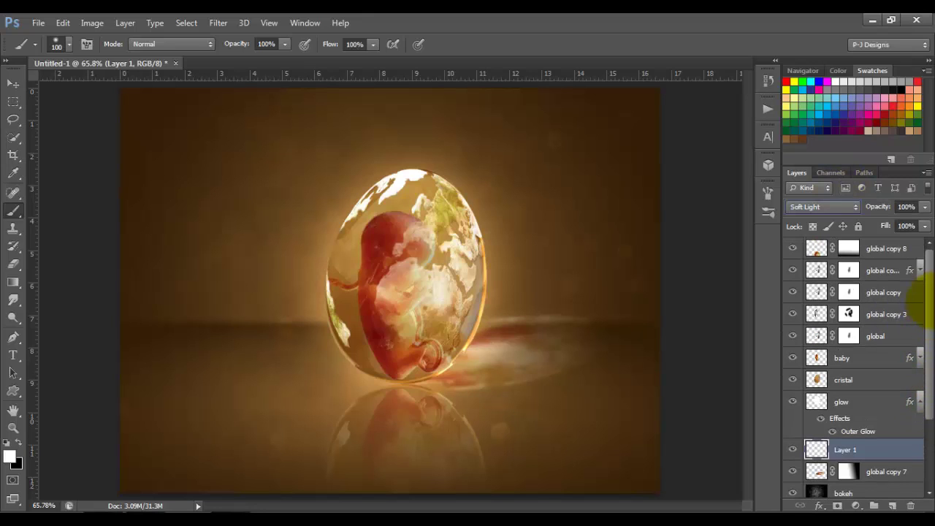
pyautogui.click(913, 249)
pyautogui.click(892, 505)
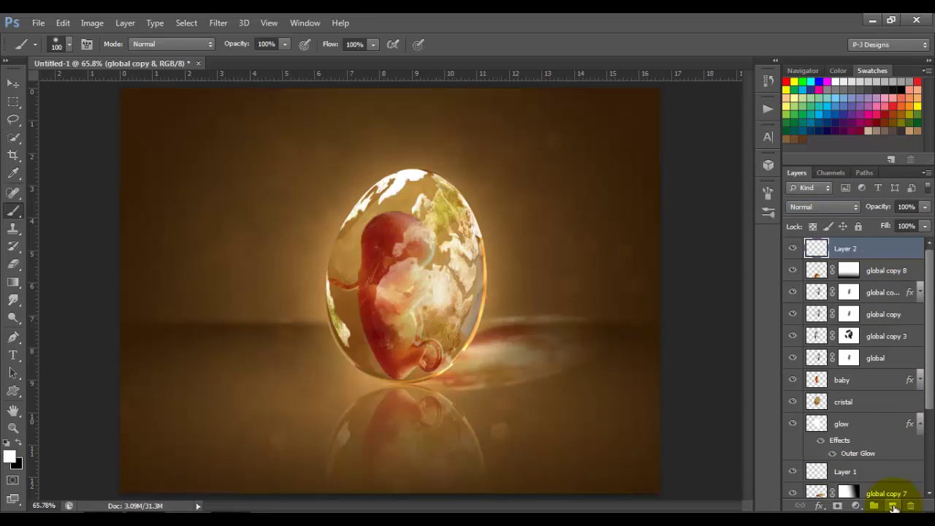
pyautogui.click(14, 283)
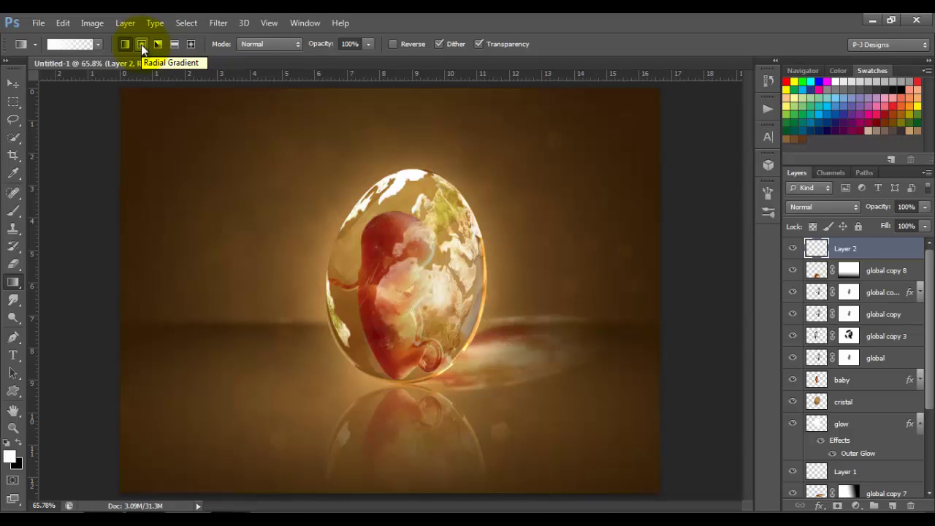
pyautogui.click(73, 43)
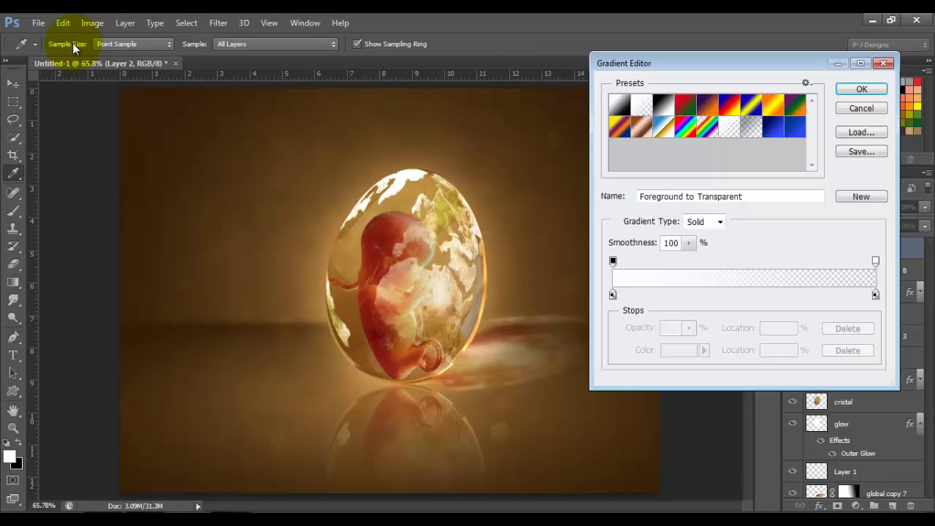
pyautogui.click(664, 114)
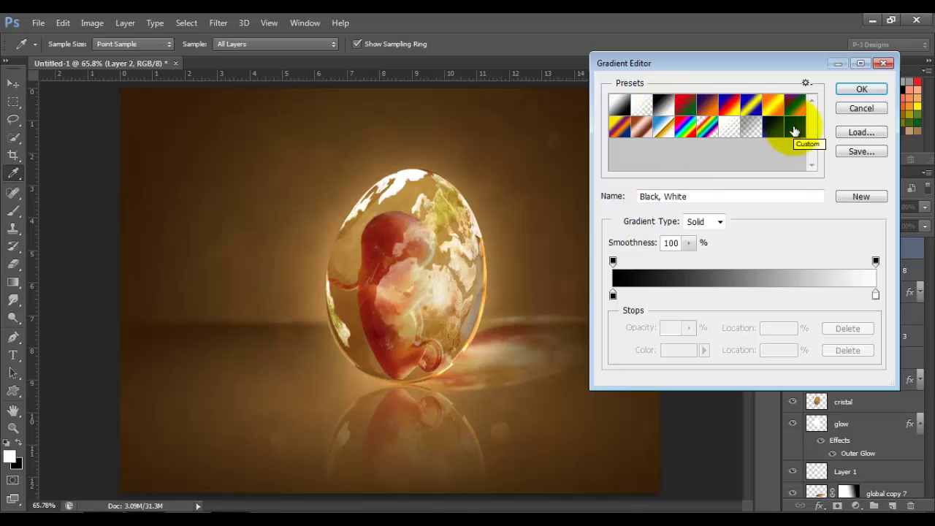
pyautogui.click(645, 110)
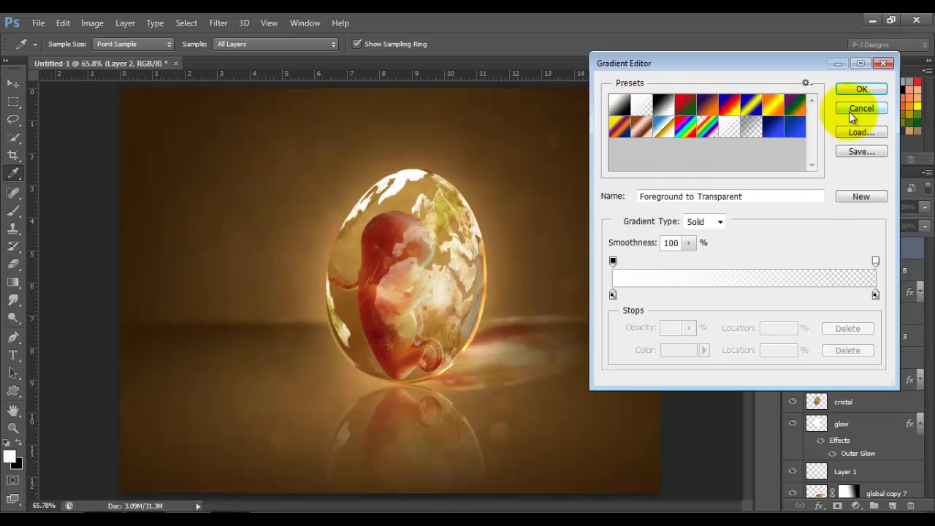
pyautogui.click(855, 89)
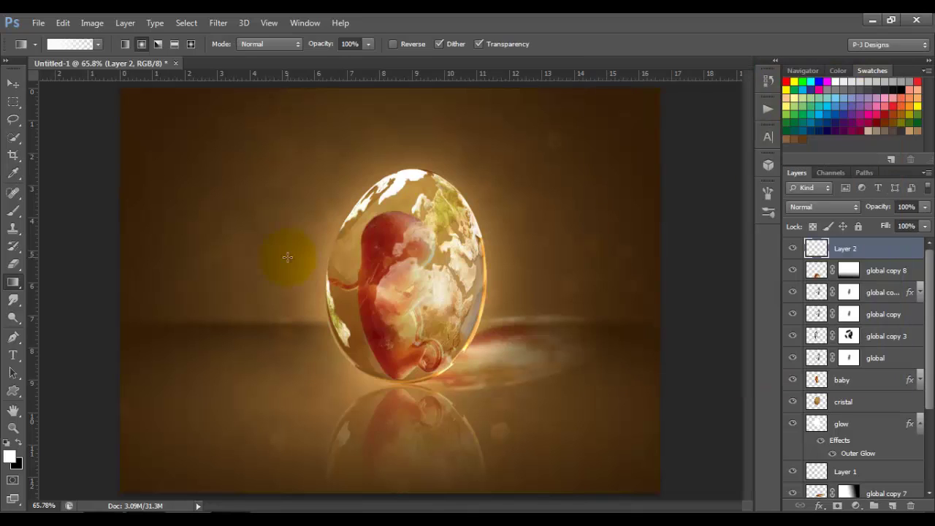
pyautogui.click(9, 443)
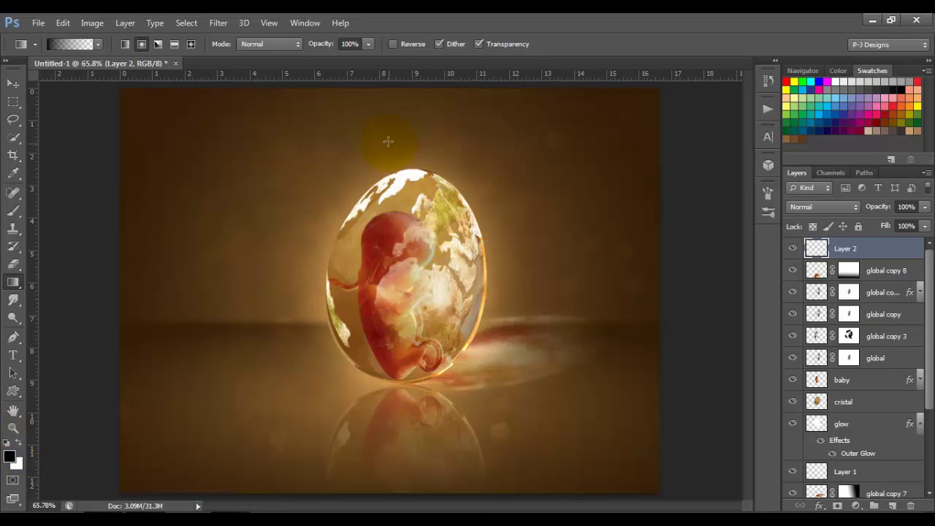
pyautogui.click(395, 42)
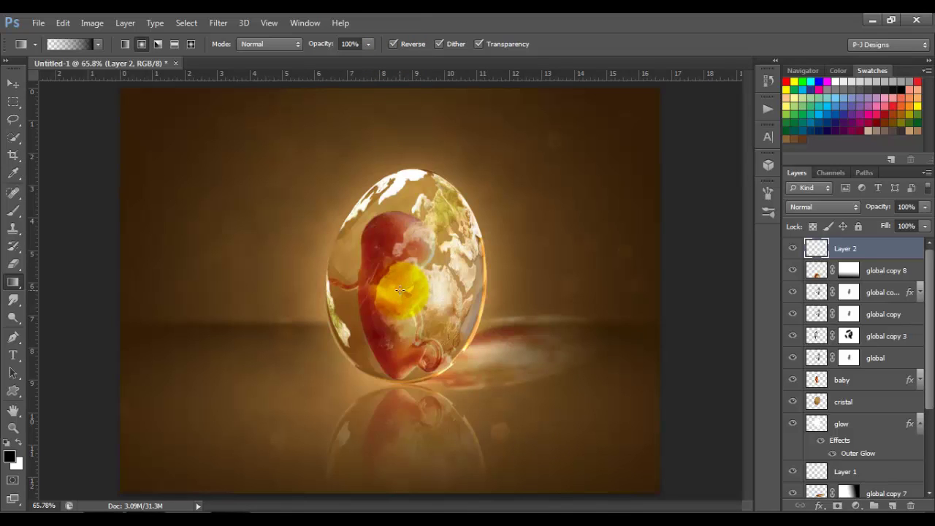
pyautogui.moveTo(399, 290); pyautogui.dragTo(663, 88)
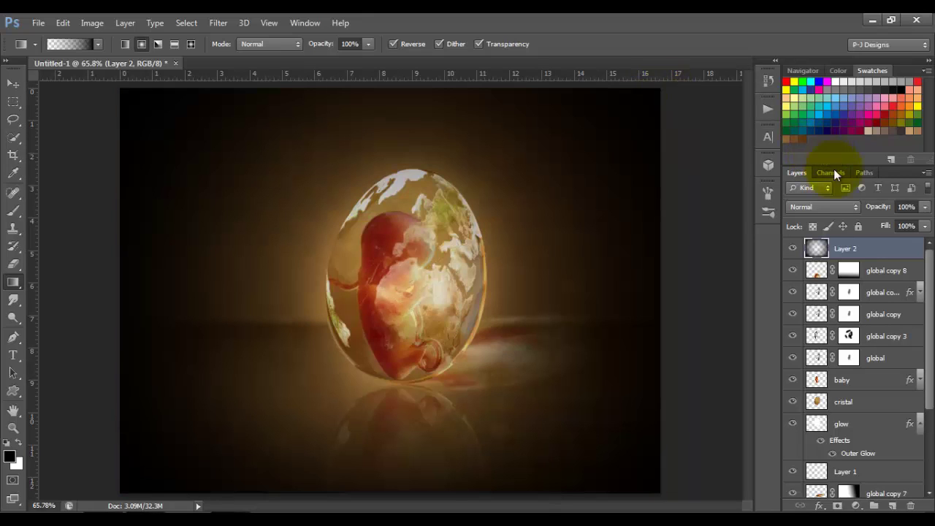
# Set the radial gradient layer's blend mode to Multiply and lower its opacity to 26%.
pyautogui.click(852, 207)
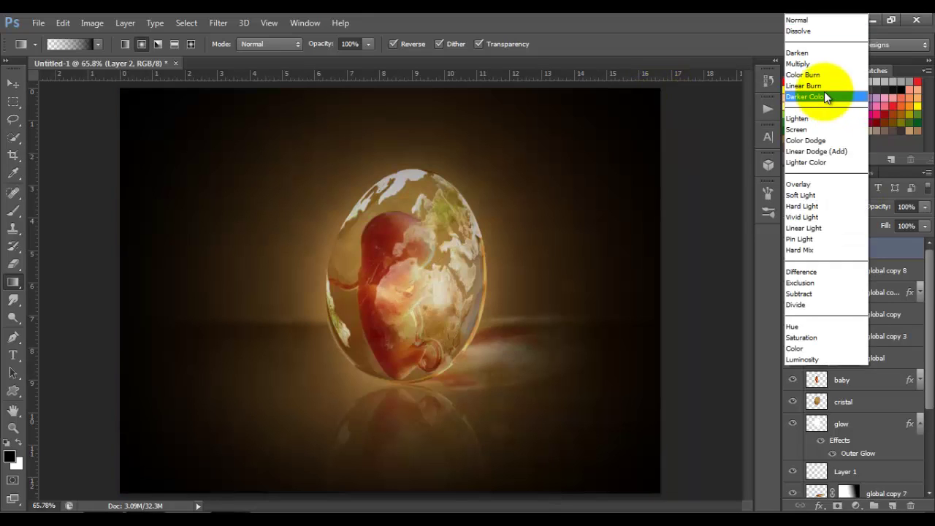
pyautogui.click(822, 66)
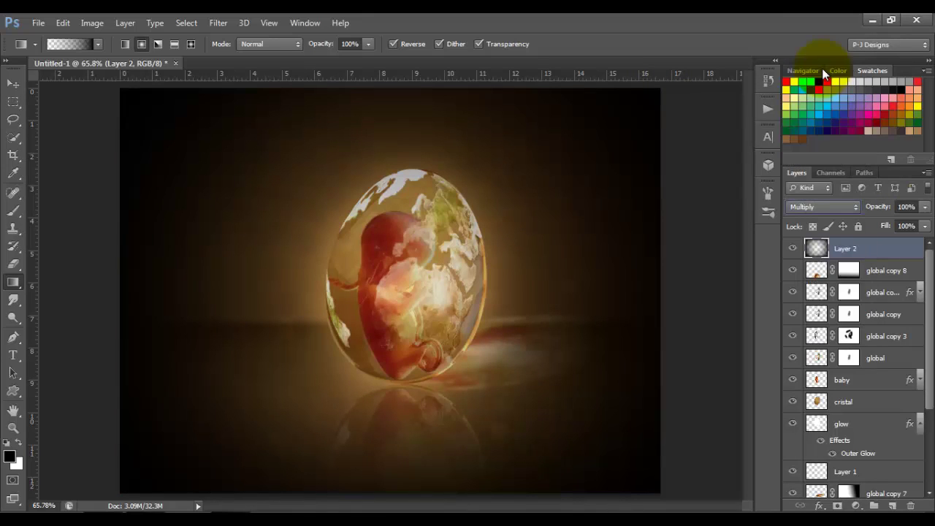
pyautogui.click(925, 209)
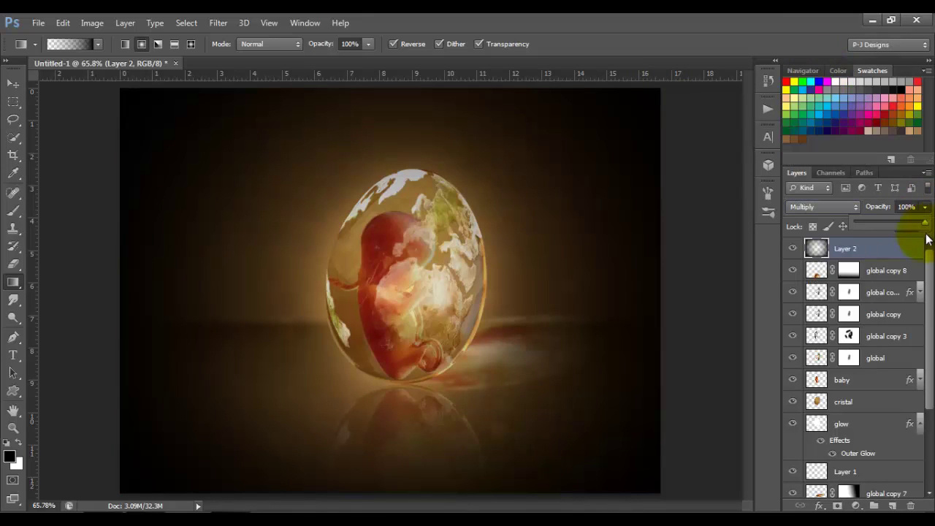
pyautogui.moveTo(882, 217); pyautogui.dragTo(875, 219)
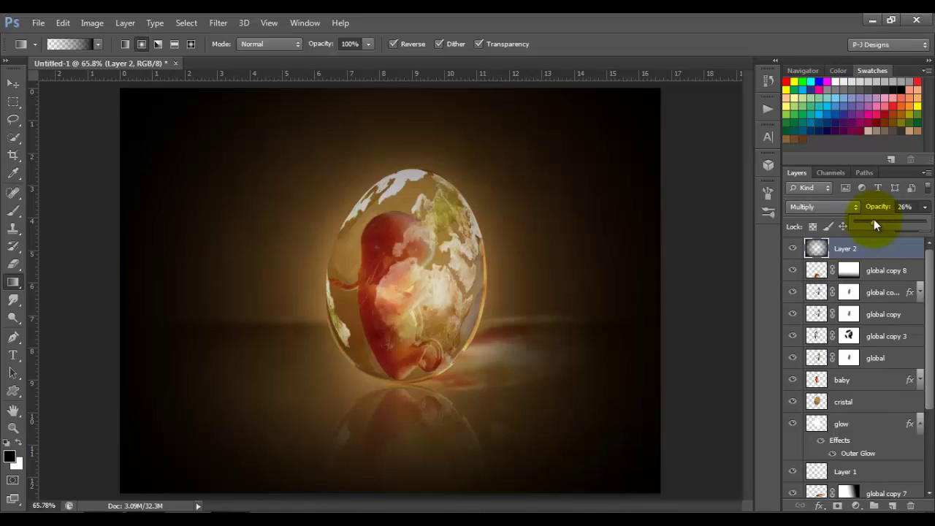